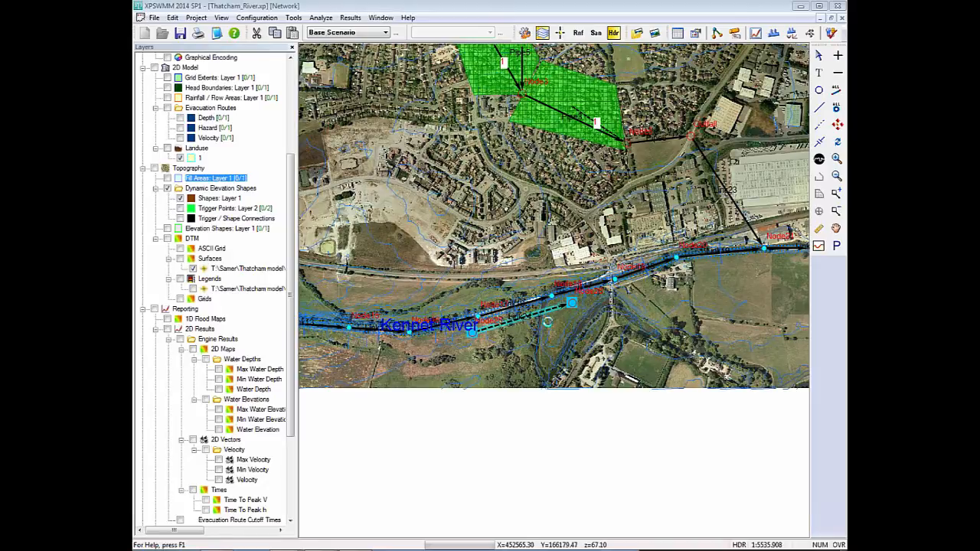
# Try defining conduit 1 of the multiple link from Node25 to Node26 as a natural section.
pyautogui.click(544, 321)
pyautogui.click(508, 323)
pyautogui.rightClick(507, 323)
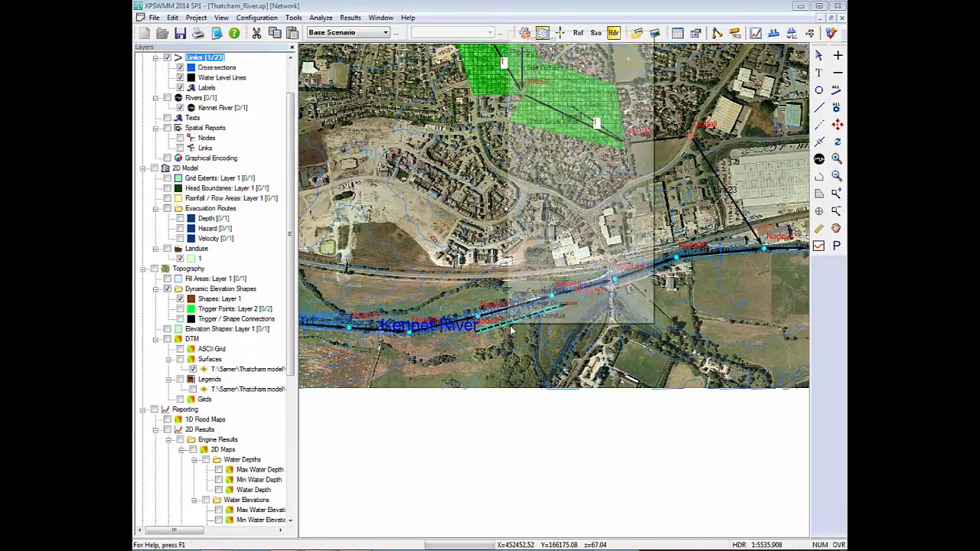
pyautogui.click(539, 55)
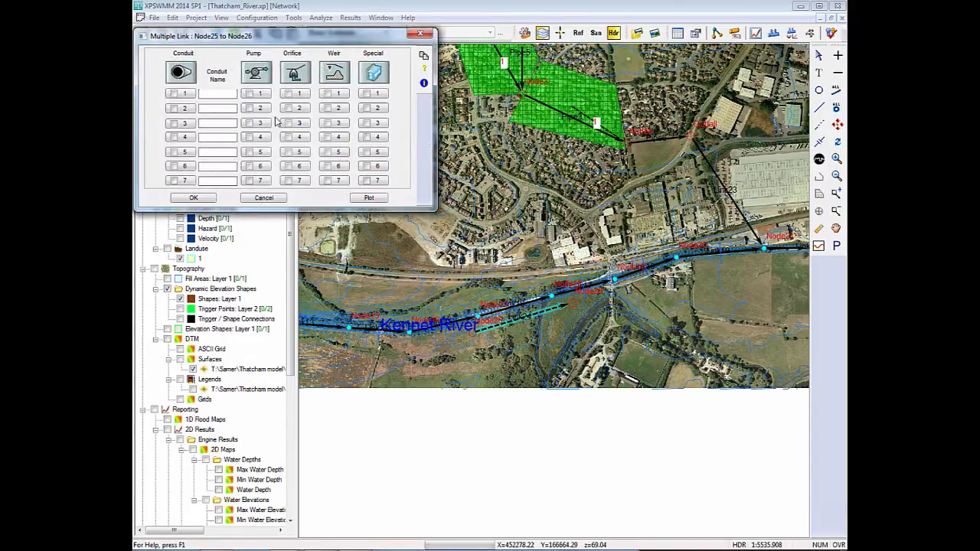
pyautogui.click(179, 96)
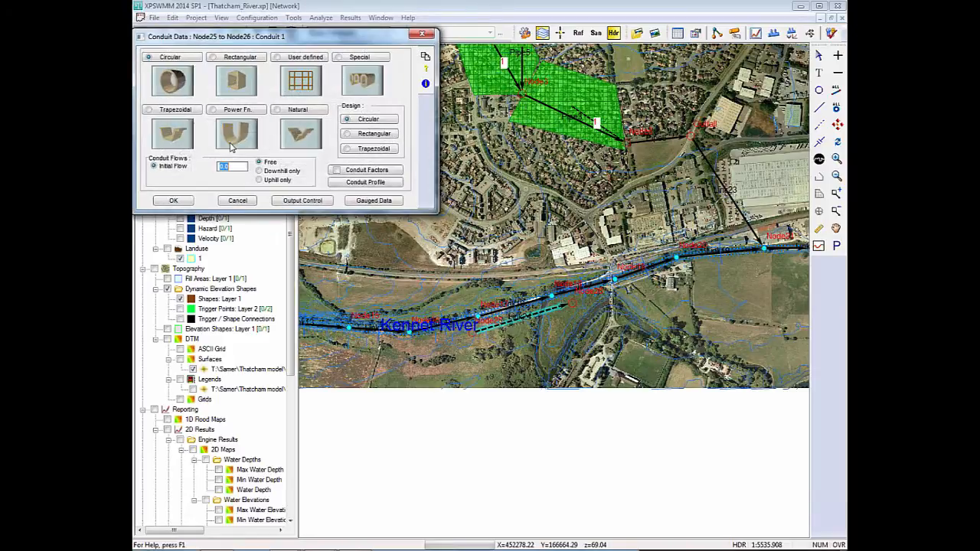
pyautogui.click(286, 112)
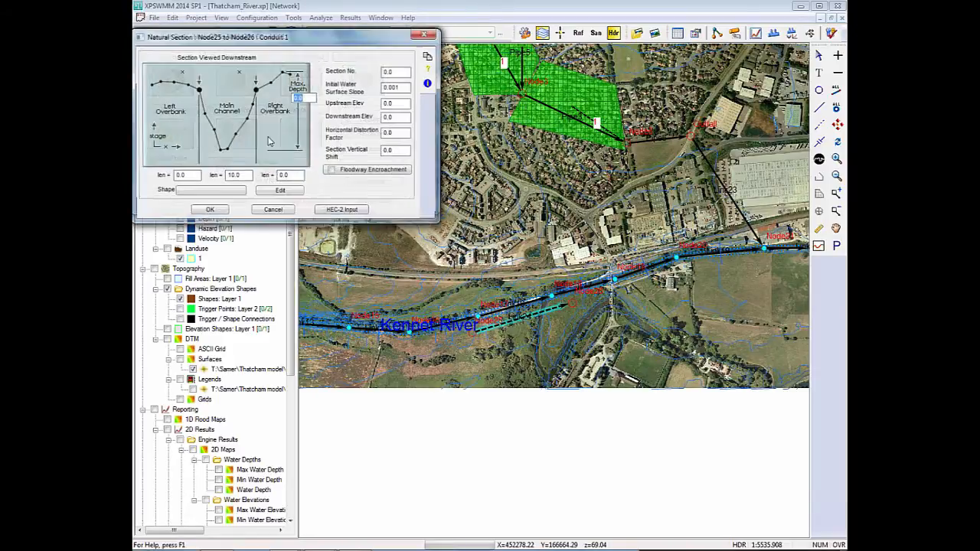
pyautogui.click(413, 35)
pyautogui.click(414, 35)
# Try a natural section for conduit 2 of the Node25 to Node26 multiple link, and cancel the link's data.
pyautogui.click(181, 118)
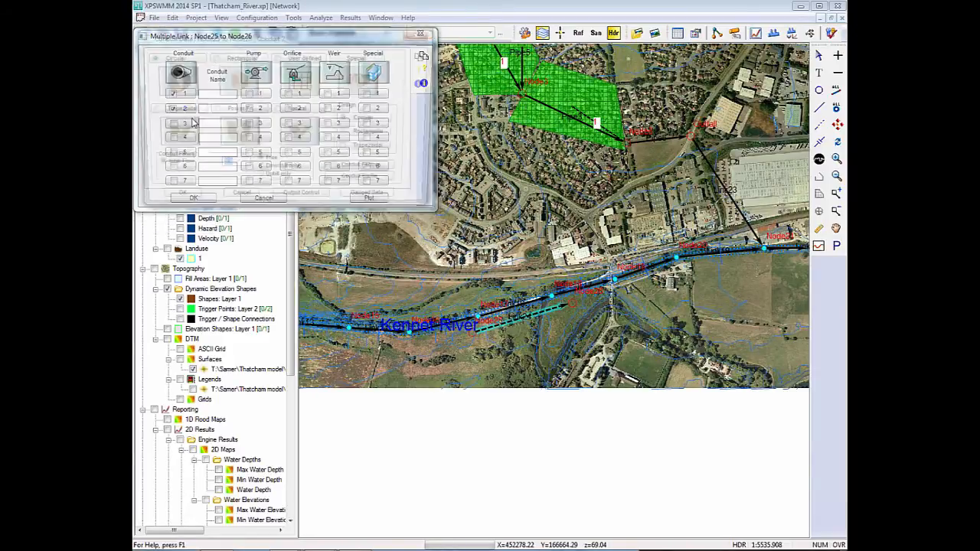
pyautogui.click(300, 113)
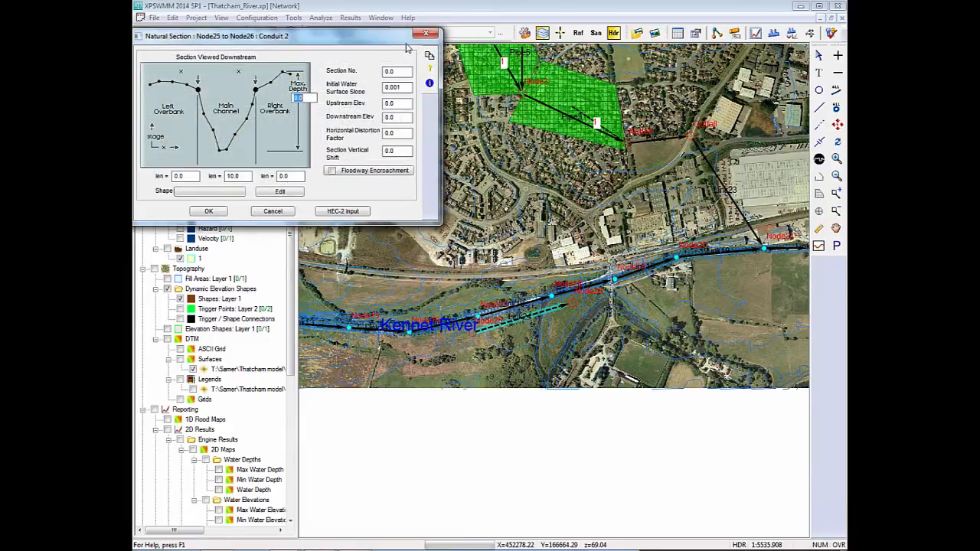
pyautogui.click(419, 35)
pyautogui.click(421, 34)
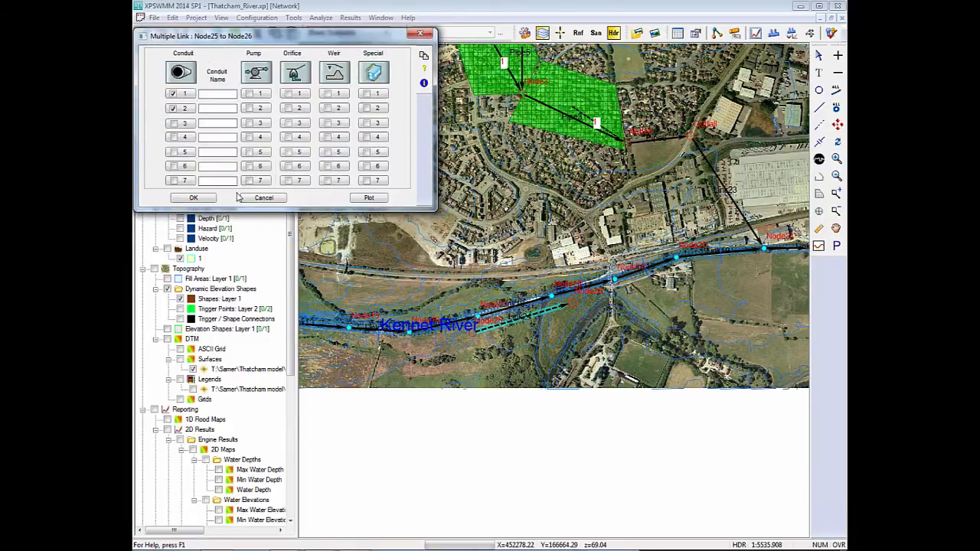
pyautogui.click(263, 197)
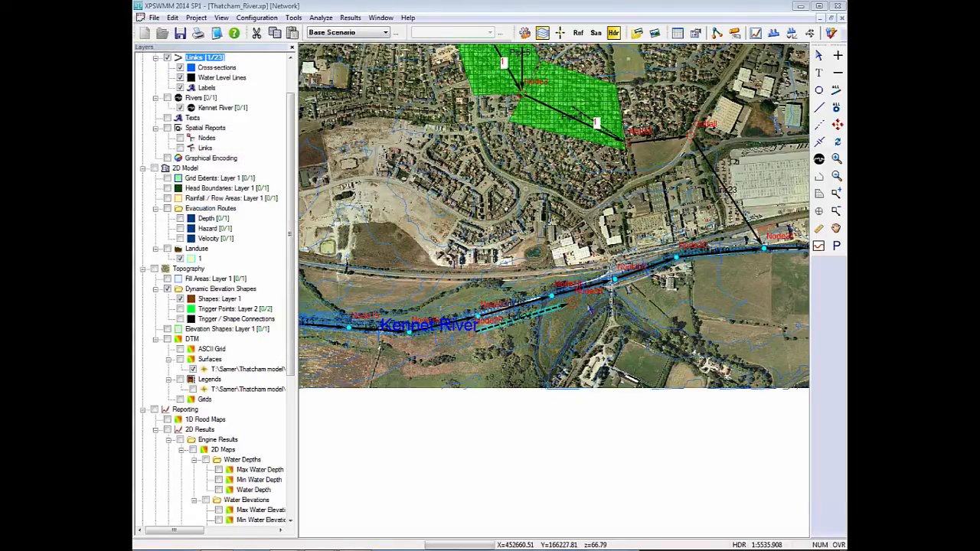
# Delete the multiple link beside the river together with its end nodes, Node26 and Node25.
pyautogui.scroll(1, 557, 299)
pyautogui.scroll(2, 557, 298)
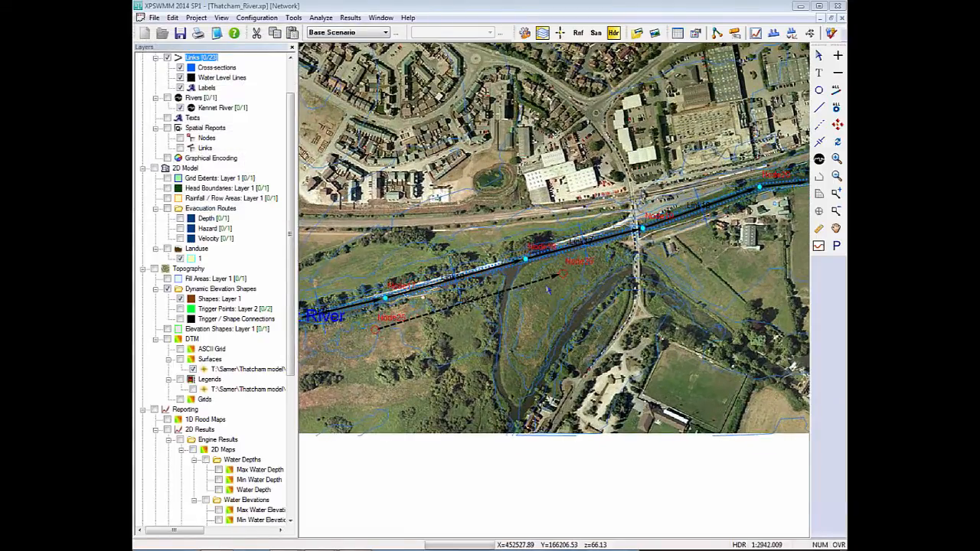
pyautogui.moveTo(400, 323); pyautogui.dragTo(525, 327)
pyautogui.press('Delete')
pyautogui.press('Return')
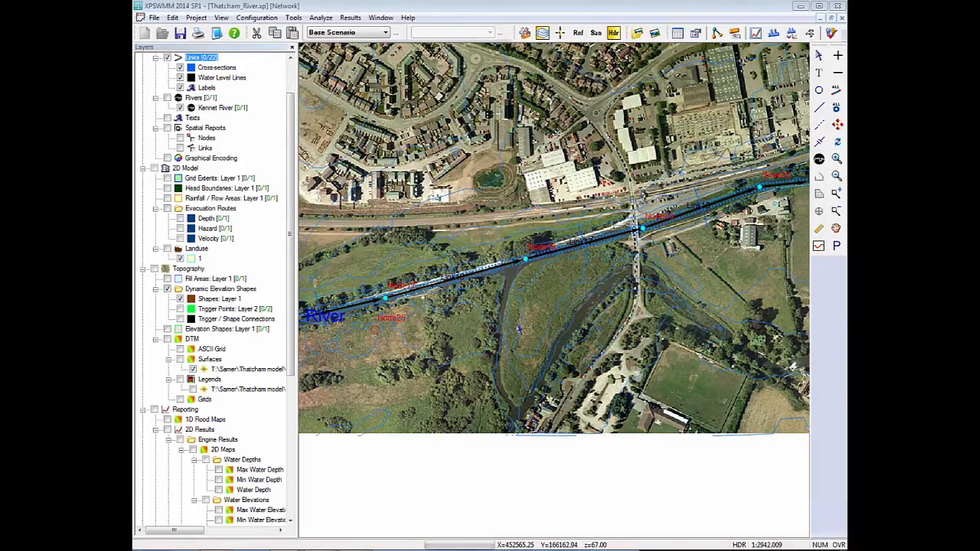
pyautogui.click(374, 330)
pyautogui.press('Delete')
pyautogui.press('Return')
# Add two right-overbank points to Link16_SHP and shape a second channel with points at about (40.2, 66.24), (50.7, 66.23) and (58.3, 66.58).
pyautogui.click(504, 269)
pyautogui.rightClick(502, 271)
pyautogui.click(534, 282)
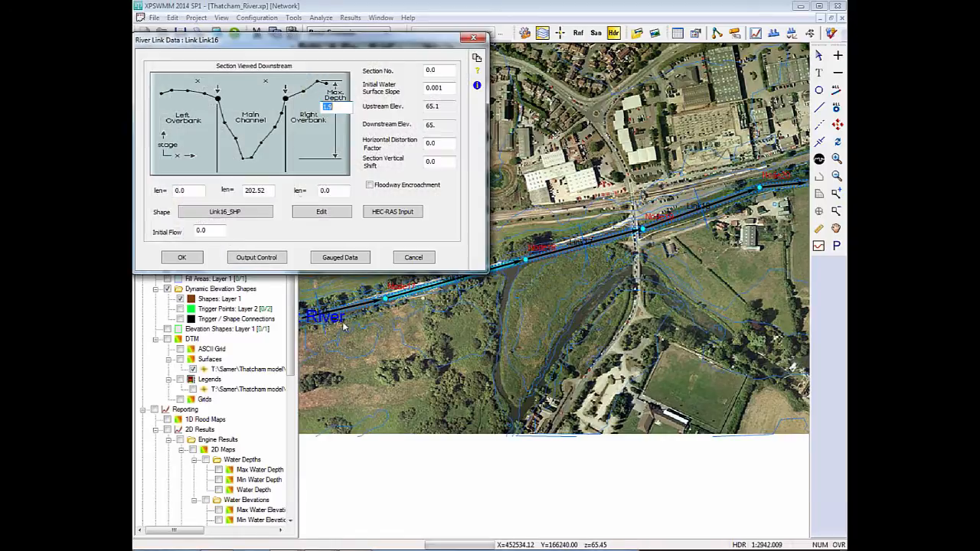
pyautogui.click(239, 218)
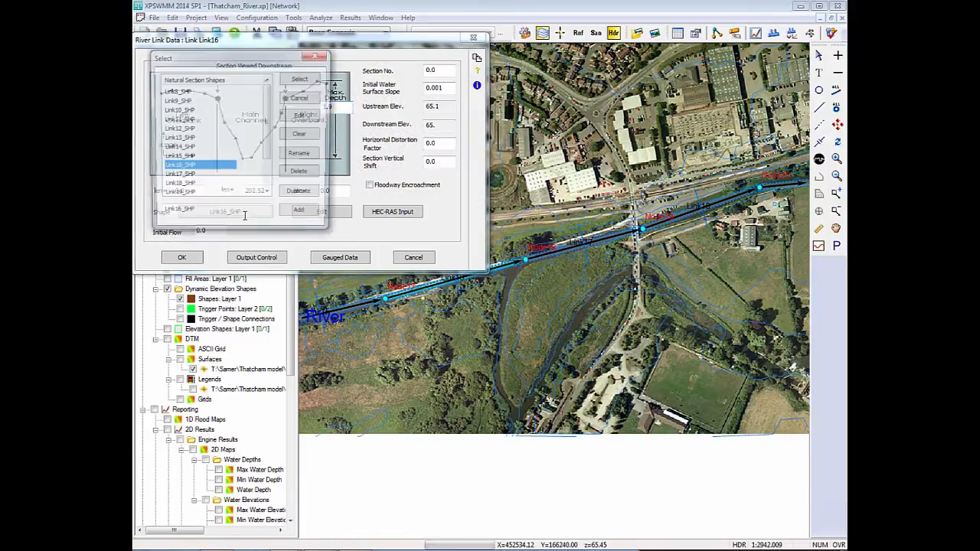
pyautogui.click(301, 116)
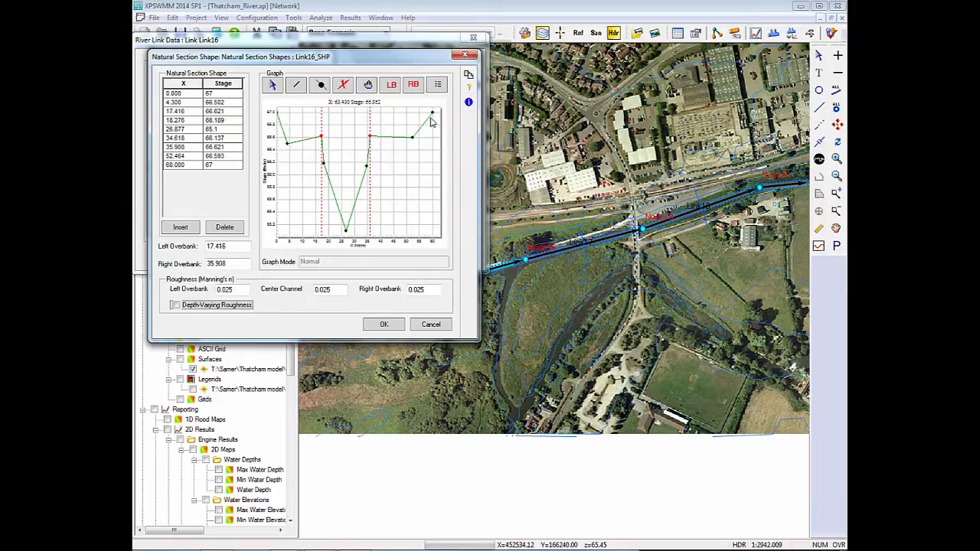
pyautogui.click(321, 84)
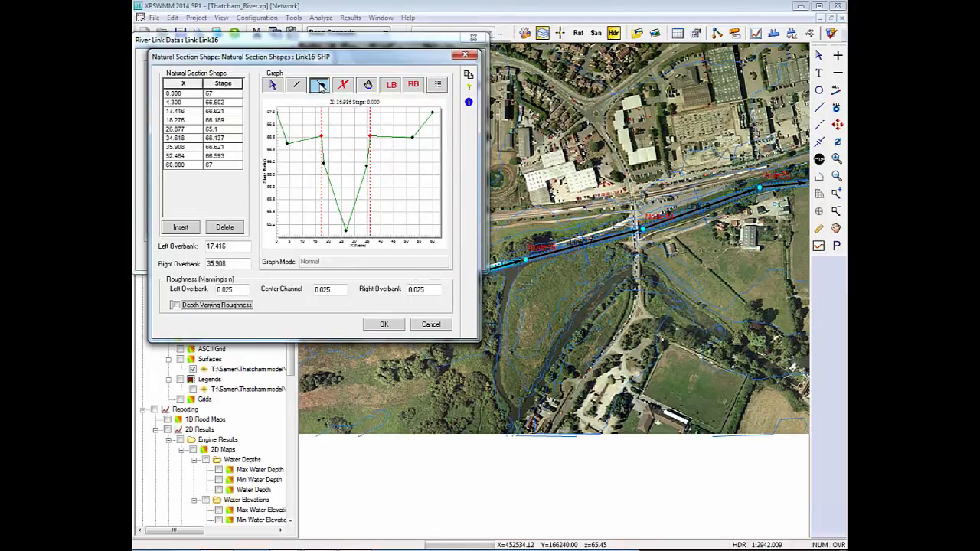
pyautogui.click(382, 137)
pyautogui.click(396, 138)
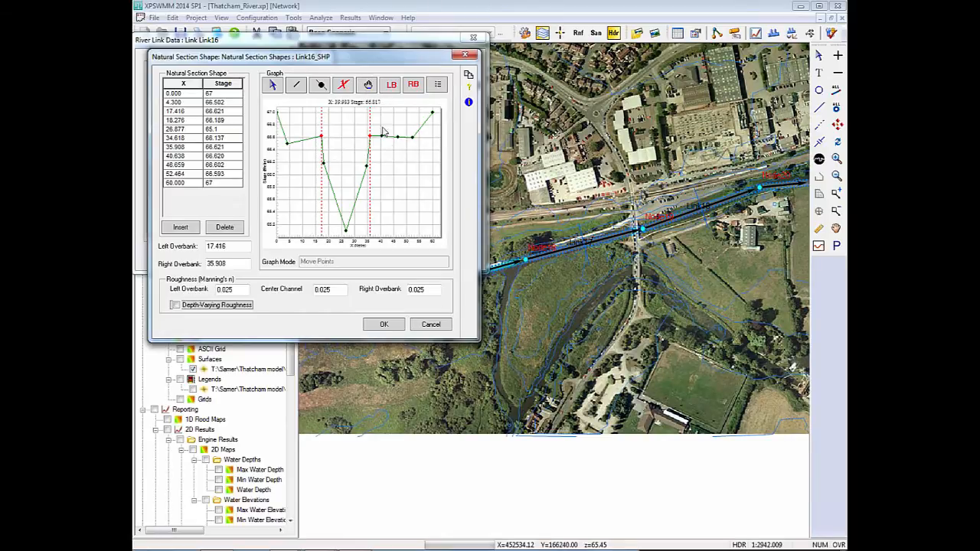
pyautogui.moveTo(382, 140); pyautogui.dragTo(430, 145)
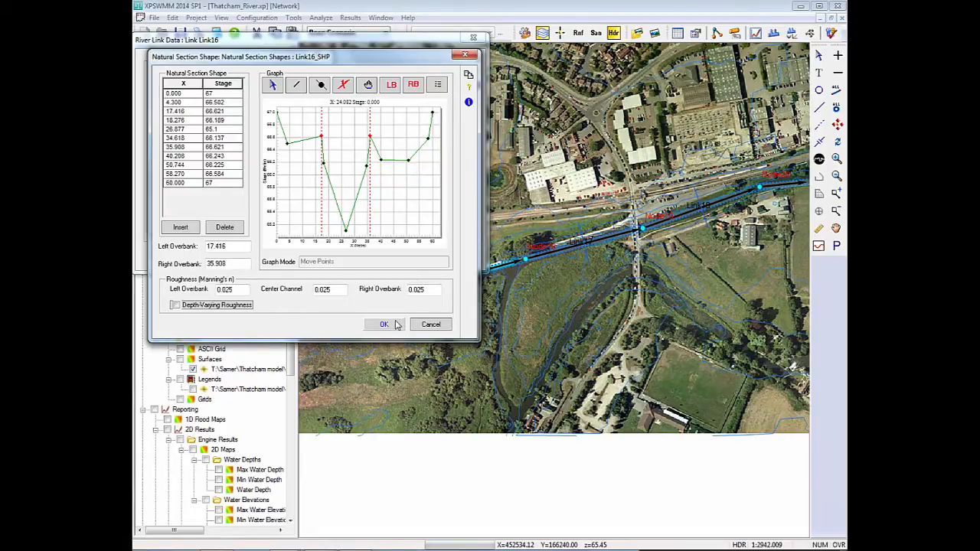
# Set the right bank of Link16_SHP at the point X 58.270 and save the shape to river link Link16.
pyautogui.click(412, 85)
pyautogui.click(428, 139)
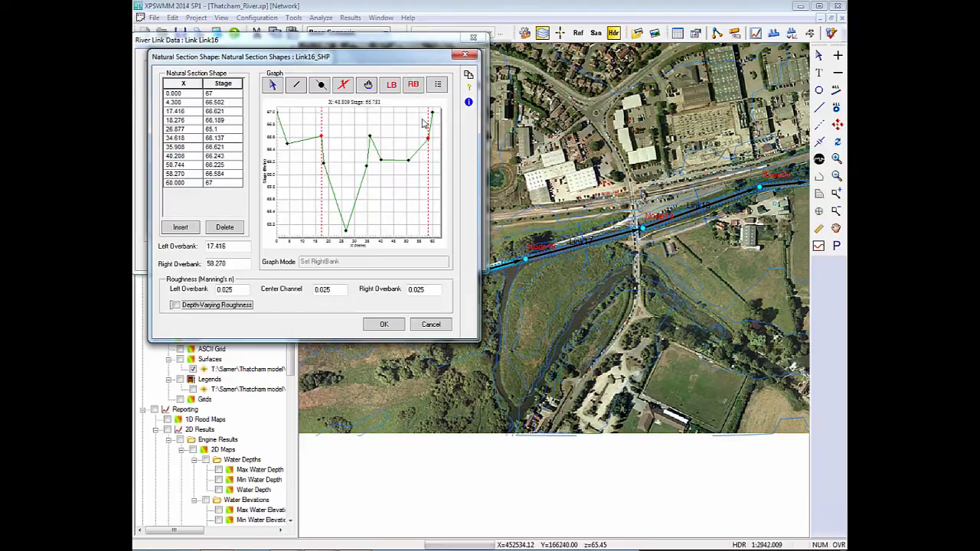
pyautogui.click(397, 328)
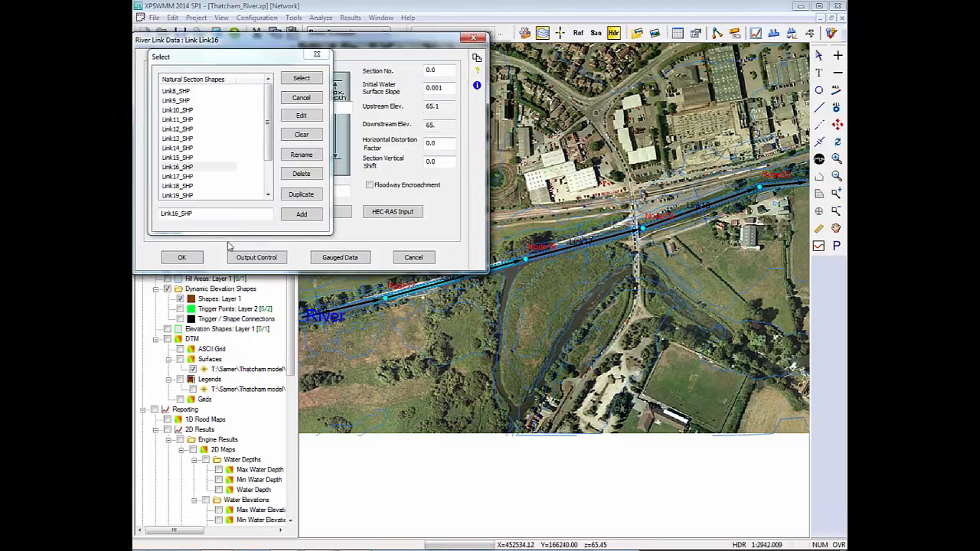
pyautogui.click(301, 78)
pyautogui.click(181, 257)
pyautogui.click(656, 269)
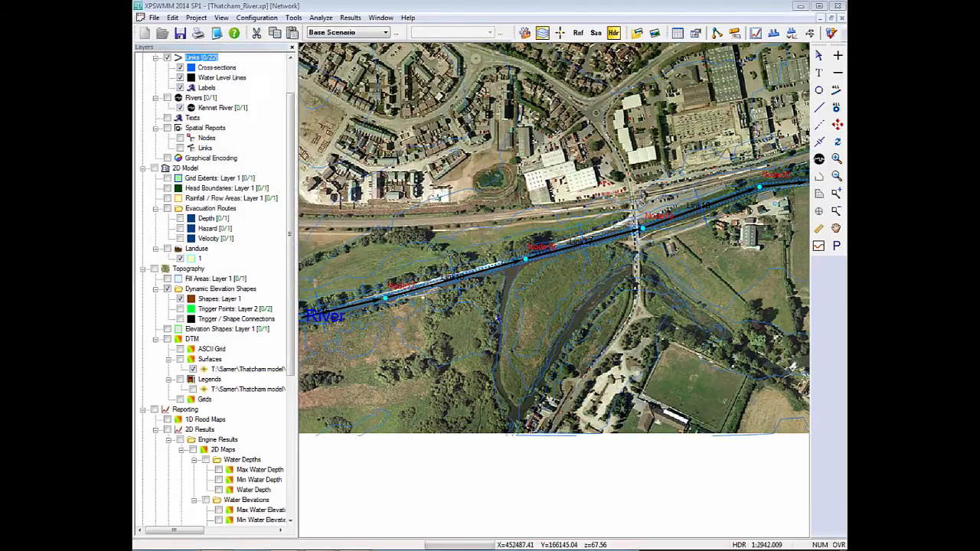
# Switch to the Thatcham_Hdr_Sediment.xp model and play the dynamic long section along the Channel and Stream links through Node6.
pyautogui.scroll(-4, 660, 266)
pyautogui.scroll(-3, 551, 208)
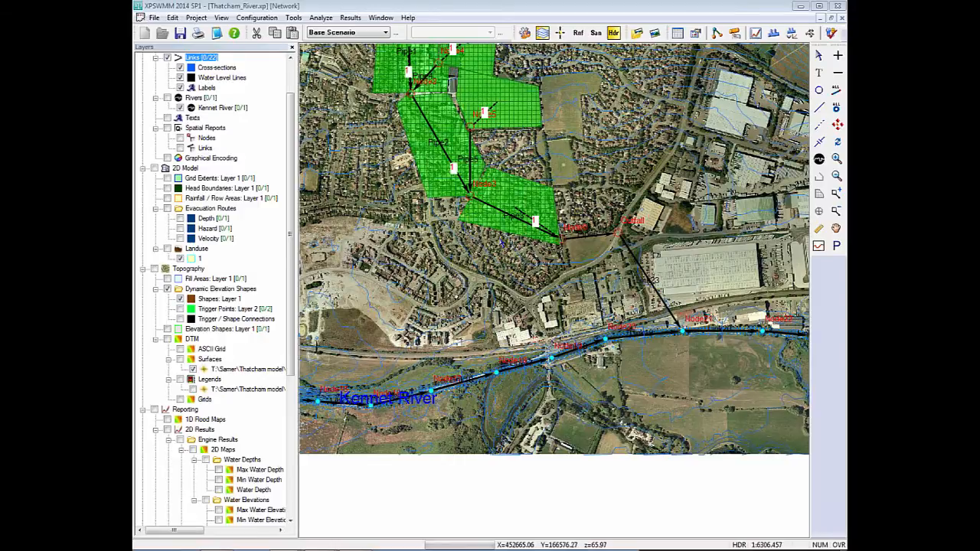
pyautogui.moveTo(387, 547)
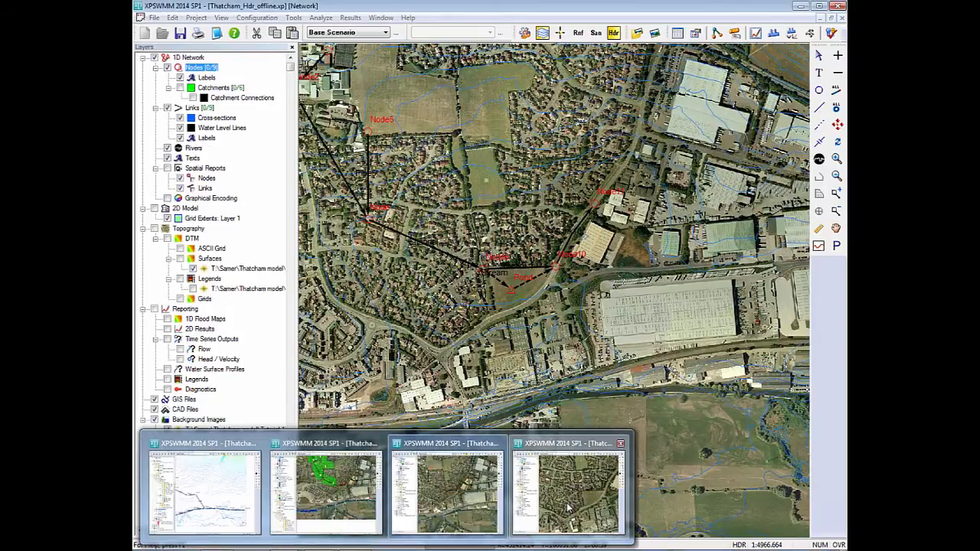
pyautogui.click(568, 494)
pyautogui.moveTo(594, 221); pyautogui.dragTo(504, 306)
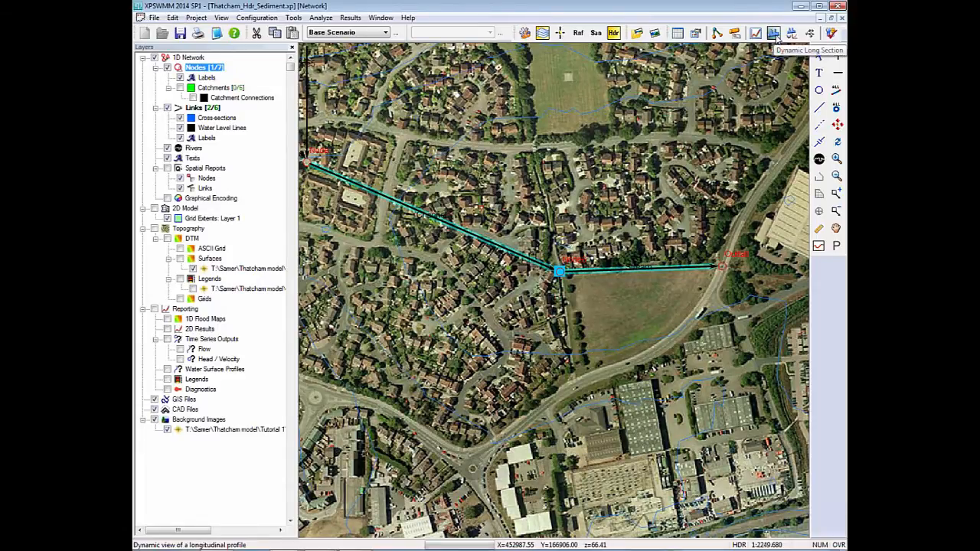
pyautogui.click(773, 33)
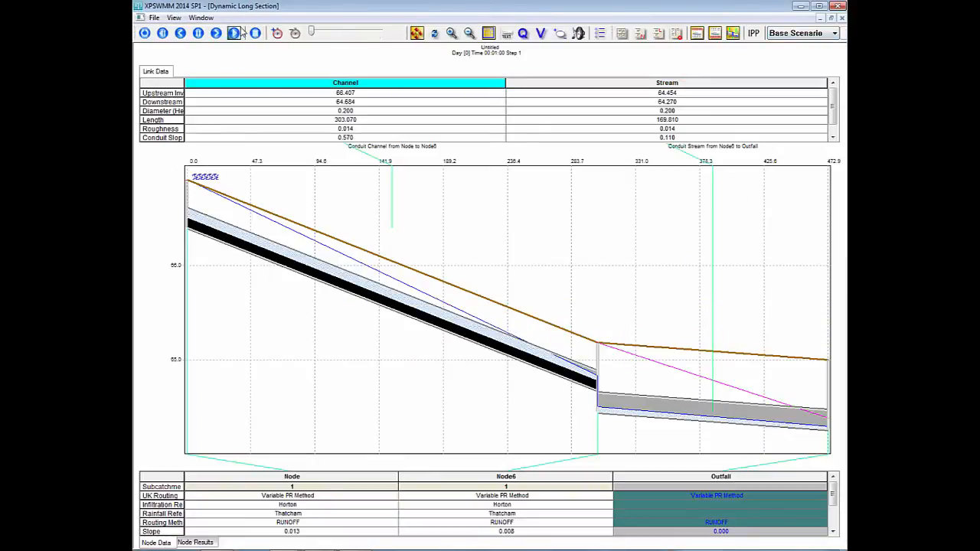
pyautogui.click(234, 33)
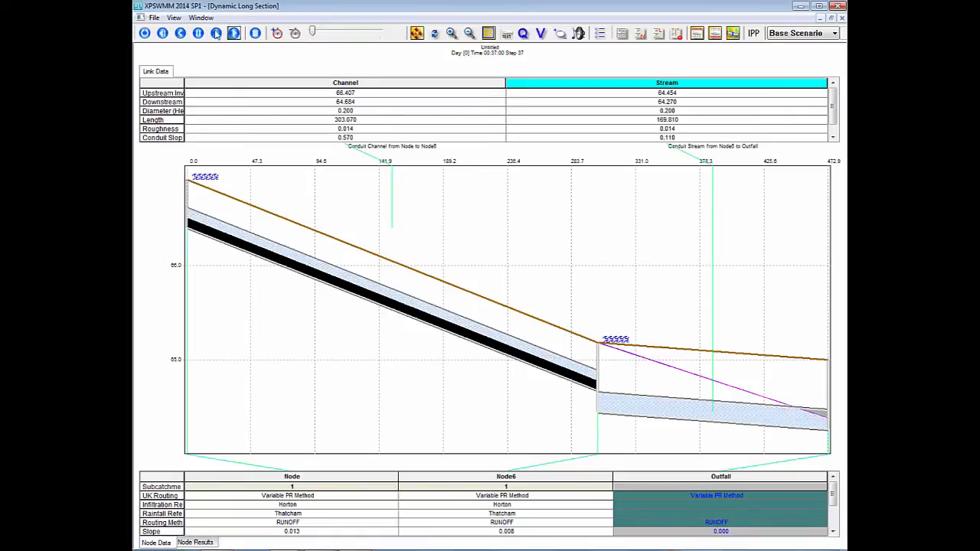
pyautogui.click(154, 17)
pyautogui.click(182, 103)
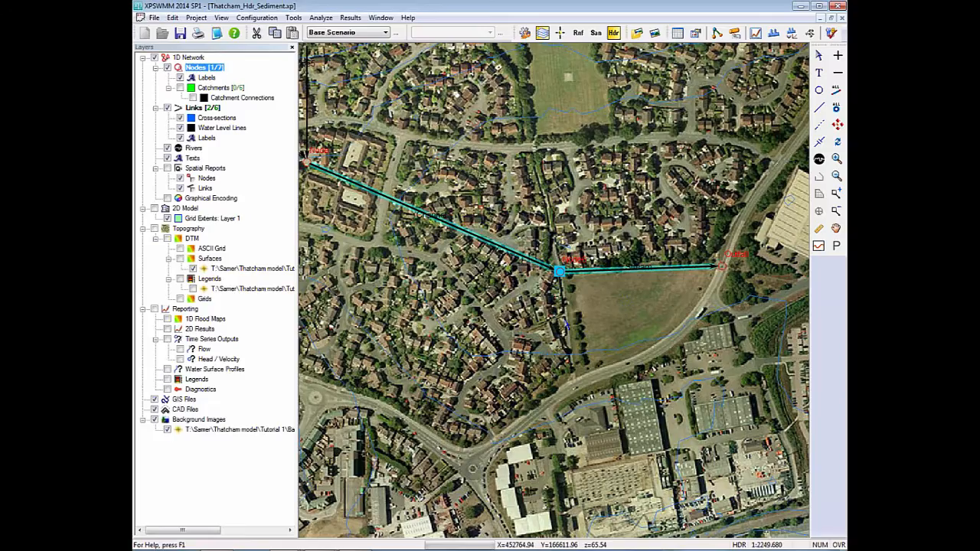
# Review the stage and overflow time series results for Node6.
pyautogui.click(560, 272)
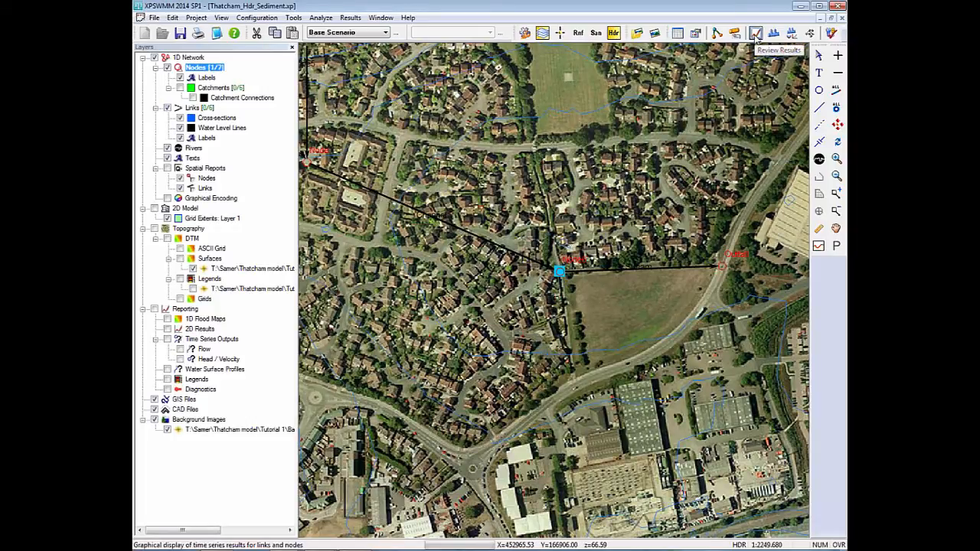
pyautogui.click(755, 35)
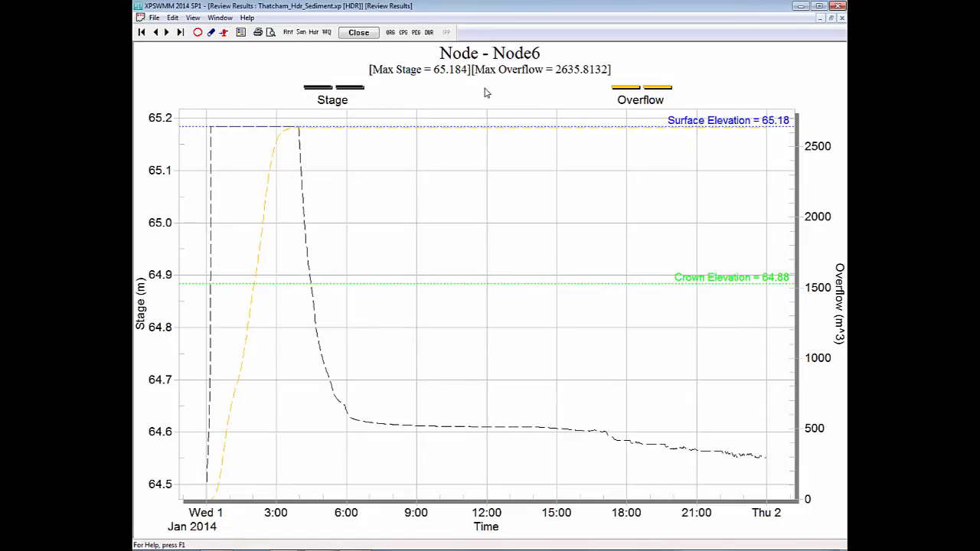
pyautogui.click(359, 33)
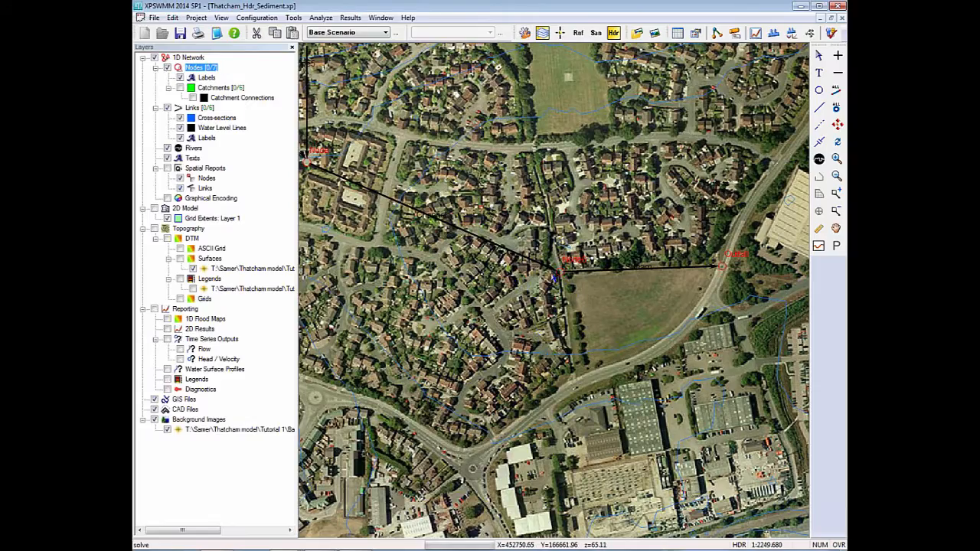
# Enable storage in the data of Node6 using the Stepwise Linear storage method.
pyautogui.click(558, 270)
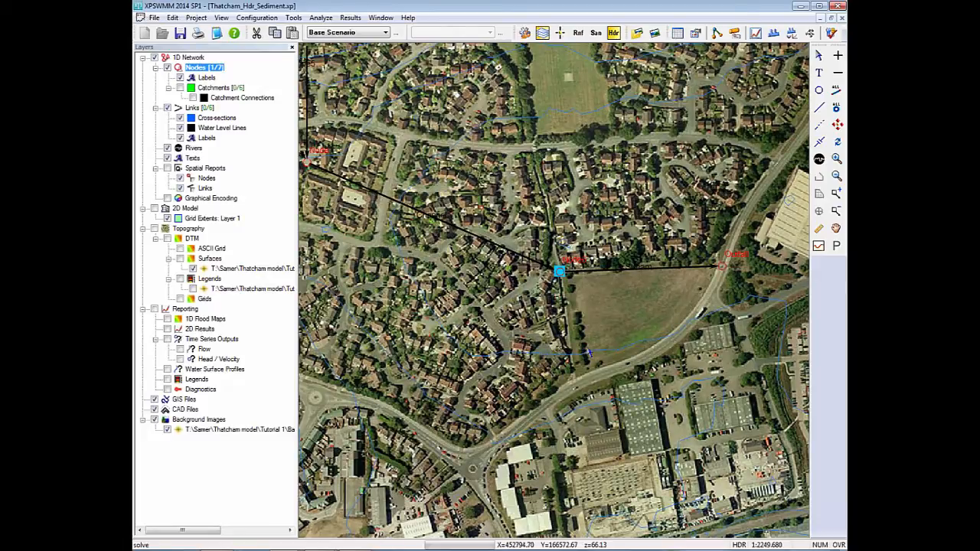
pyautogui.doubleClick(559, 274)
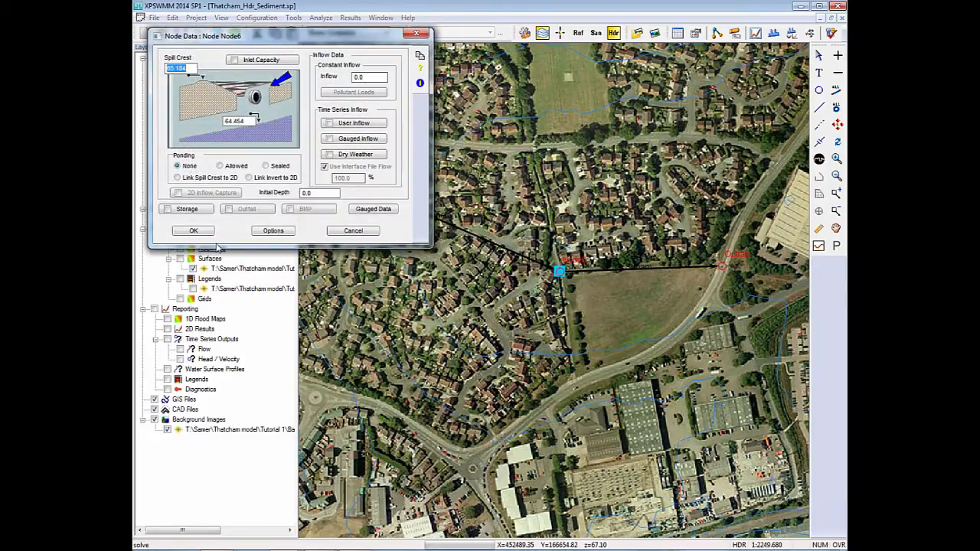
pyautogui.click(178, 209)
pyautogui.click(305, 102)
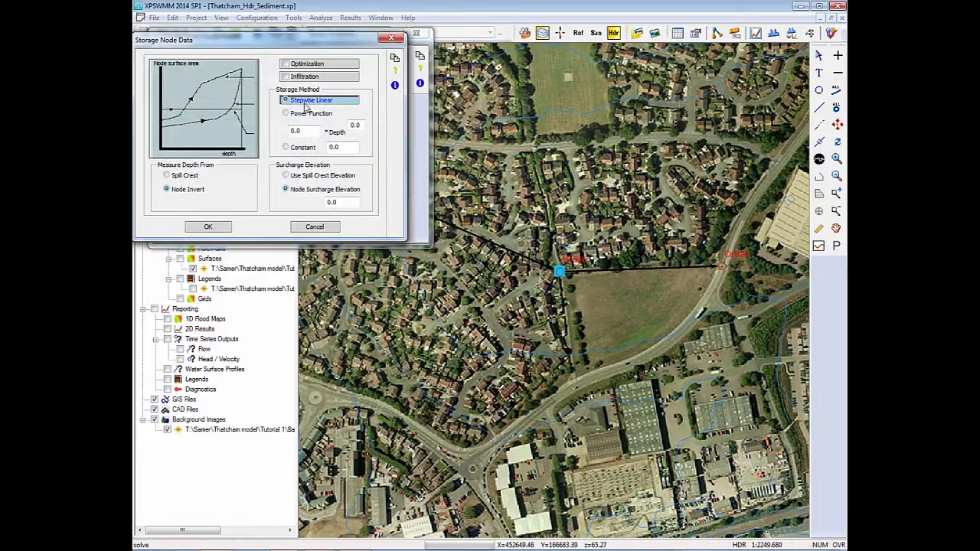
pyautogui.click(307, 103)
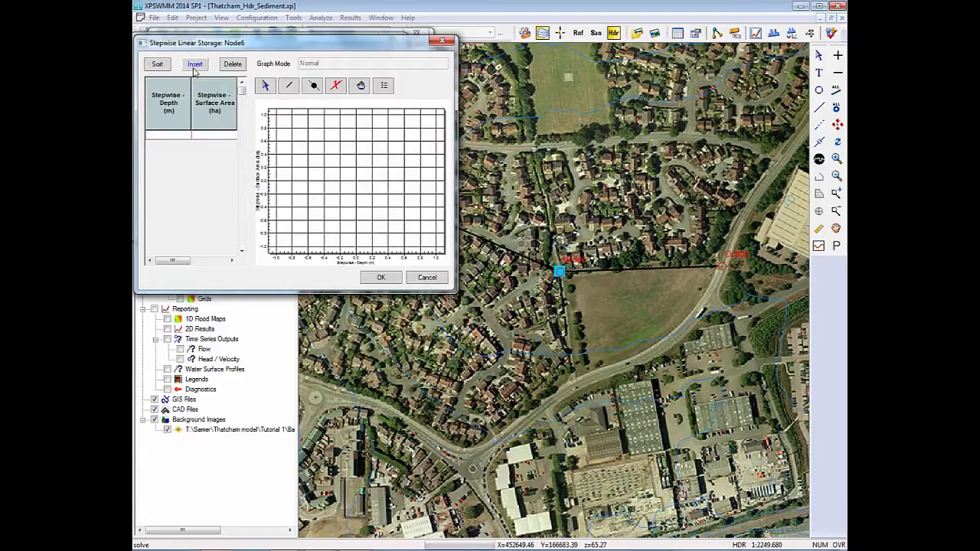
# Fill Node6's stepwise storage table with depths 0 and 1 m, each with a 0.3 ha surface area, and confirm the node data.
pyautogui.click(175, 142)
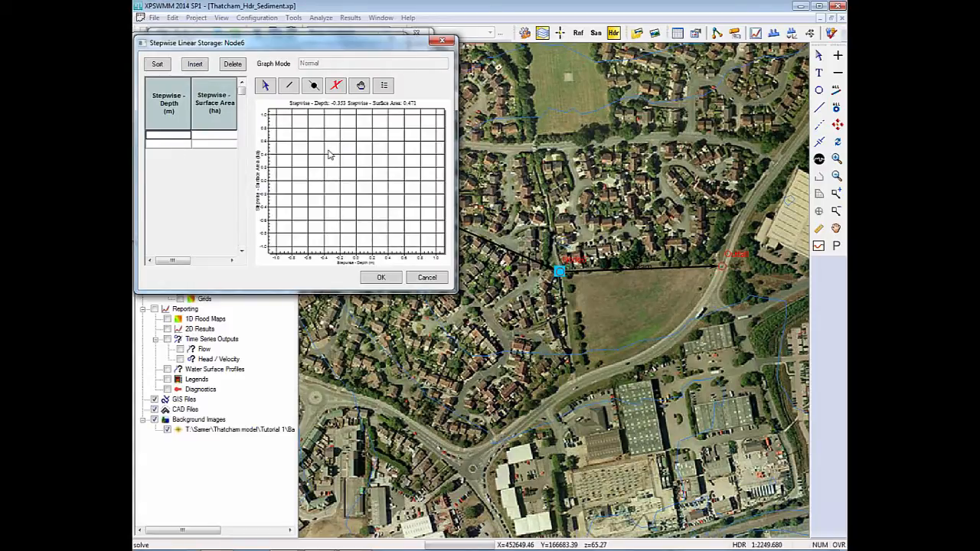
pyautogui.write('0')
pyautogui.press('Return')
pyautogui.write('1')
pyautogui.press('Right')
pyautogui.press('Up')
pyautogui.write('0')
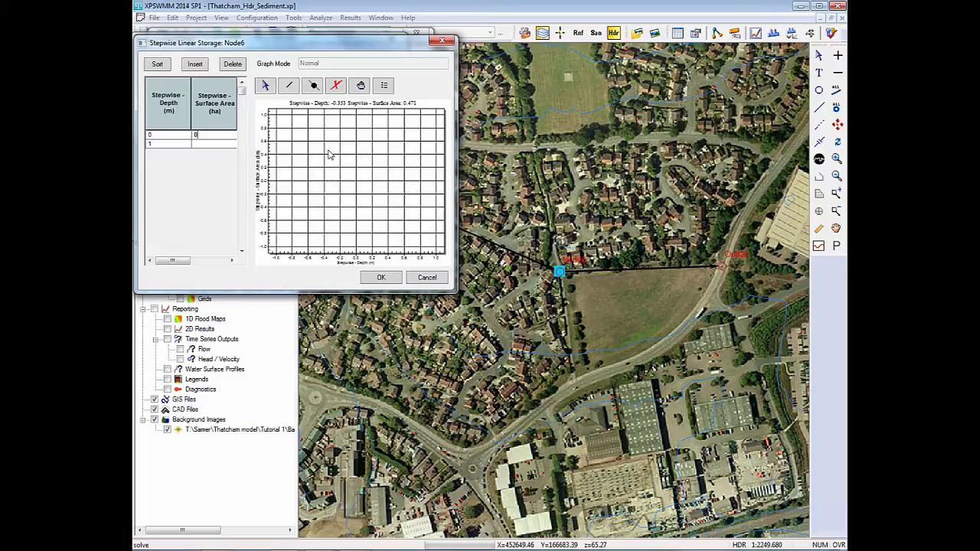
pyautogui.write('.3')
pyautogui.press('Return')
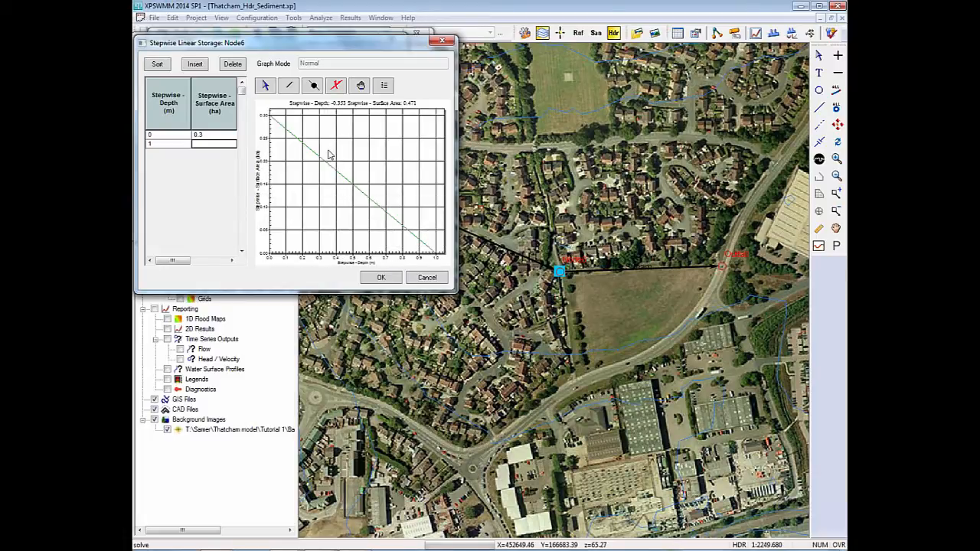
pyautogui.write('0.3')
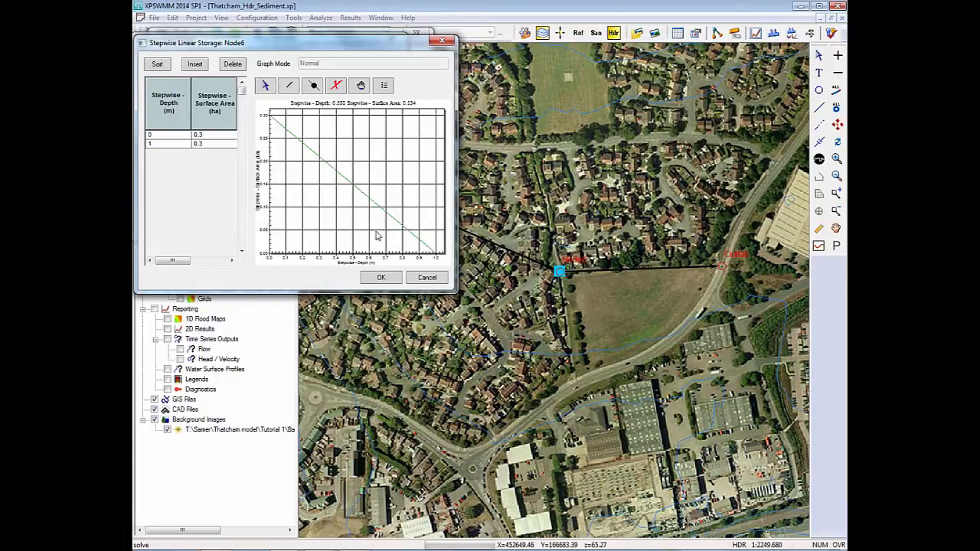
pyautogui.click(381, 277)
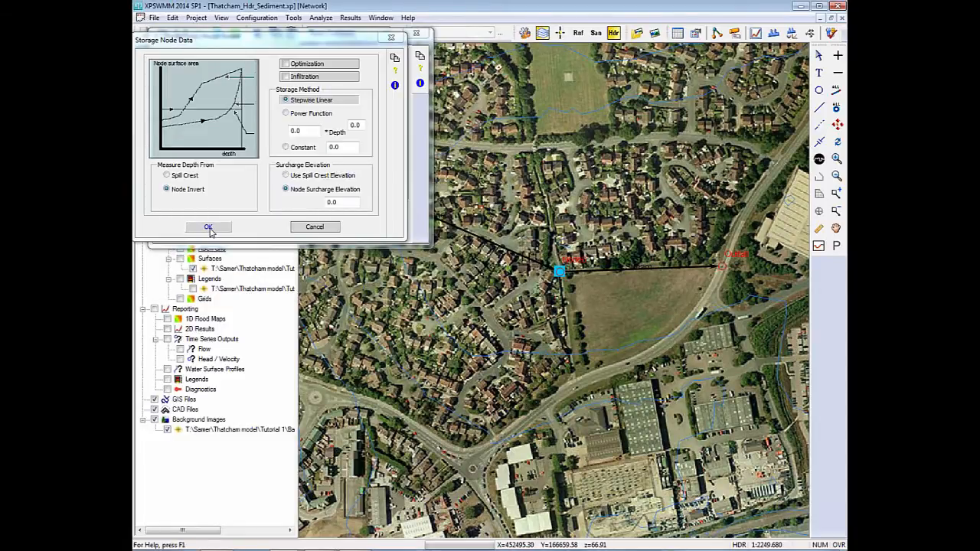
pyautogui.click(209, 229)
pyautogui.click(193, 228)
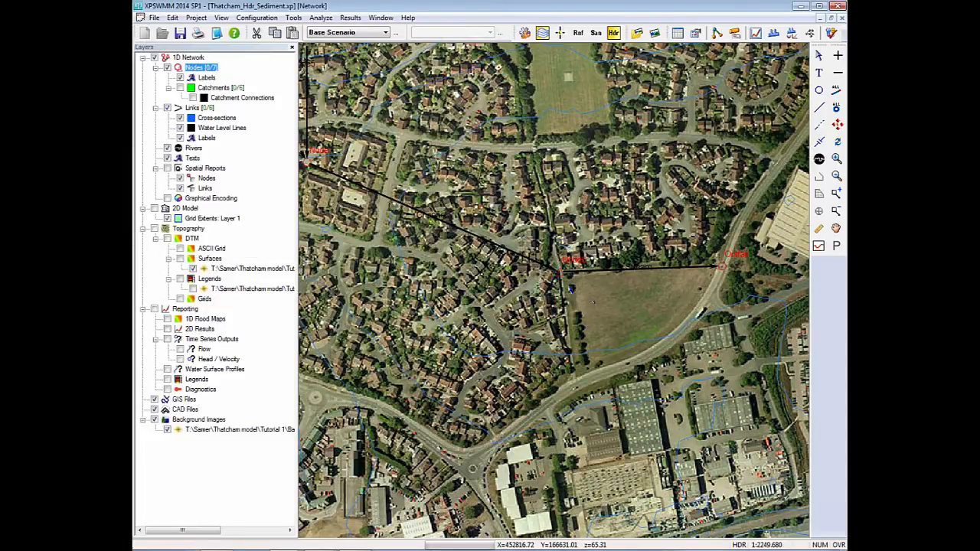
# Solve the model with the new Node6 storage and dismiss the diagnostics log.
pyautogui.click(559, 271)
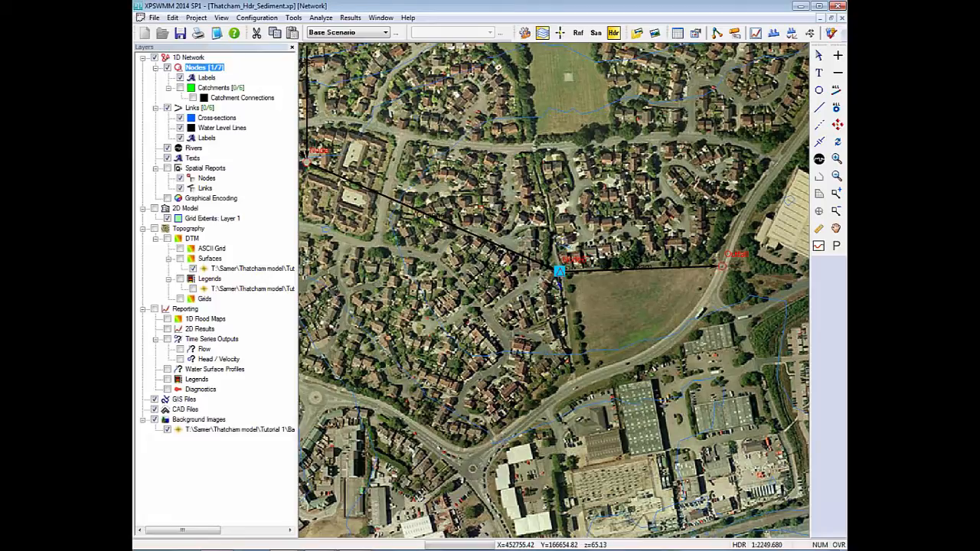
pyautogui.click(561, 283)
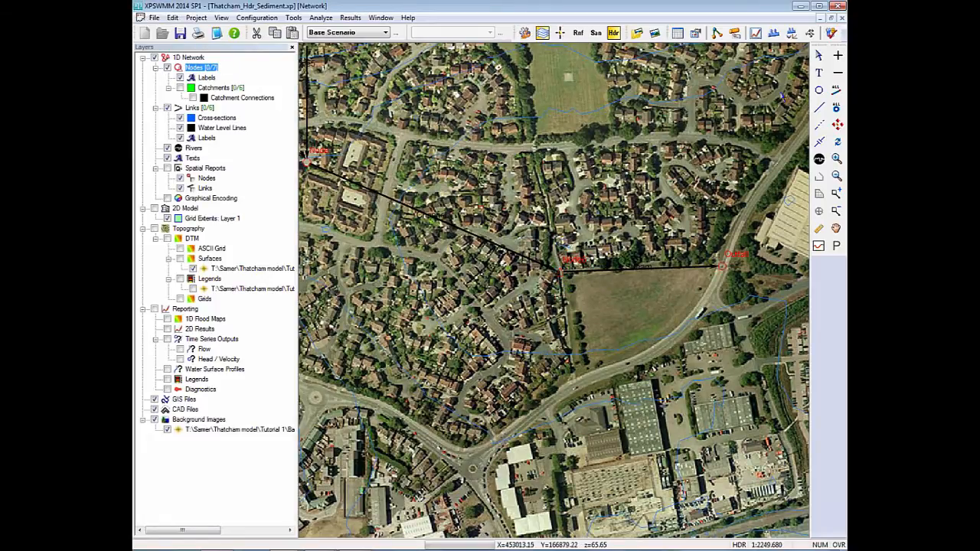
pyautogui.click(833, 35)
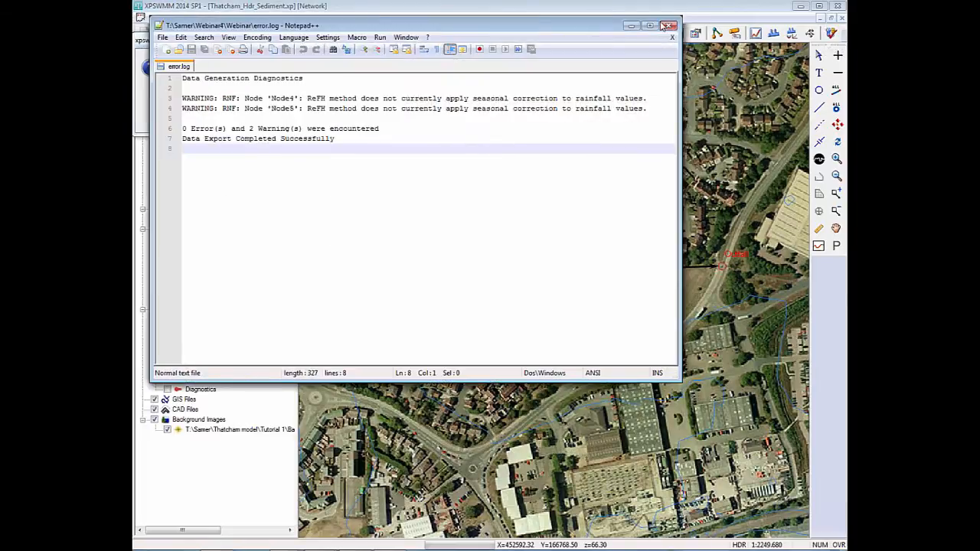
pyautogui.click(663, 27)
pyautogui.click(217, 97)
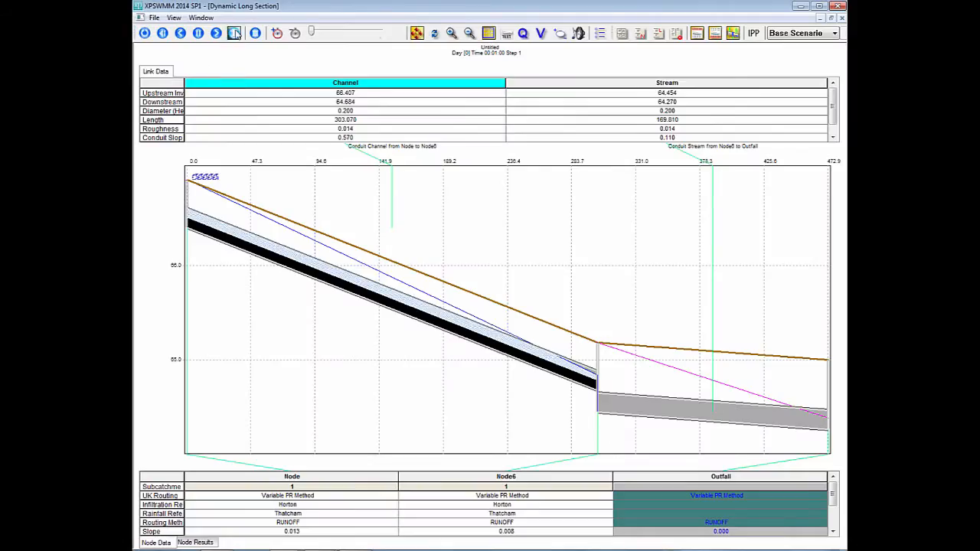
# Play the dynamic long section along the Channel and Stream links, and close it.
pyautogui.click(234, 34)
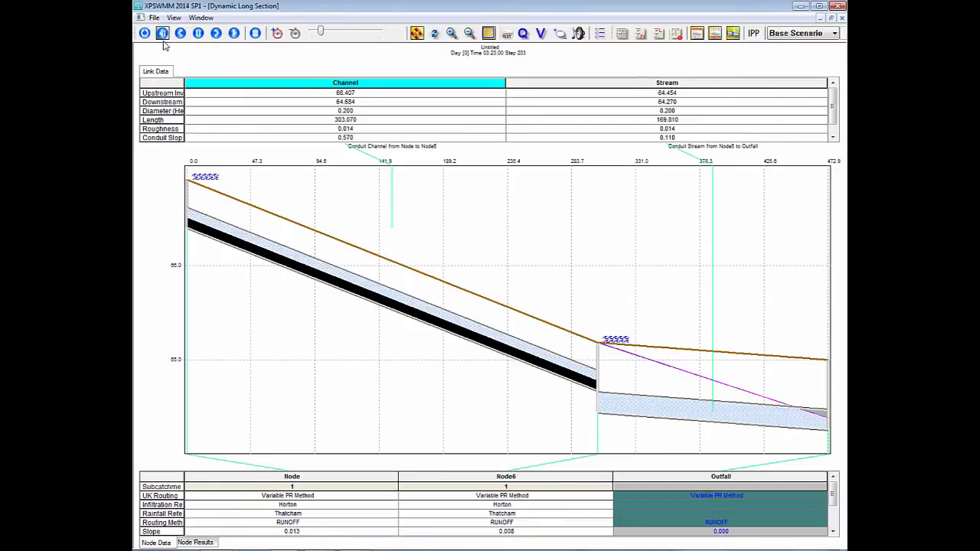
pyautogui.click(154, 17)
pyautogui.click(182, 101)
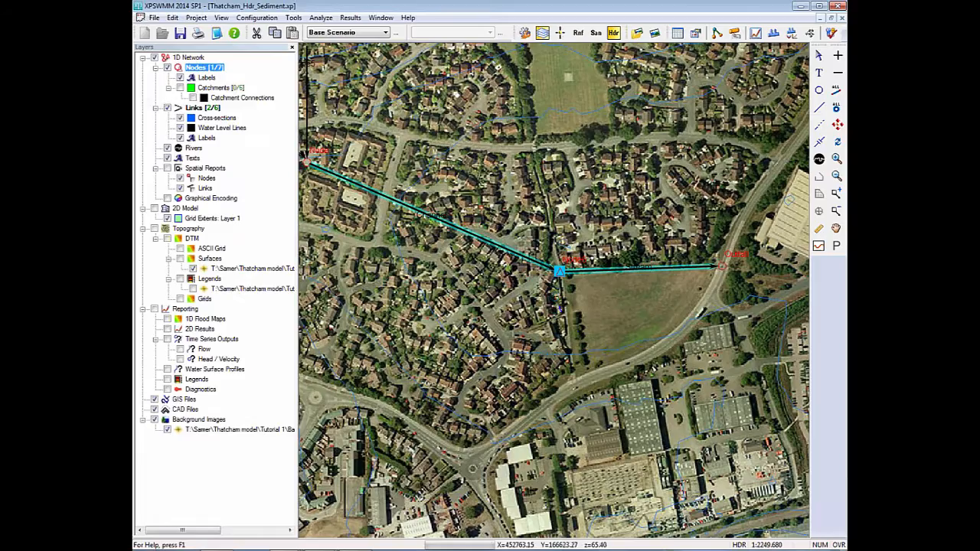
# Review the stage and overflow time series for Node6 with the stepwise storage applied.
pyautogui.click(559, 307)
pyautogui.click(560, 273)
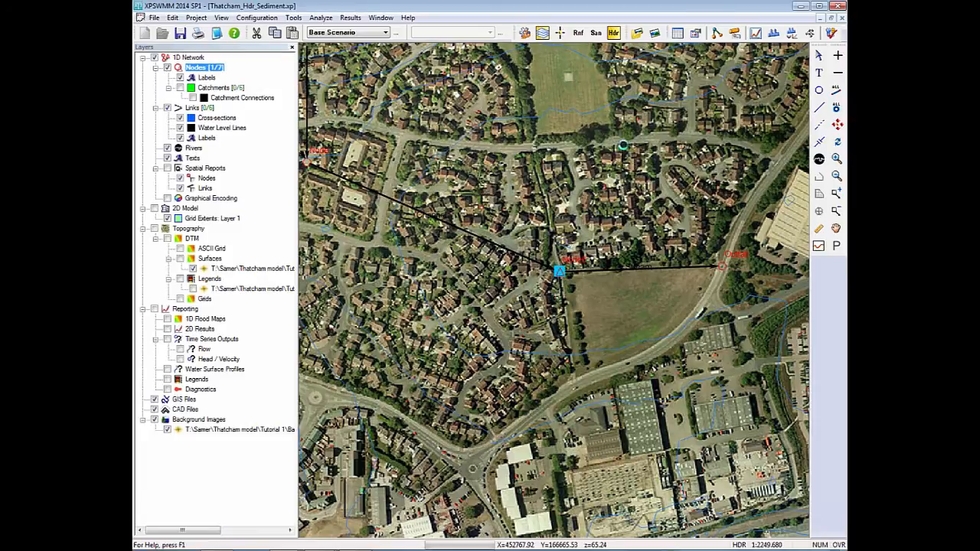
pyautogui.click(755, 32)
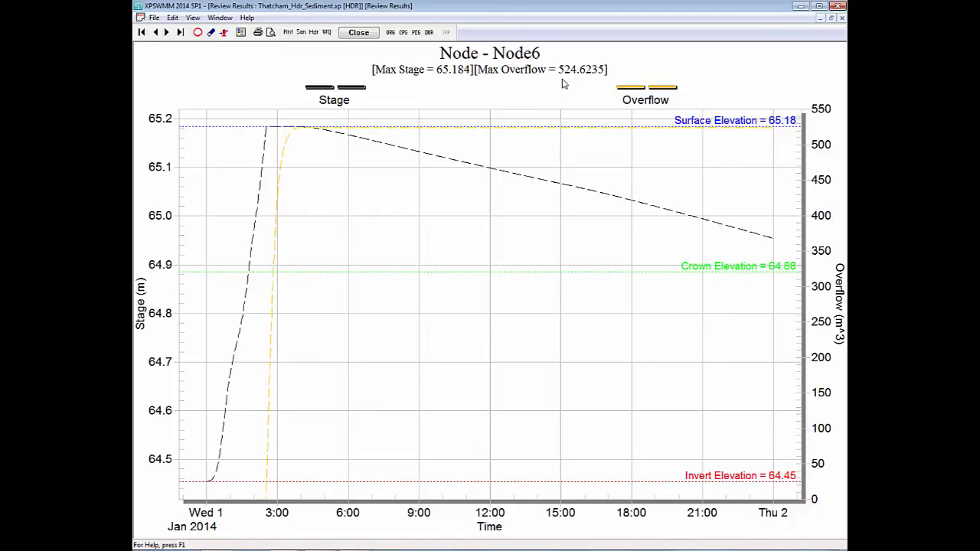
pyautogui.click(358, 33)
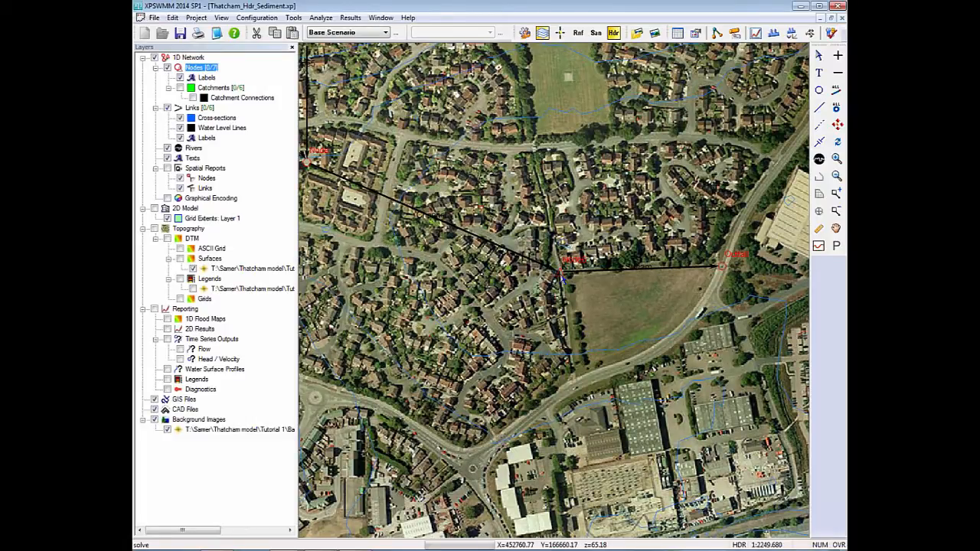
# Enable optimization in Node6's storage data with the Resize basin type and confirm the node data.
pyautogui.doubleClick(560, 274)
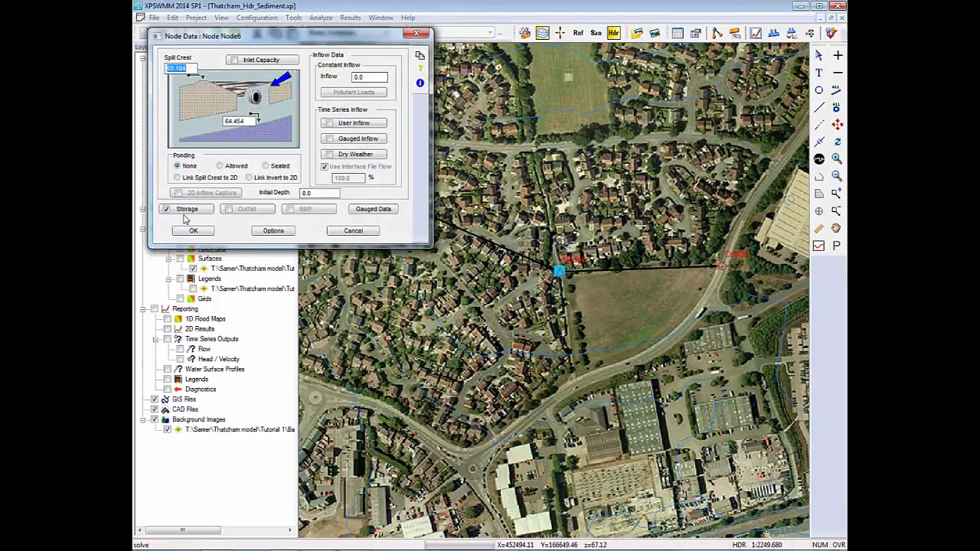
pyautogui.click(184, 213)
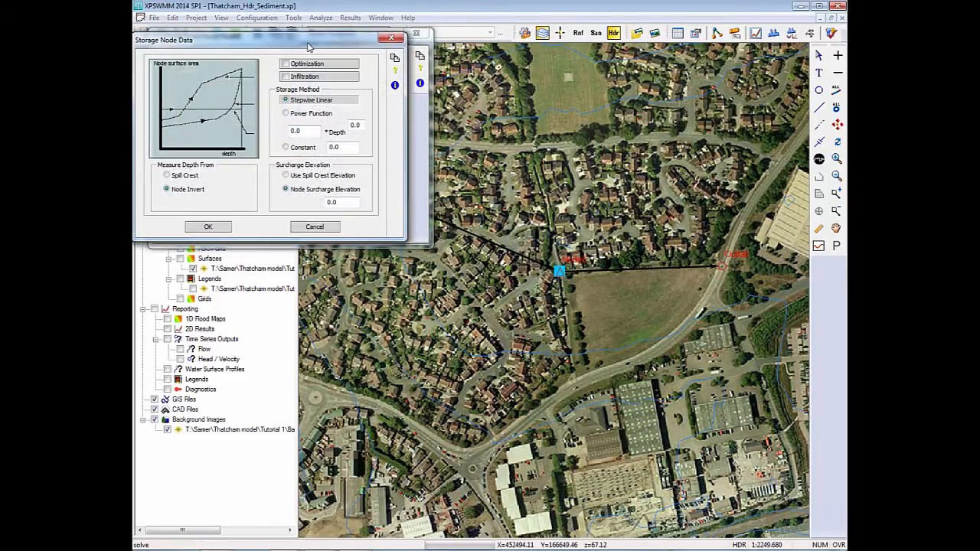
pyautogui.moveTo(308, 44); pyautogui.dragTo(351, 110)
pyautogui.click(328, 130)
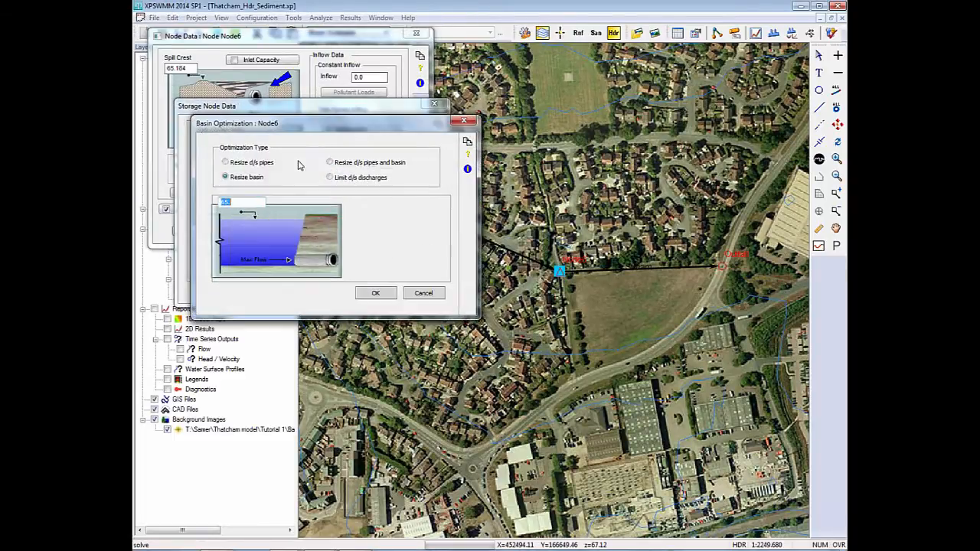
pyautogui.moveTo(292, 134); pyautogui.dragTo(349, 170)
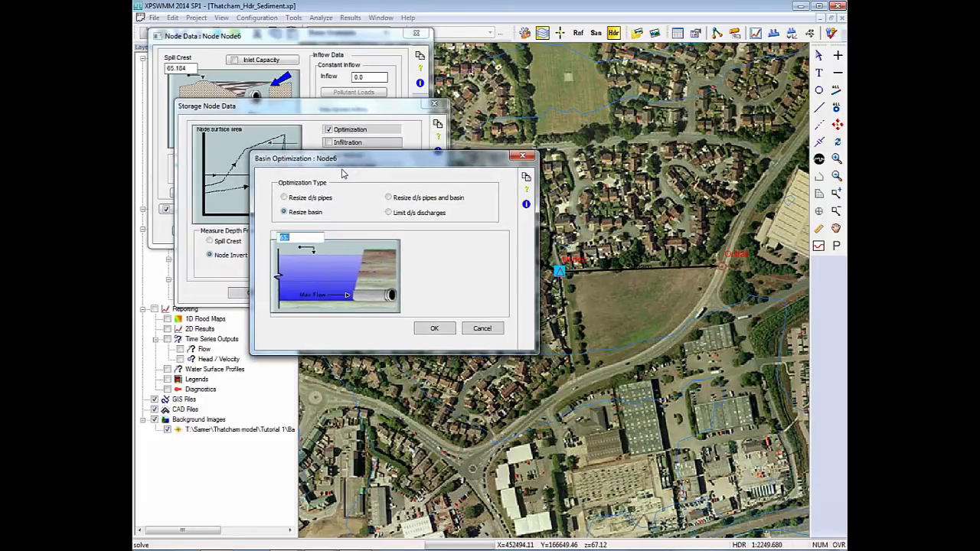
pyautogui.click(298, 239)
pyautogui.click(434, 327)
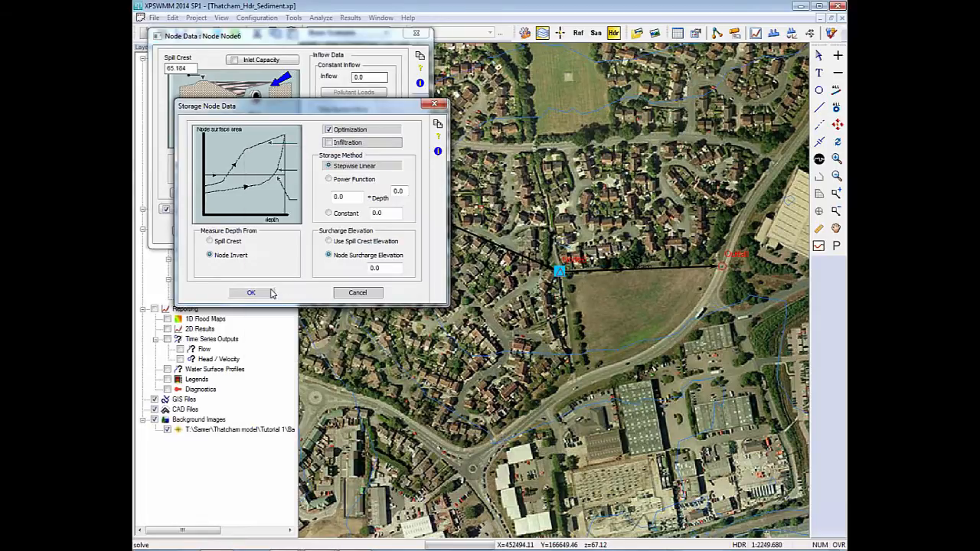
pyautogui.click(192, 231)
pyautogui.click(692, 195)
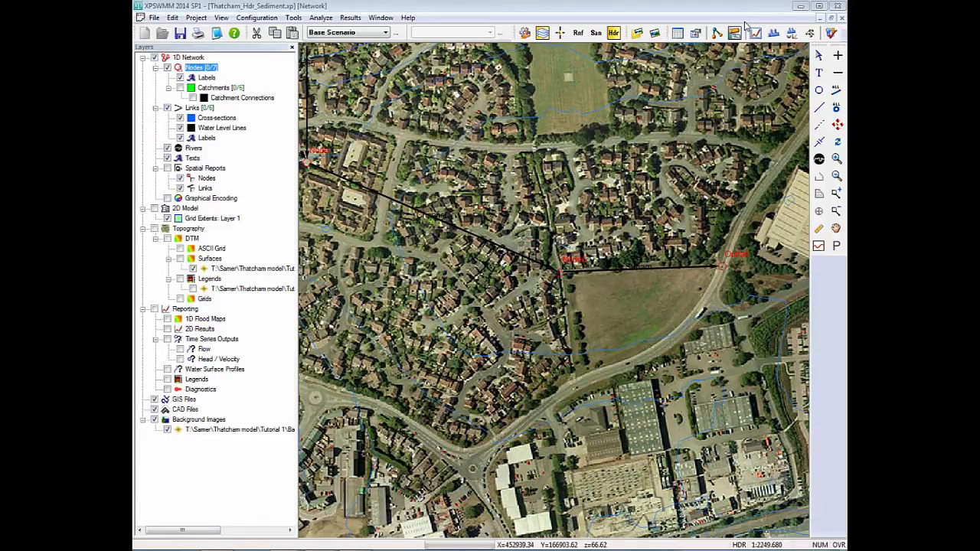
# Solve the model again with basin optimization and dismiss the diagnostics log.
pyautogui.click(829, 33)
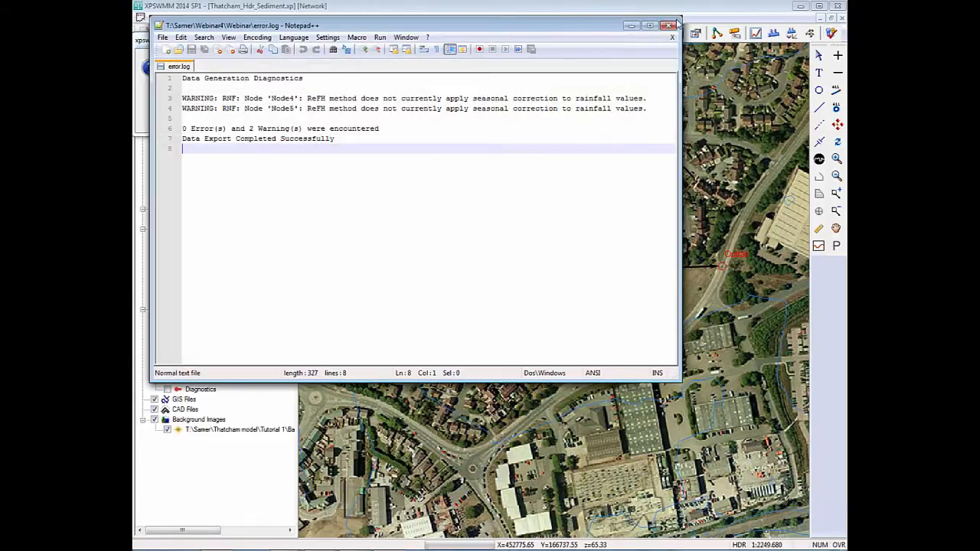
pyautogui.click(673, 24)
pyautogui.click(234, 120)
pyautogui.click(218, 100)
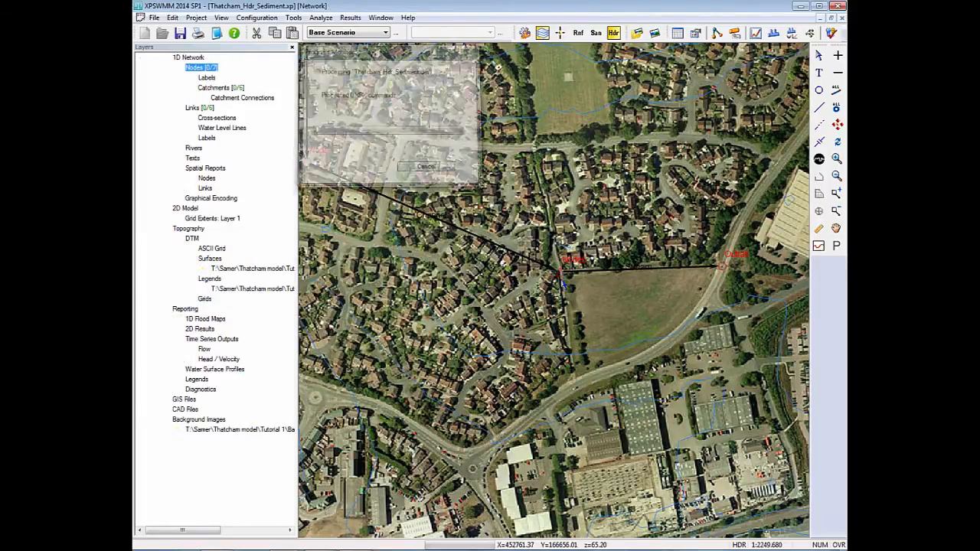
# Review Node6's stage and overflow graph for the optimized basin.
pyautogui.click(559, 271)
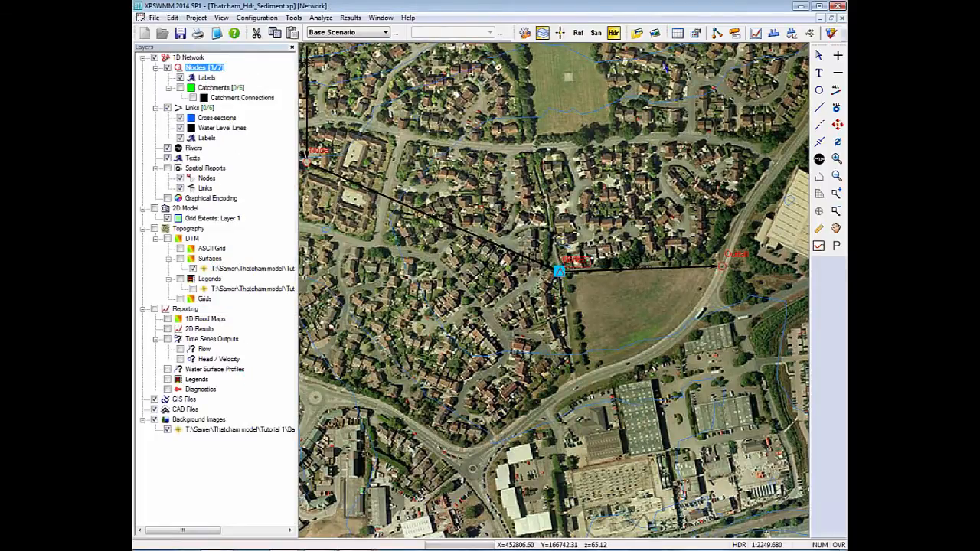
pyautogui.click(756, 33)
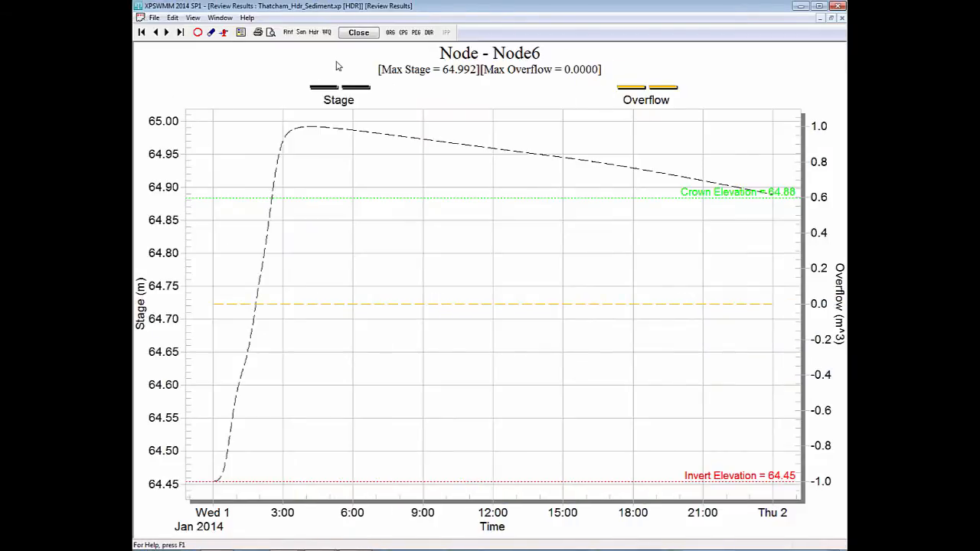
pyautogui.click(358, 32)
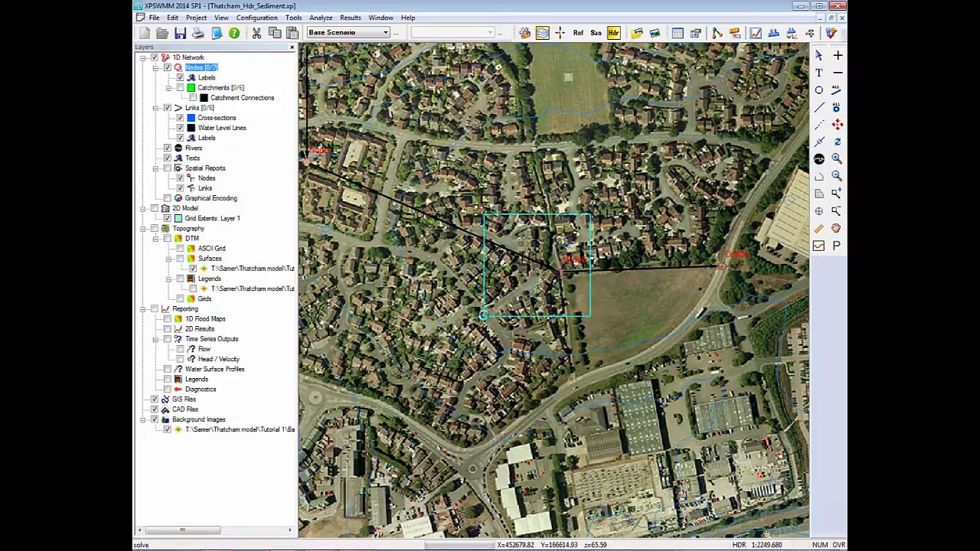
# Play the dynamic long section from Node through Node6 to Outfall for the optimized basin, and close it.
pyautogui.moveTo(590, 214); pyautogui.dragTo(484, 315)
pyautogui.click(775, 32)
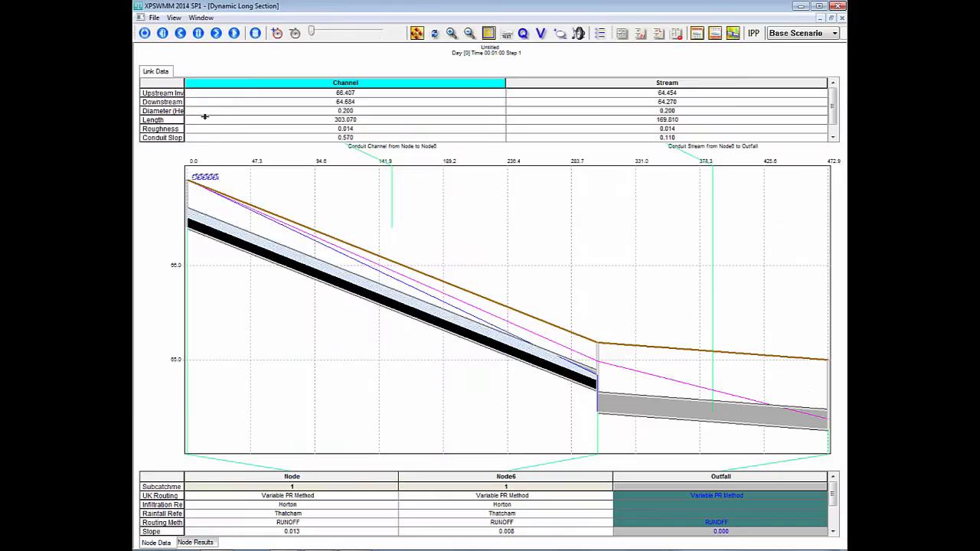
pyautogui.click(233, 33)
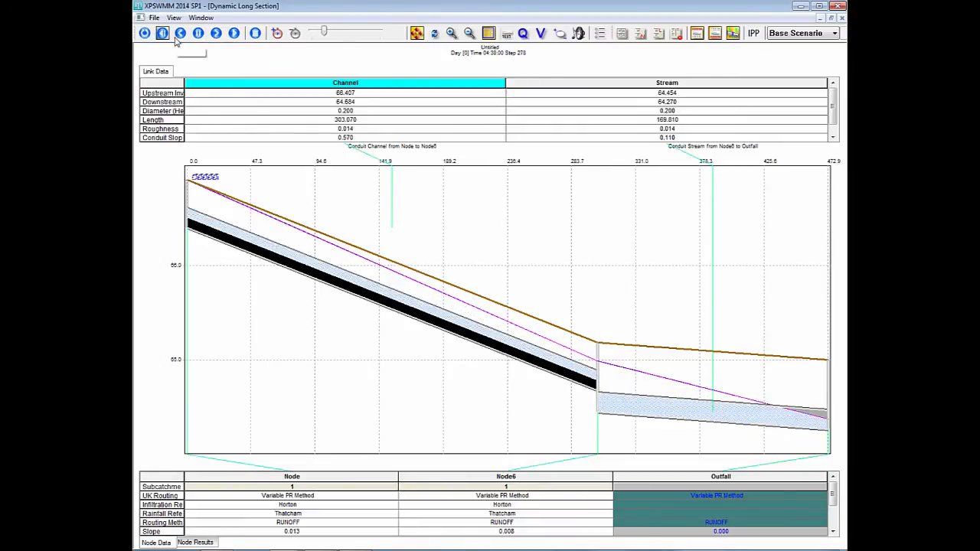
pyautogui.click(154, 16)
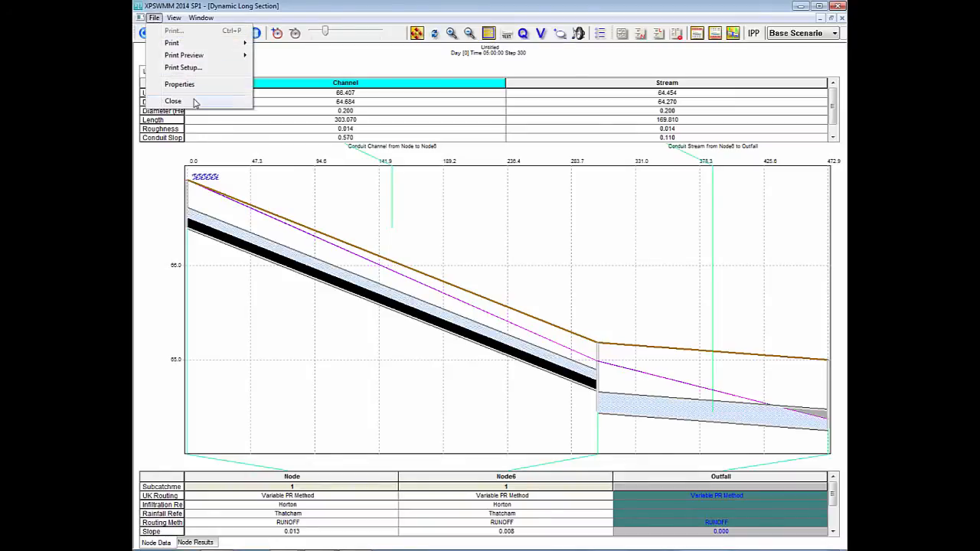
pyautogui.click(191, 102)
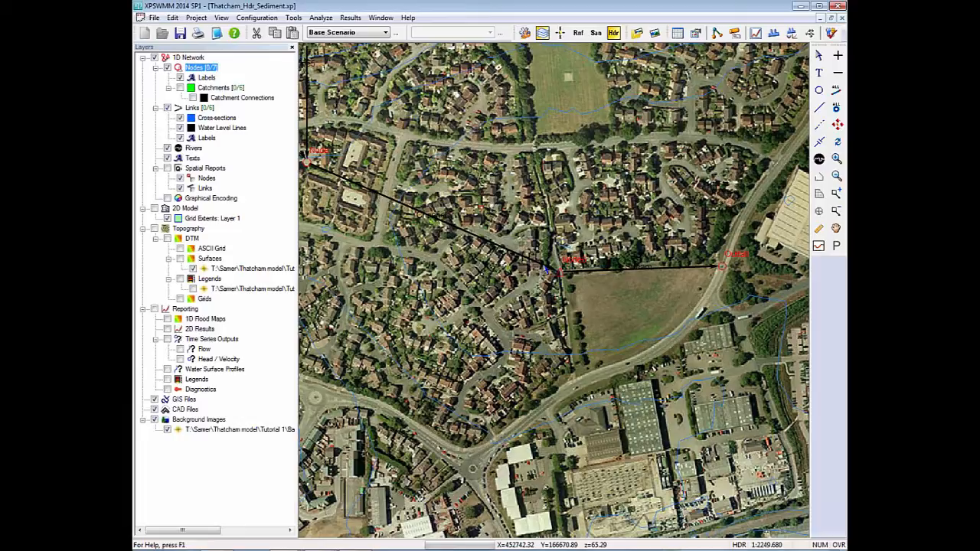
# Switch to the Thatcham_Hdr_offline.xp model and view the Pond node and its links beside the Stream link.
pyautogui.click(387, 550)
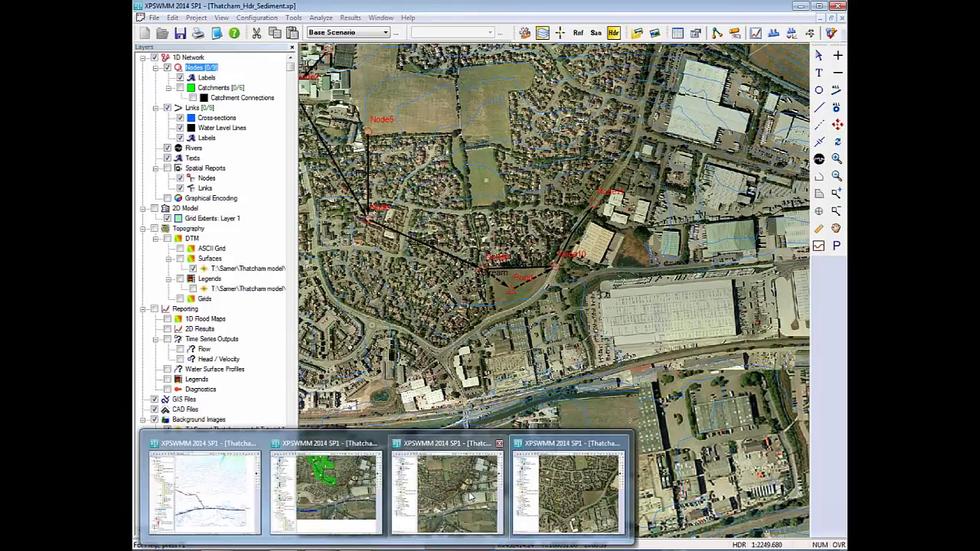
pyautogui.click(474, 493)
pyautogui.scroll(2, 560, 297)
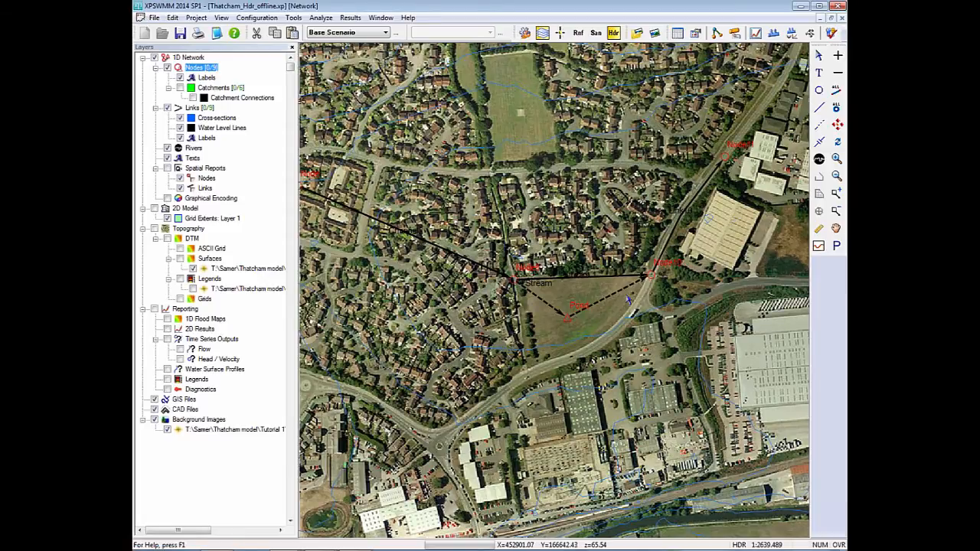
# Set conduit 1 of the Pond to Node10 link to Downhill only flow and confirm the link data.
pyautogui.click(614, 296)
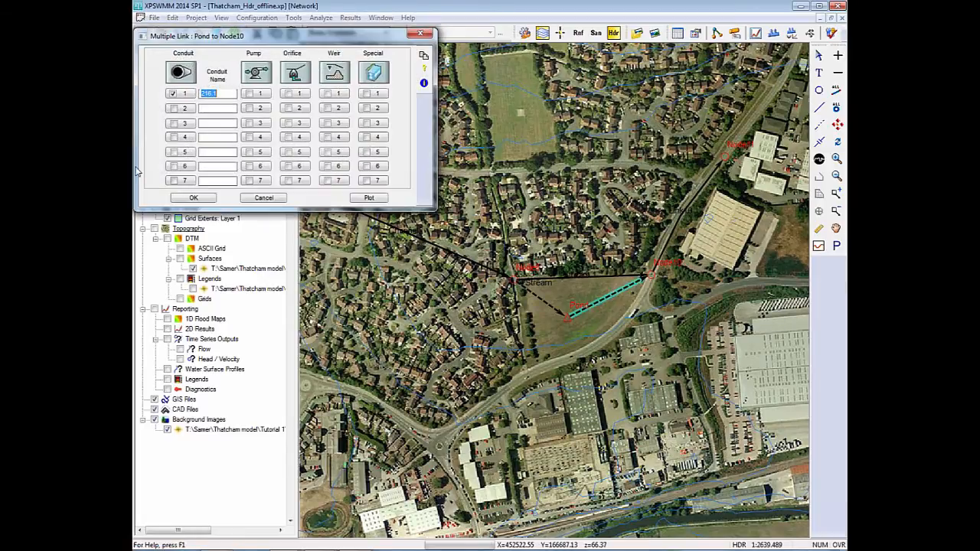
pyautogui.click(180, 95)
pyautogui.click(266, 171)
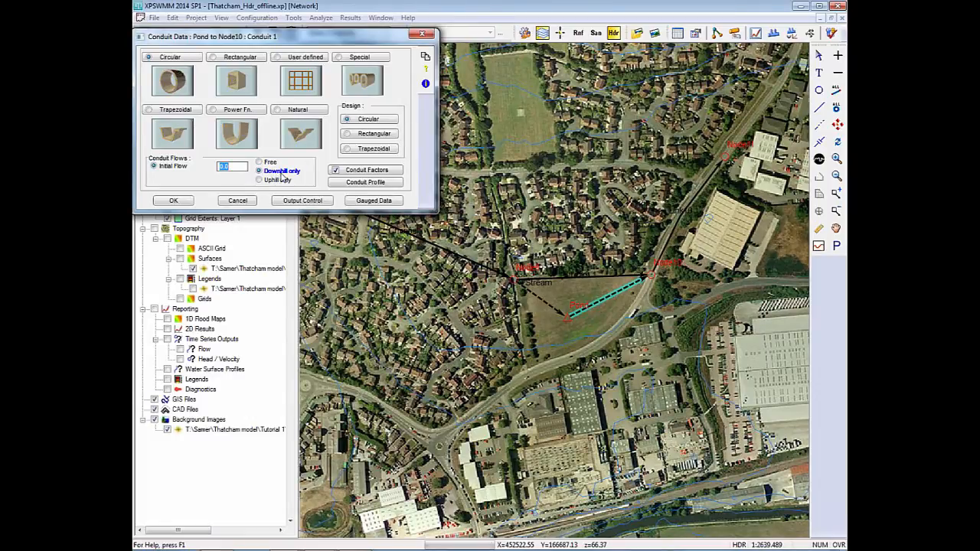
pyautogui.click(175, 200)
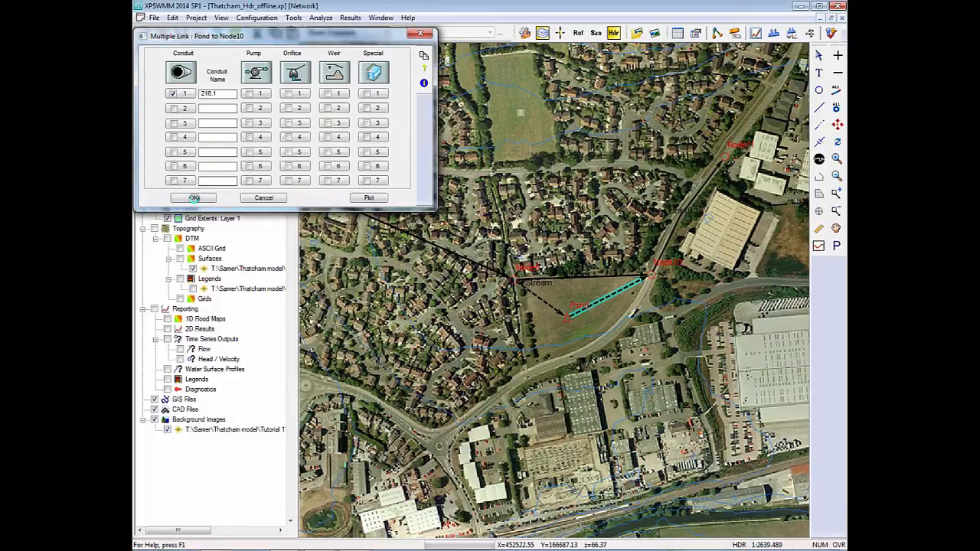
pyautogui.click(195, 197)
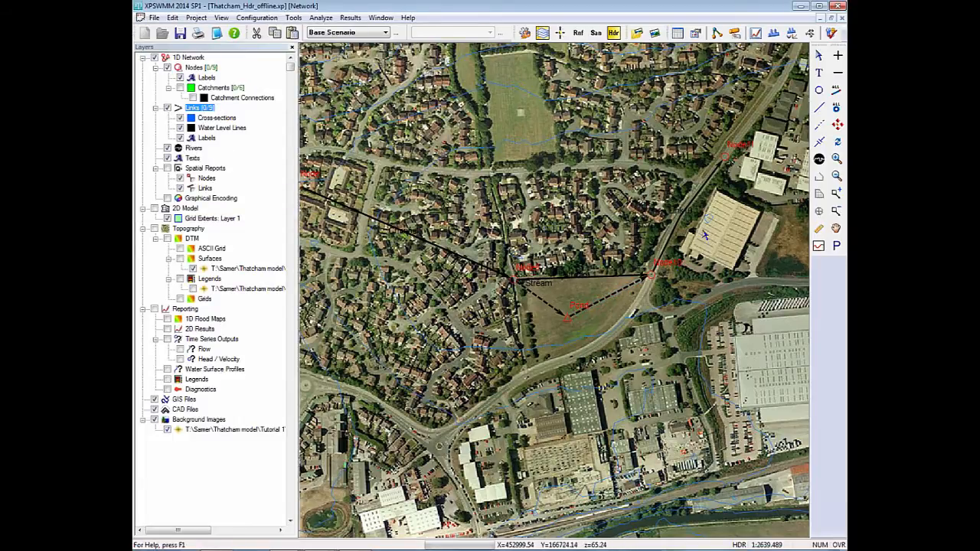
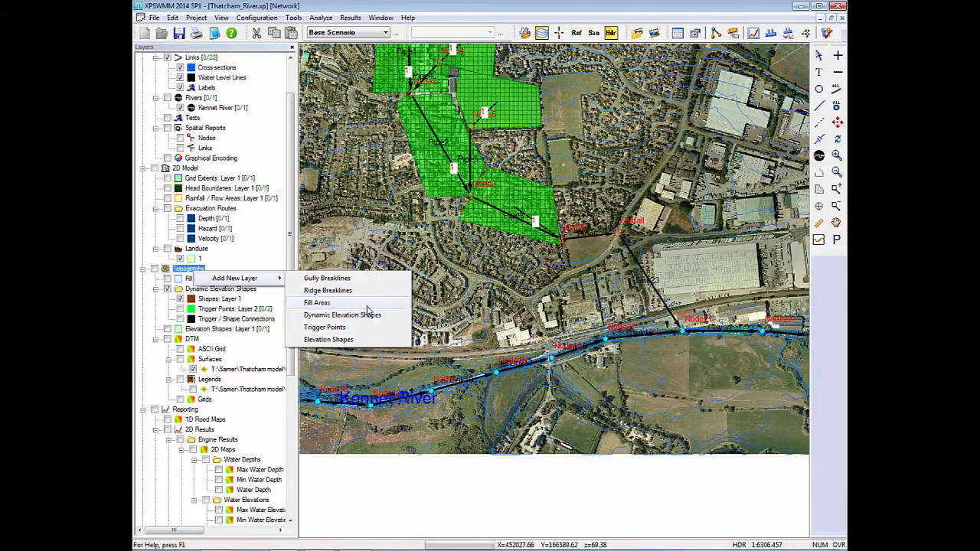
# Confirm the new fill areas layer as Layer 2 and draw a four-sided fill area over the green-roofed building.
pyautogui.click(460, 306)
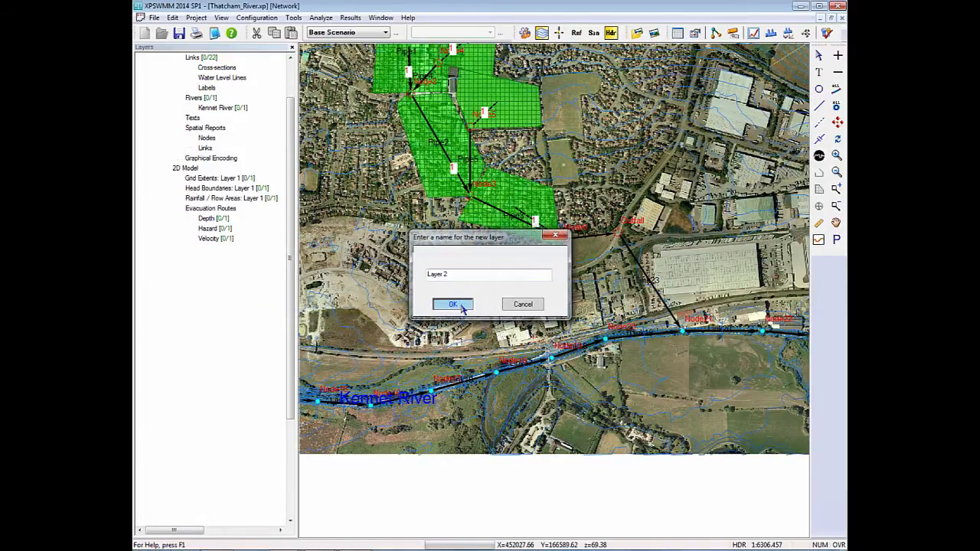
pyautogui.moveTo(728, 176); pyautogui.dragTo(611, 224)
pyautogui.scroll(3, 659, 258)
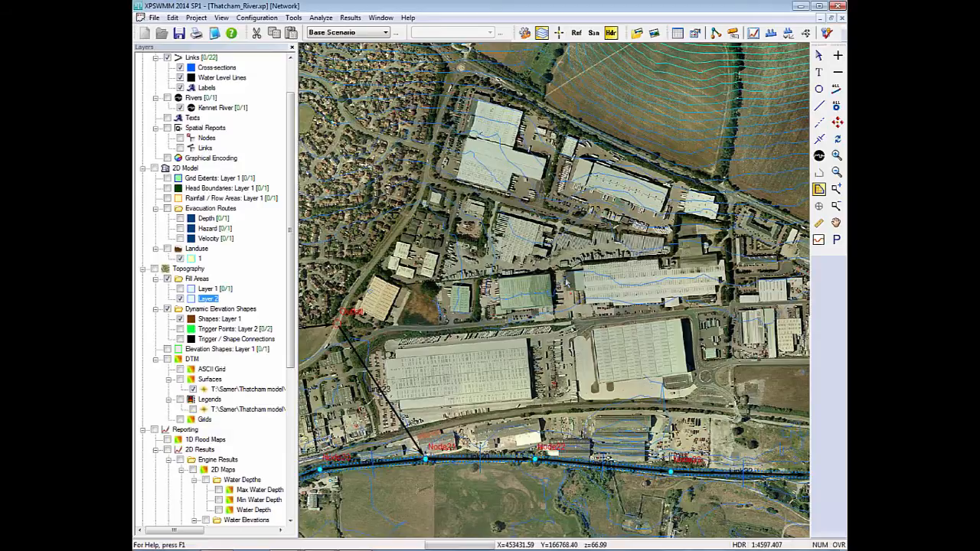
pyautogui.click(551, 273)
pyautogui.click(496, 279)
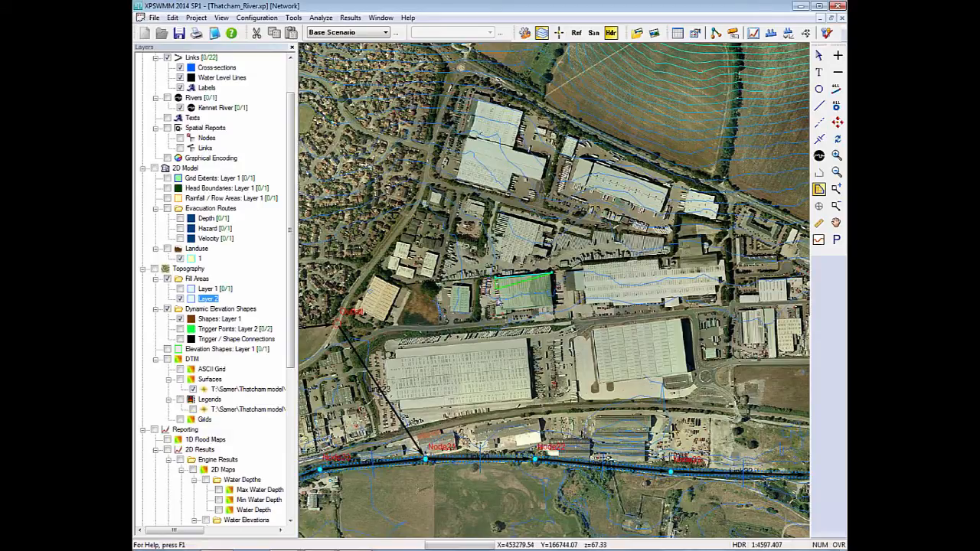
pyautogui.click(499, 315)
pyautogui.doubleClick(554, 313)
pyautogui.click(819, 56)
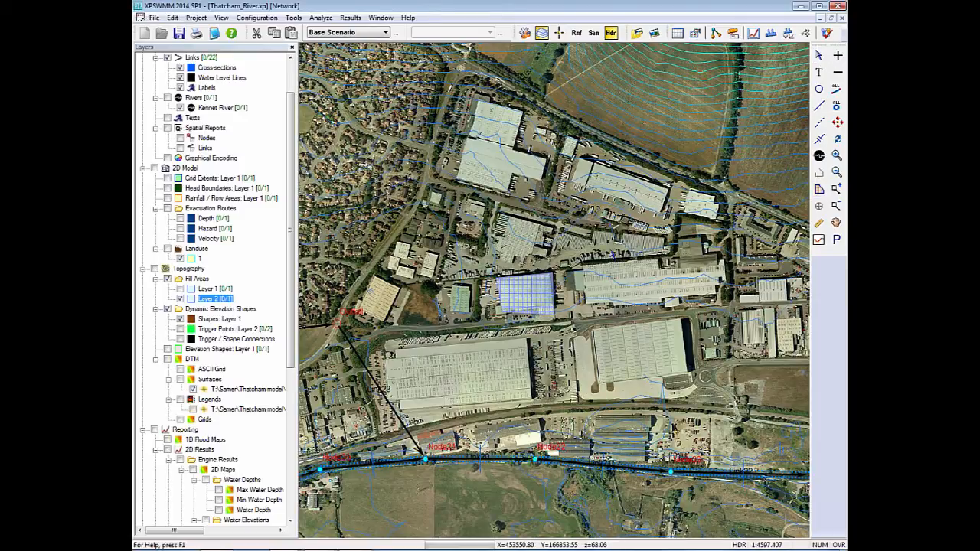
# Set the constant elevation value of the green-roofed building's fill area to 70.3 for the selected object.
pyautogui.click(554, 273)
pyautogui.doubleClick(529, 289)
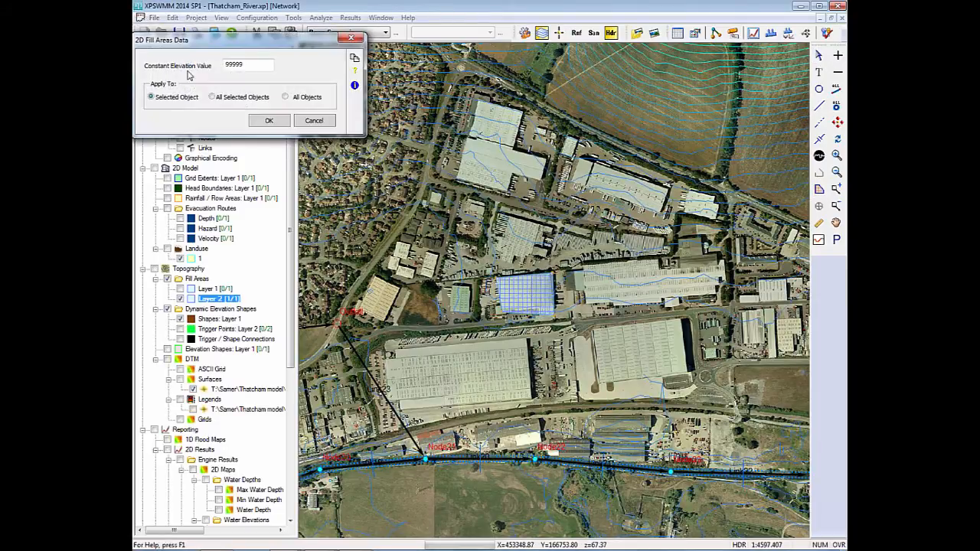
pyautogui.moveTo(260, 69); pyautogui.dragTo(221, 77)
pyautogui.write('70.3')
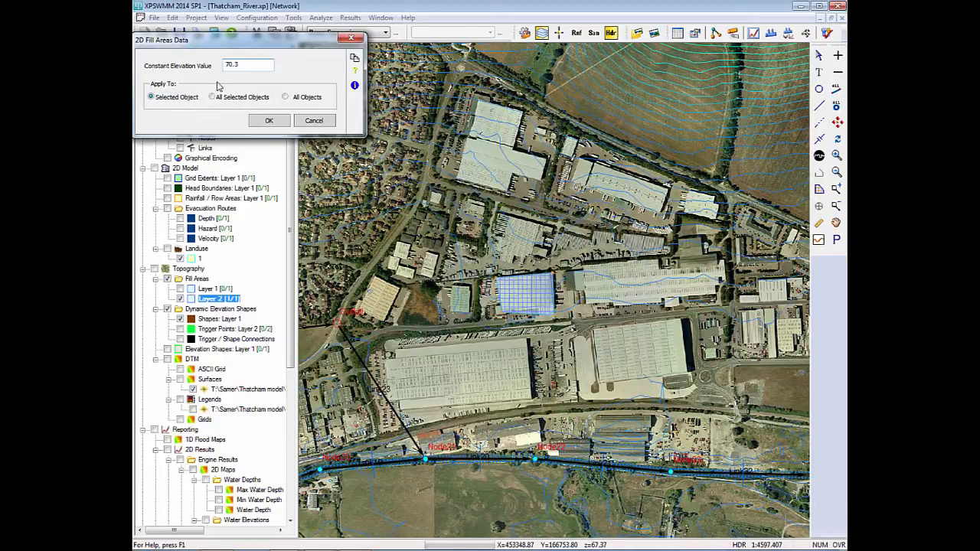
pyautogui.click(268, 121)
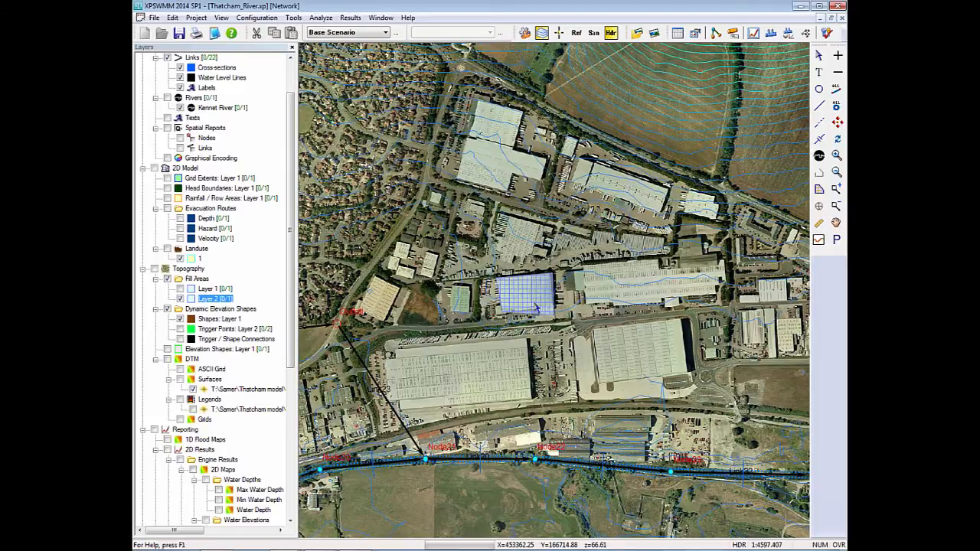
# Delete the Layer 2 fill area over the green-roofed building.
pyautogui.click(541, 300)
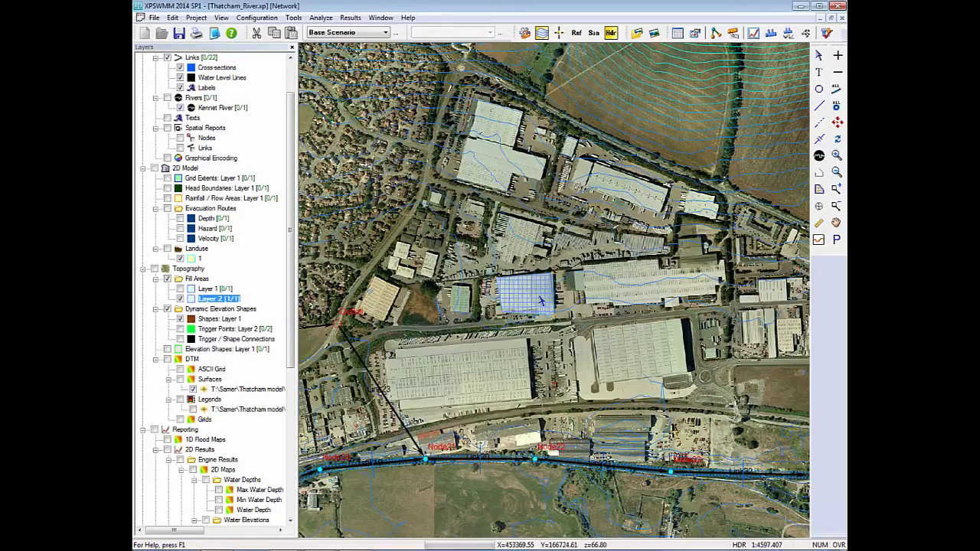
pyautogui.press('Delete')
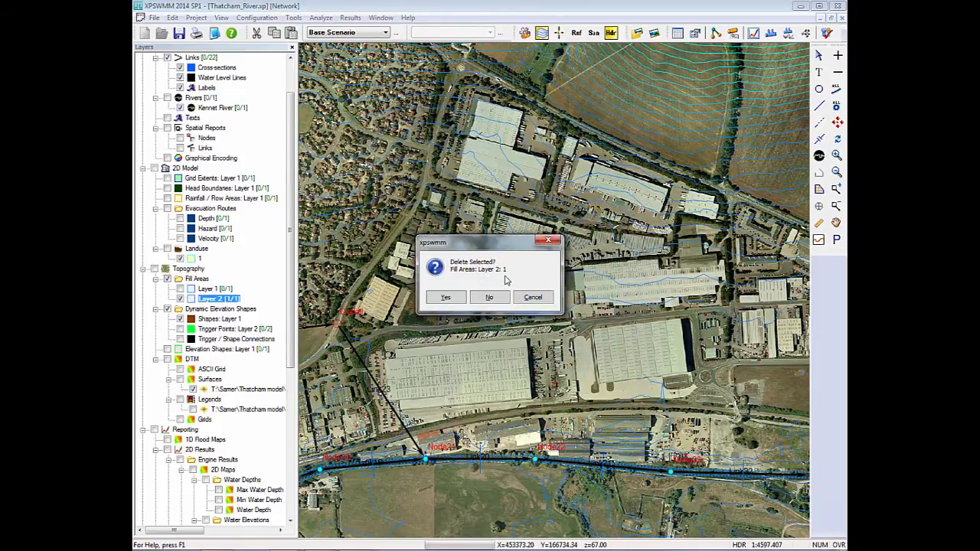
pyautogui.click(463, 299)
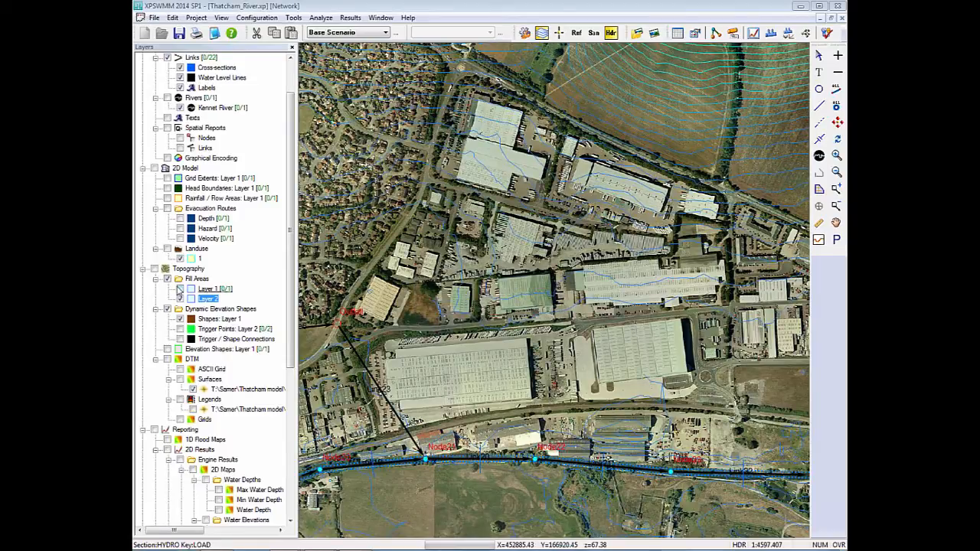
# Show the Layer 1 fill area instead of Layer 2, and examine the Max Water Depth map around it before hiding the map.
pyautogui.click(182, 298)
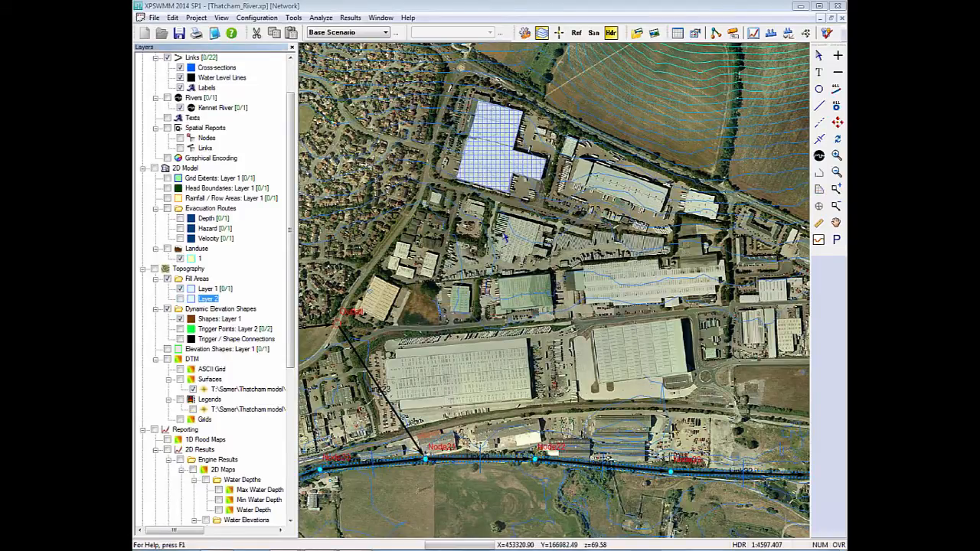
pyautogui.scroll(-5, 222, 337)
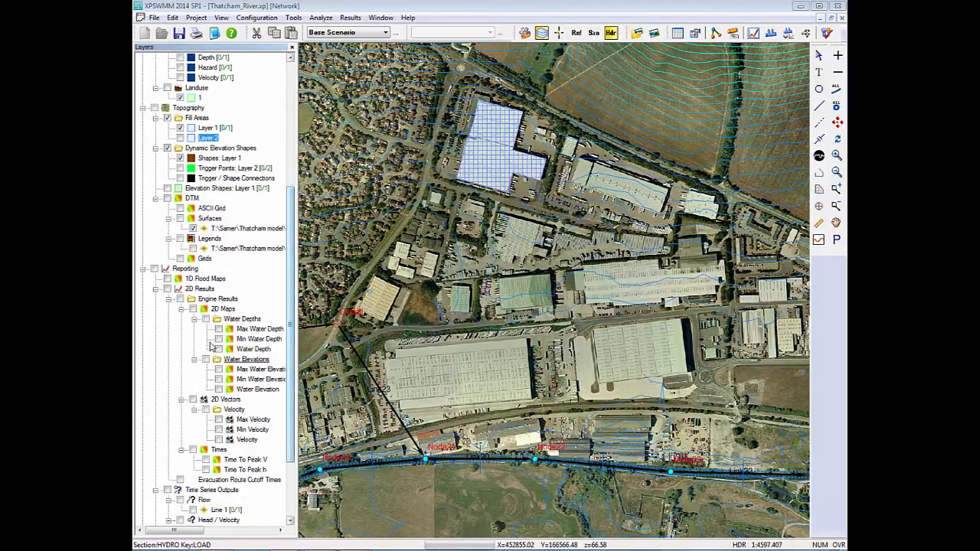
pyautogui.click(218, 329)
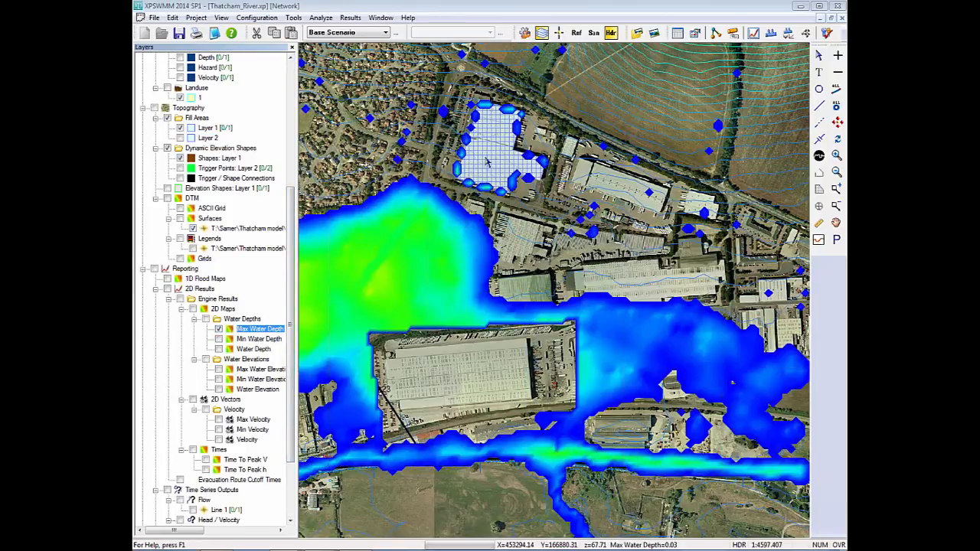
pyautogui.scroll(4, 553, 291)
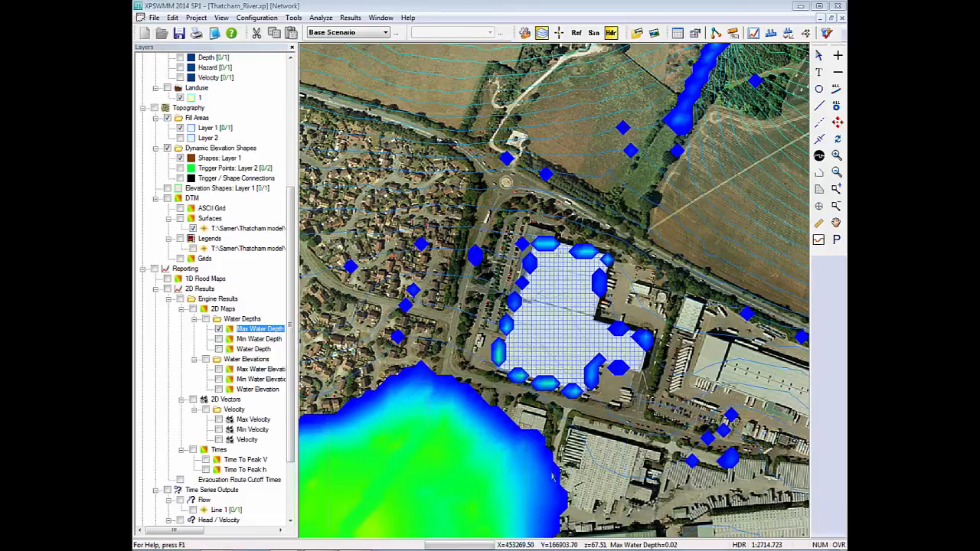
pyautogui.click(219, 330)
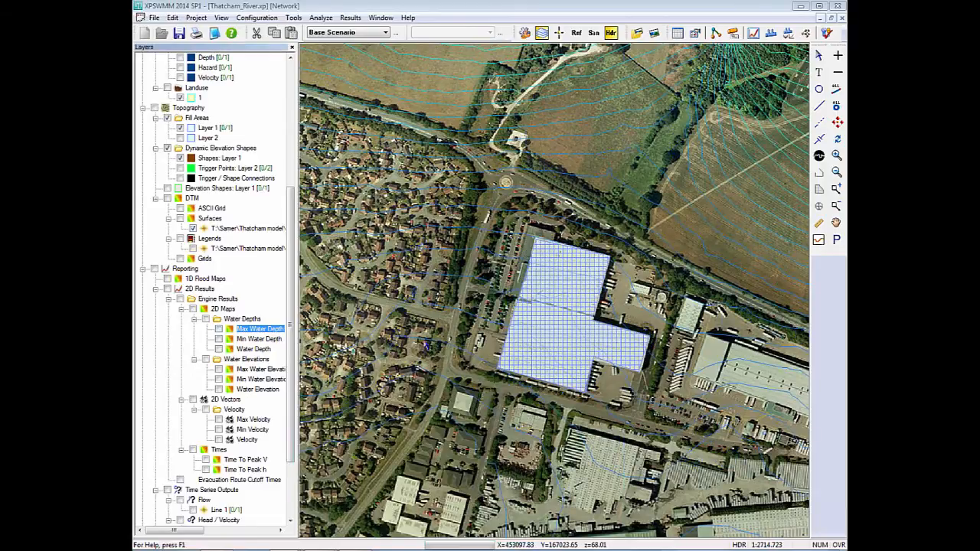
# Draw a small four-sided fill area on Layer 2 over the western end of the long building east of the Layer 1 fill area.
pyautogui.scroll(-3, 428, 334)
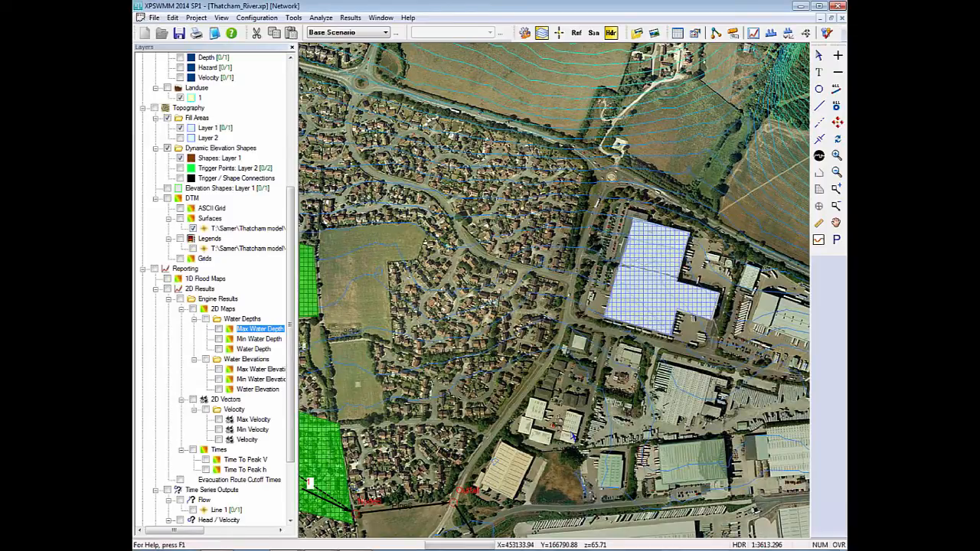
pyautogui.moveTo(638, 325); pyautogui.dragTo(585, 296)
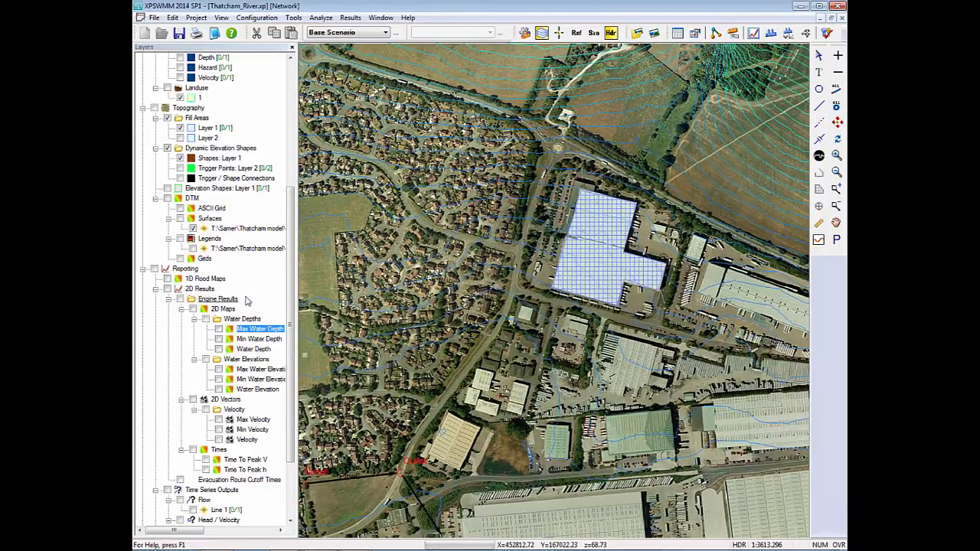
pyautogui.click(207, 138)
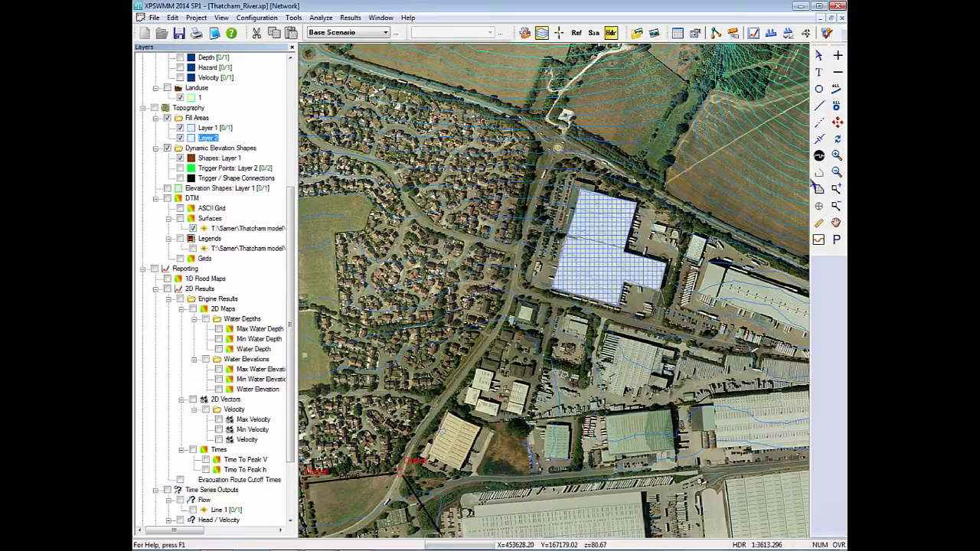
pyautogui.click(818, 190)
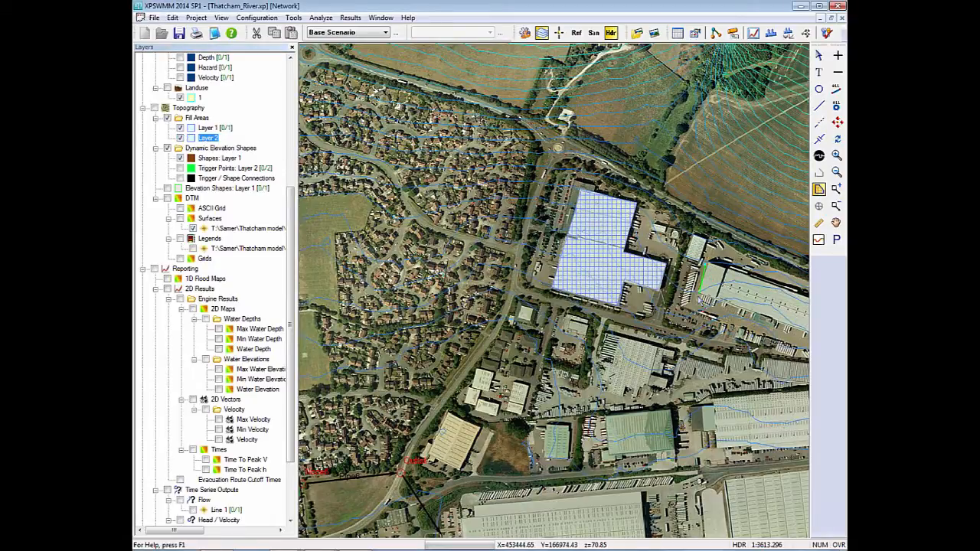
pyautogui.click(717, 297)
pyautogui.doubleClick(725, 268)
pyautogui.click(819, 55)
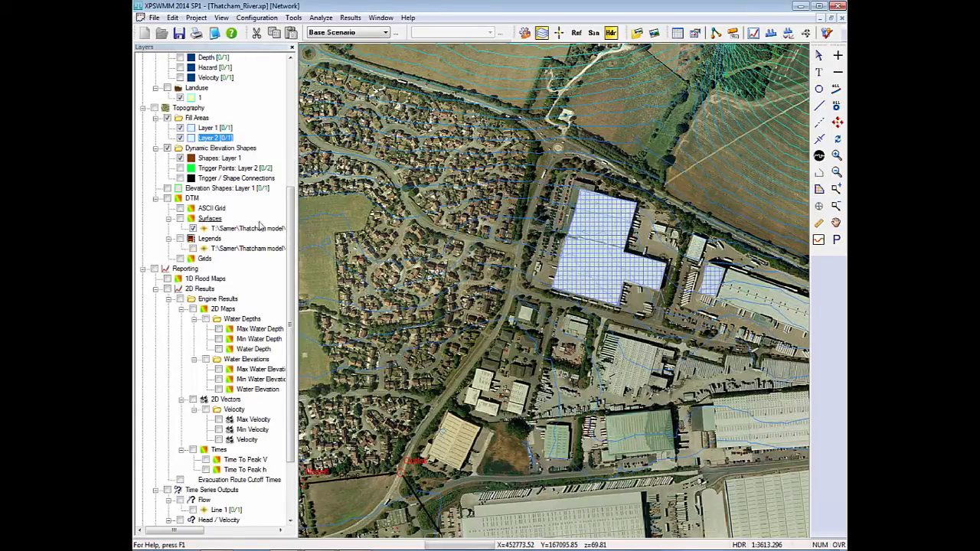
# Add a ridge breaklines layer named Layer 1 to the topography.
pyautogui.rightClick(201, 110)
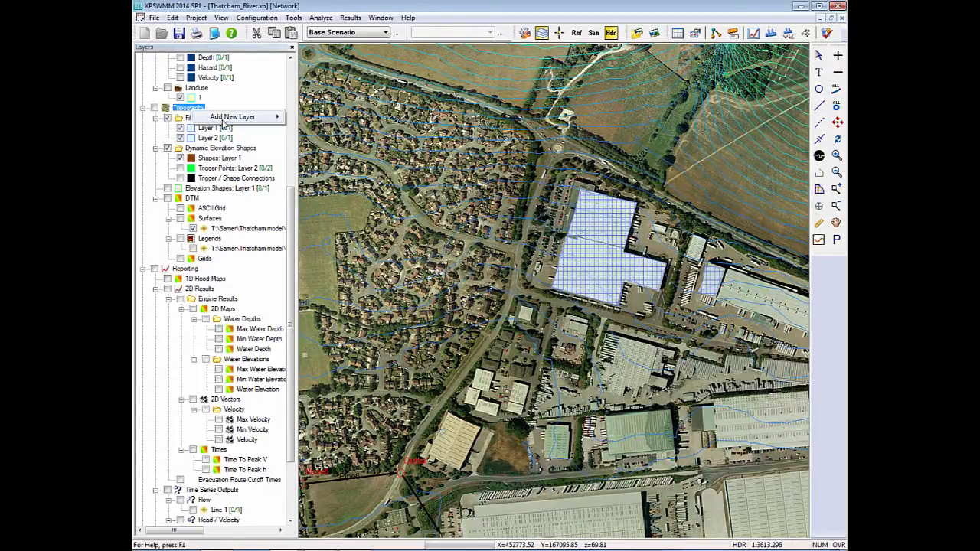
pyautogui.moveTo(260, 117)
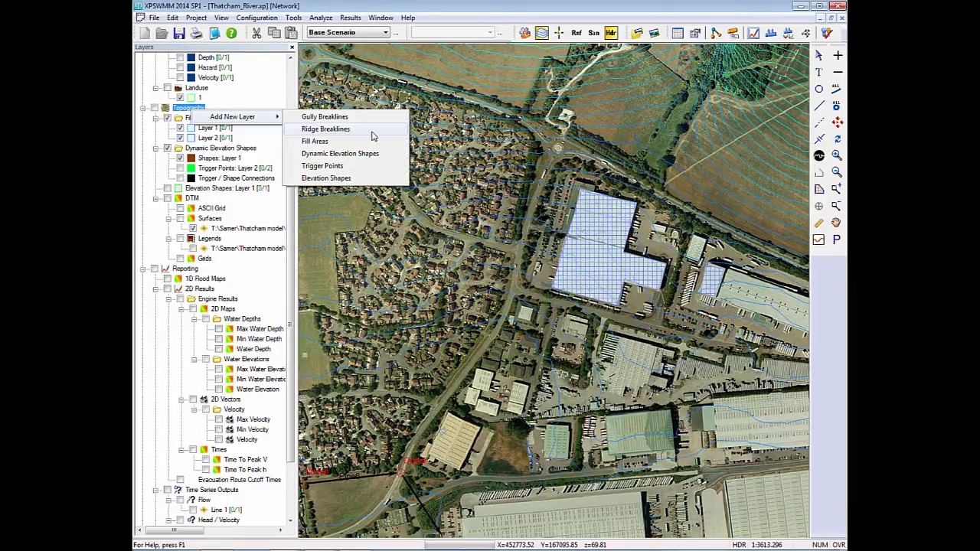
pyautogui.click(372, 130)
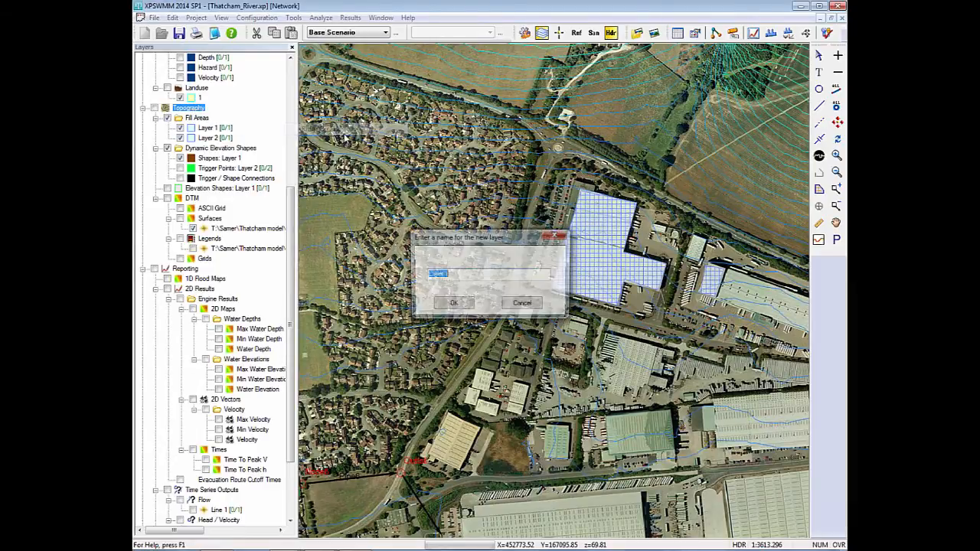
pyautogui.click(450, 303)
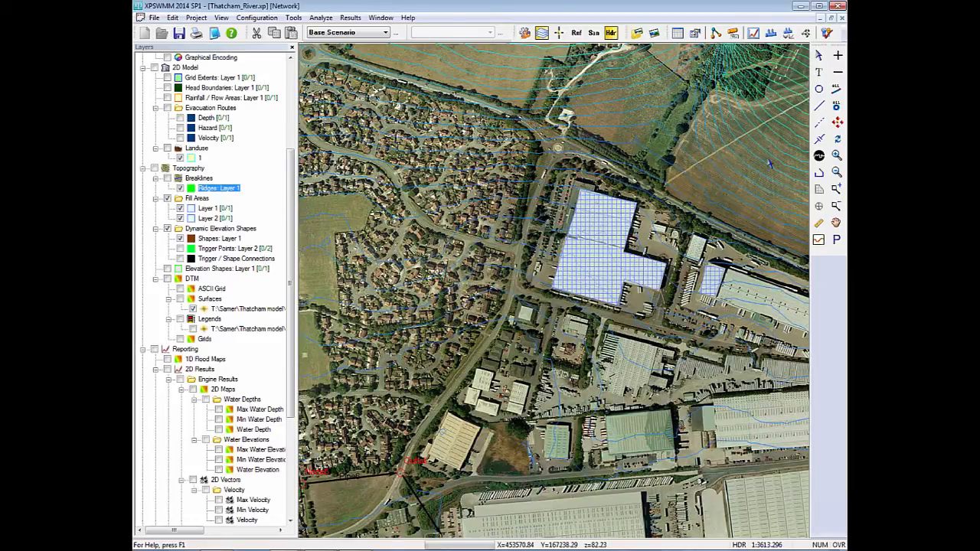
# Set the constant elevation value of the small Layer 2 fill area to 7.
pyautogui.doubleClick(713, 278)
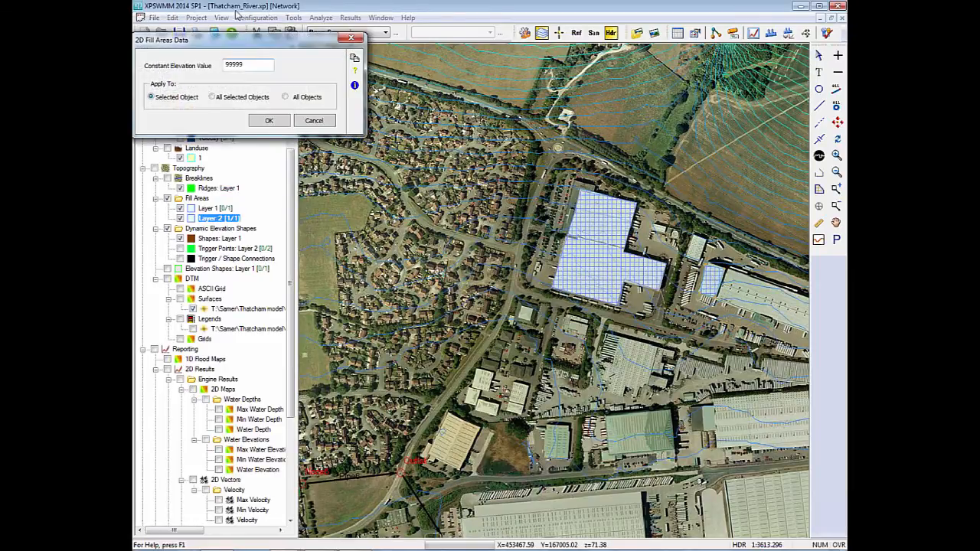
pyautogui.write('7')
pyautogui.click(269, 120)
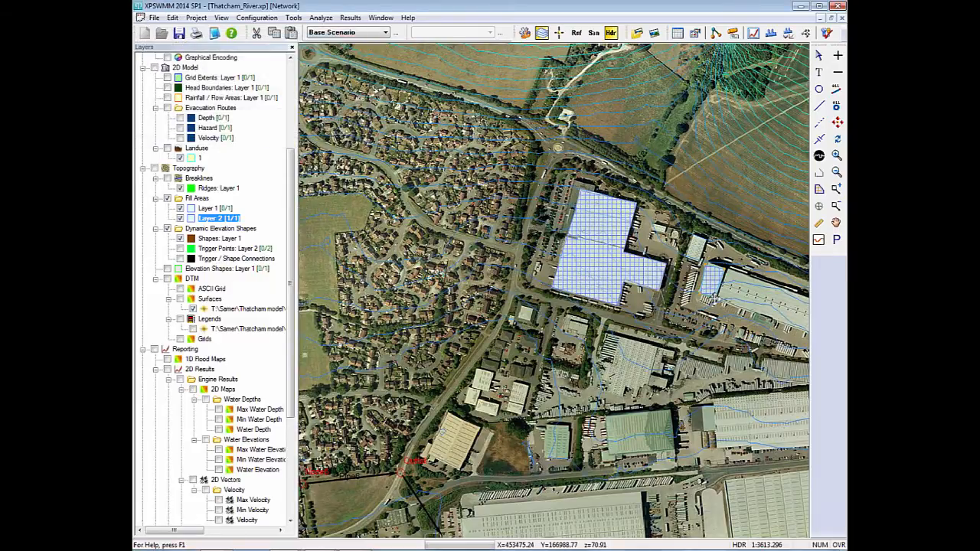
# Trace a closed 3D ridge breakline around the small Layer 2 fill area and discard it from its elevation data.
pyautogui.click(219, 188)
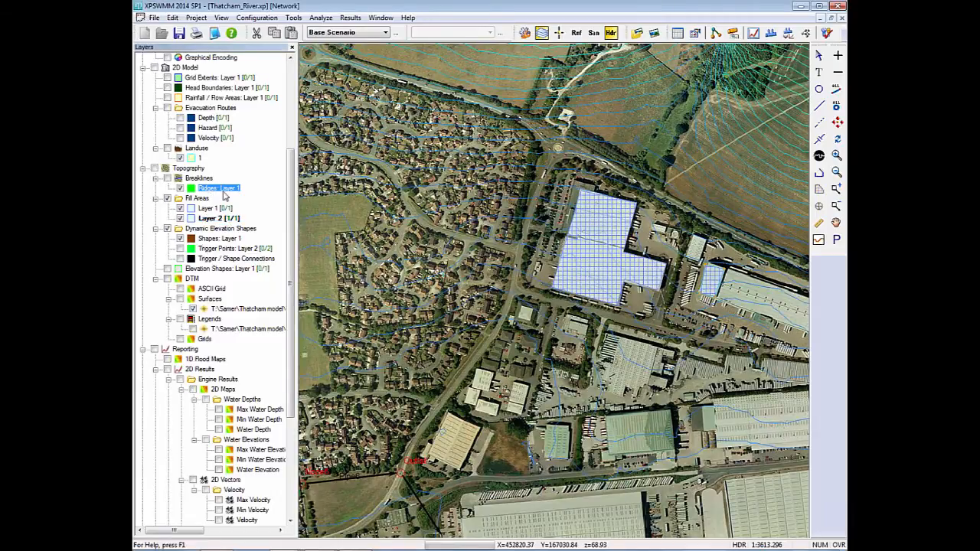
pyautogui.click(702, 263)
pyautogui.click(696, 294)
pyautogui.click(716, 302)
pyautogui.click(728, 267)
pyautogui.doubleClick(702, 262)
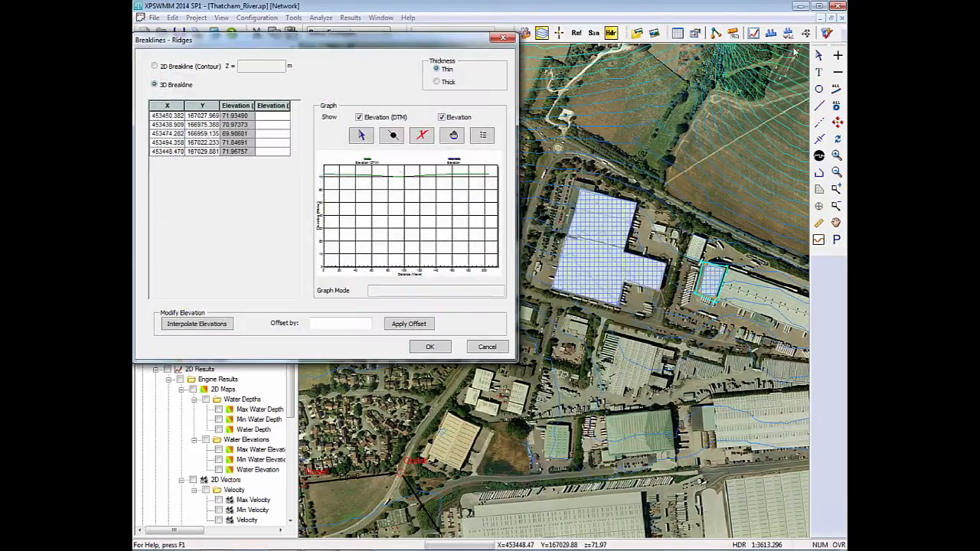
pyautogui.click(267, 116)
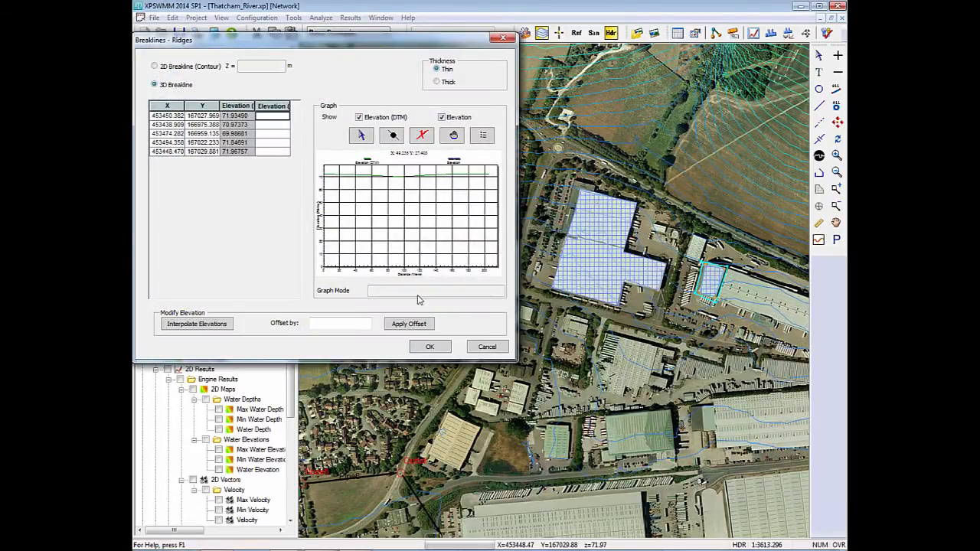
pyautogui.click(487, 346)
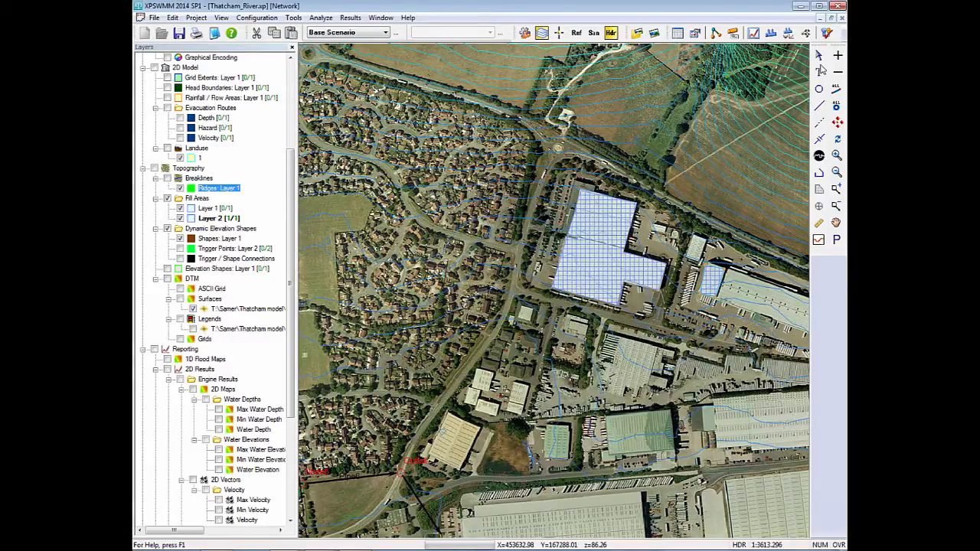
# Delete the small Layer 2 fill area at the western end of the long building.
pyautogui.click(702, 242)
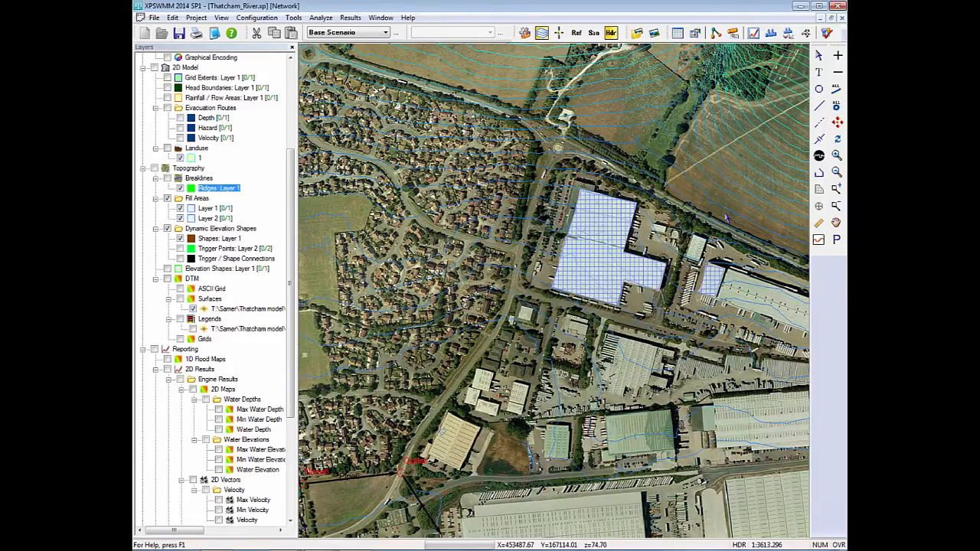
pyautogui.click(712, 285)
pyautogui.moveTo(697, 309); pyautogui.dragTo(697, 305)
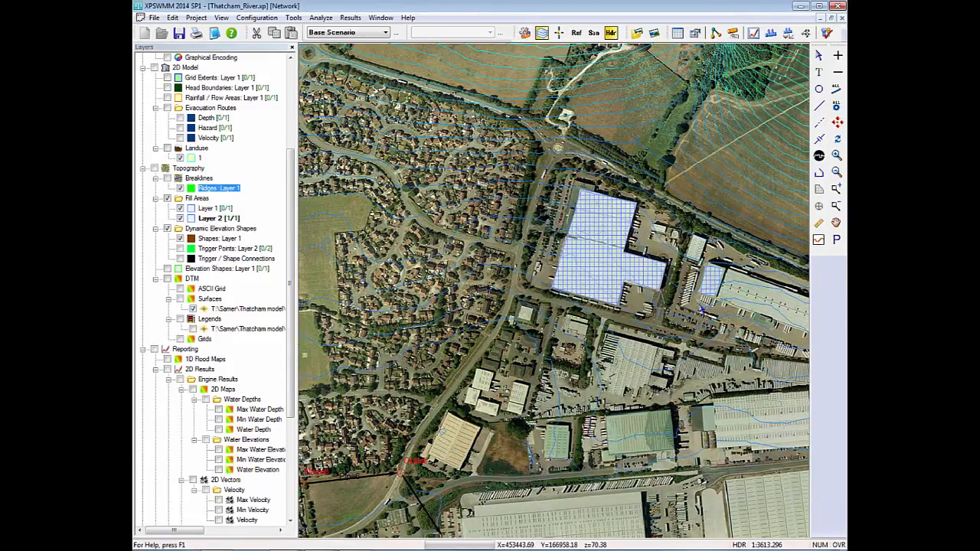
pyautogui.press('Delete')
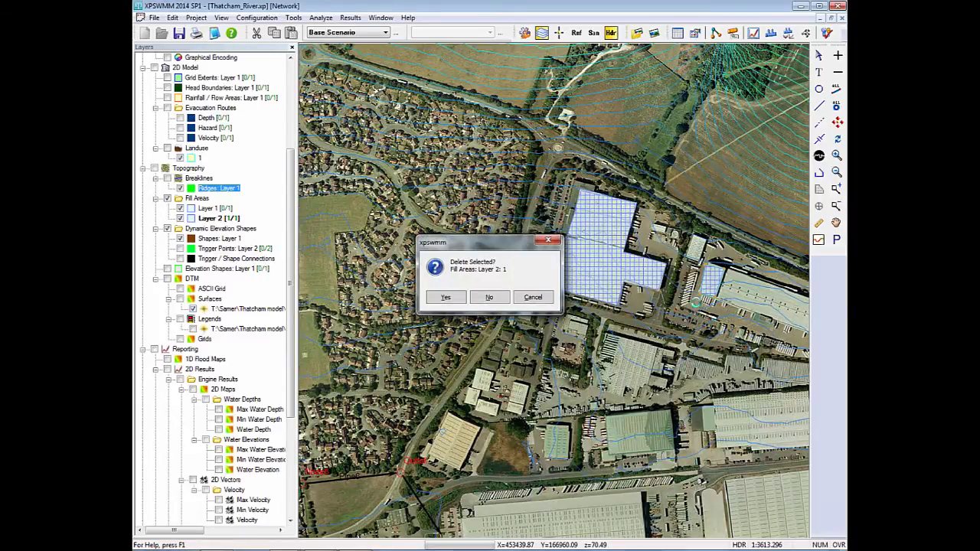
pyautogui.press('Return')
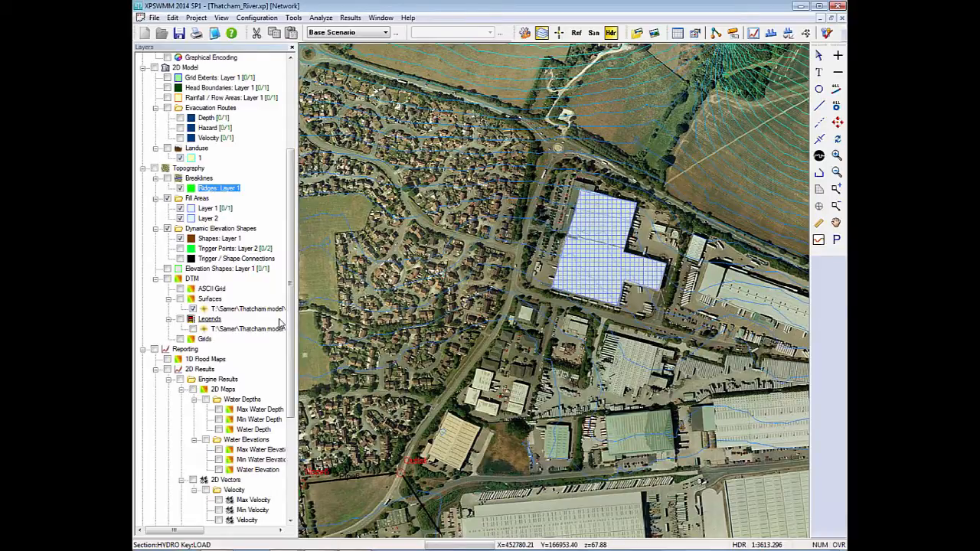
# Trace a four-sided fill area on Layer 2 over the western end of the long building east of the gridded fill area.
pyautogui.click(208, 218)
pyautogui.click(819, 190)
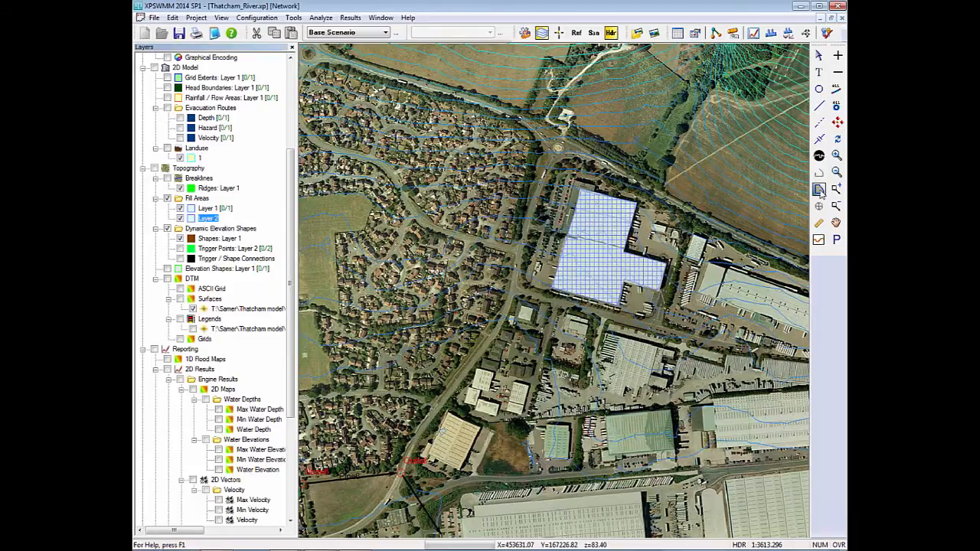
pyautogui.click(706, 262)
pyautogui.click(696, 291)
pyautogui.click(719, 298)
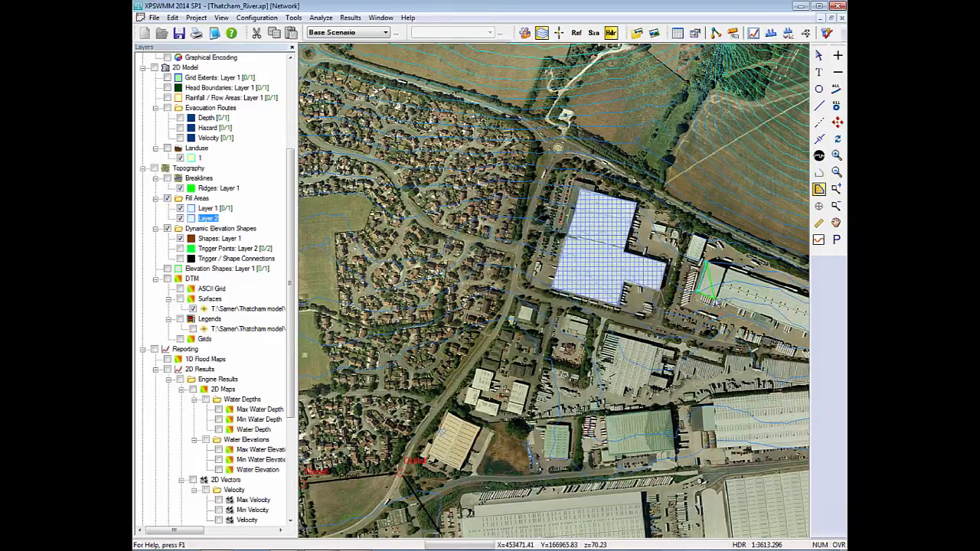
pyautogui.doubleClick(728, 269)
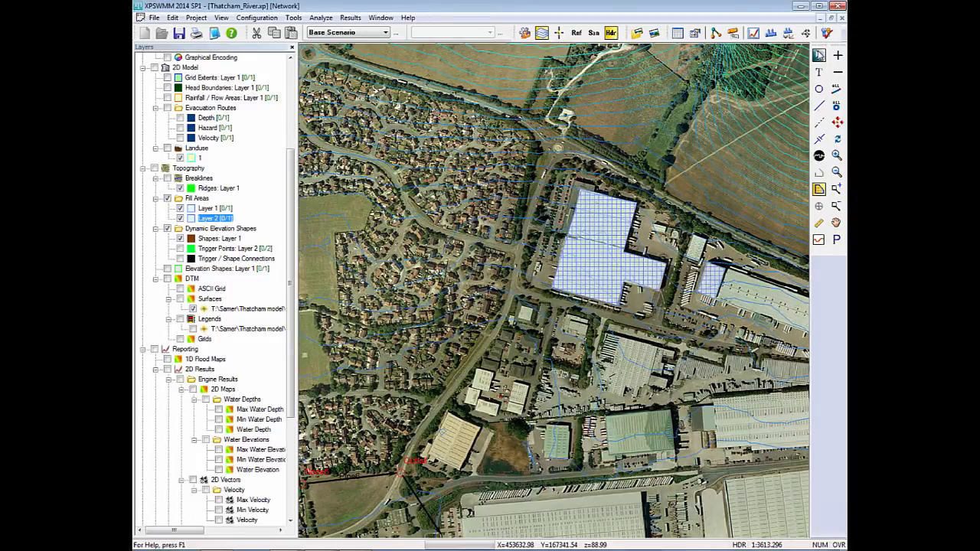
pyautogui.scroll(1, 742, 315)
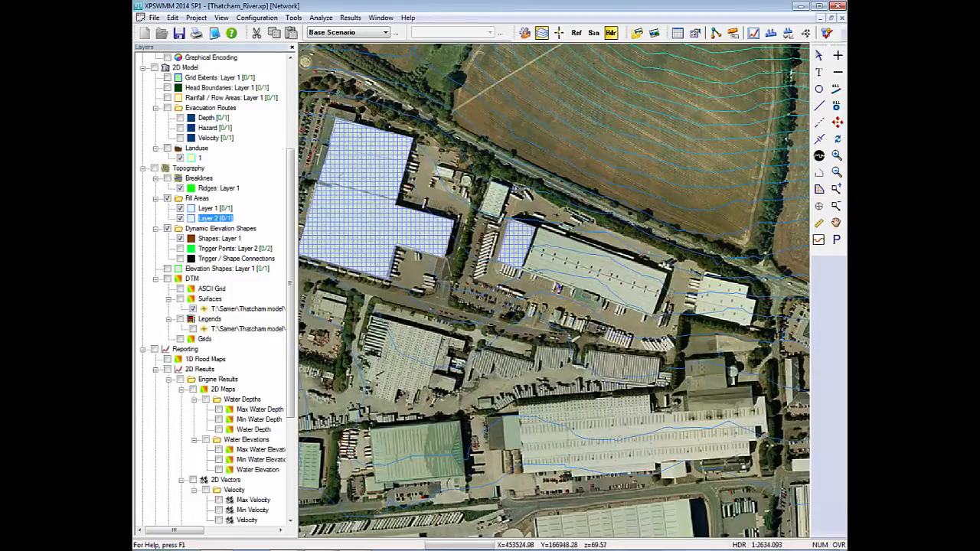
# Add a flow constrictions layer named Layer 1 to the 2D model.
pyautogui.rightClick(184, 168)
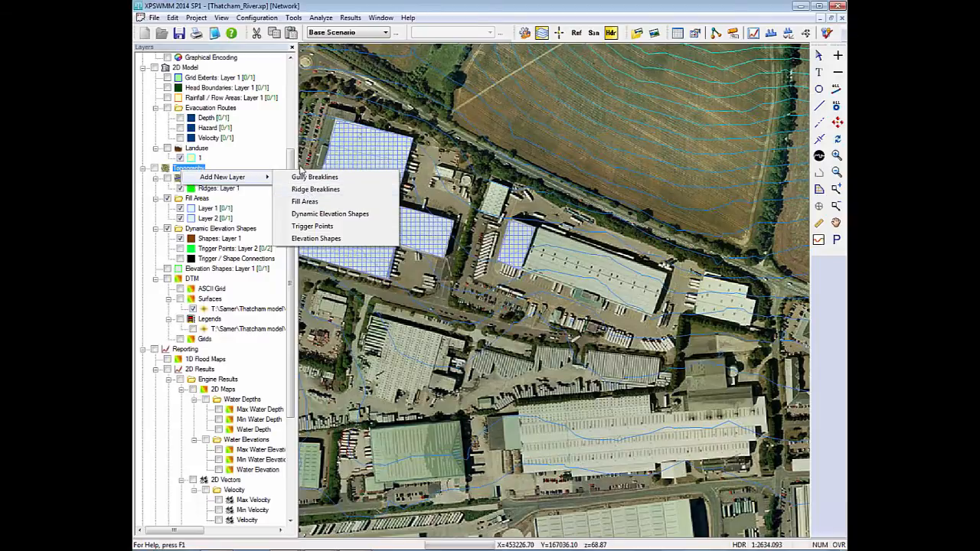
pyautogui.click(291, 159)
pyautogui.scroll(3, 291, 159)
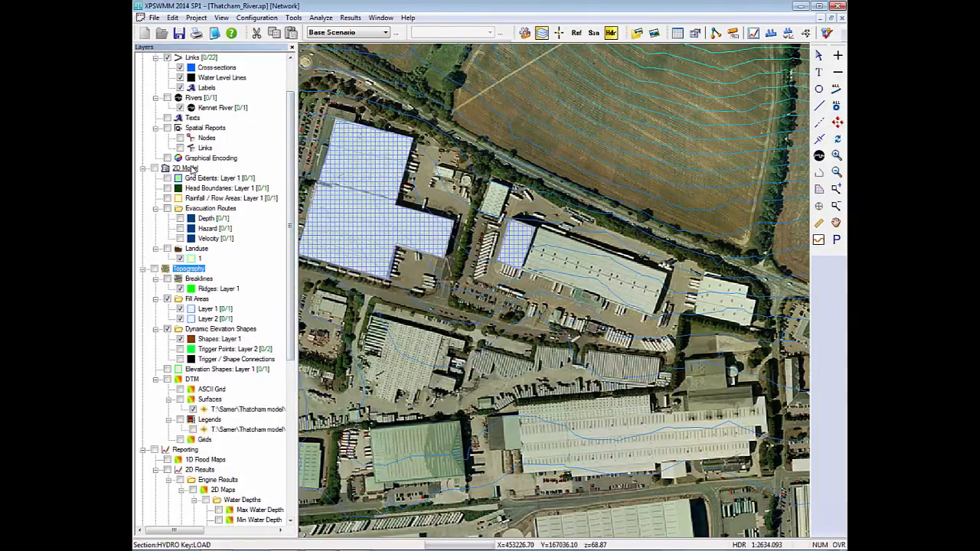
pyautogui.rightClick(191, 169)
pyautogui.moveTo(245, 189)
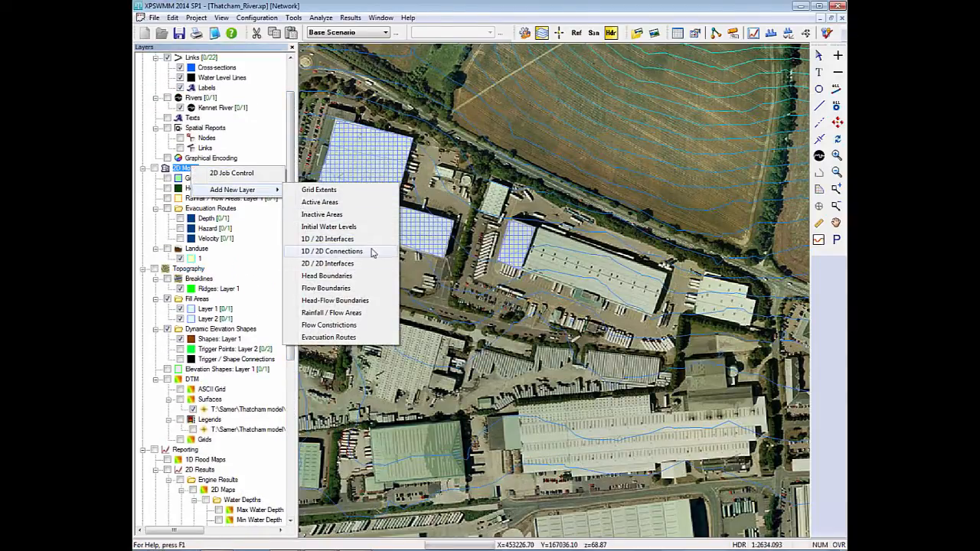
pyautogui.click(375, 327)
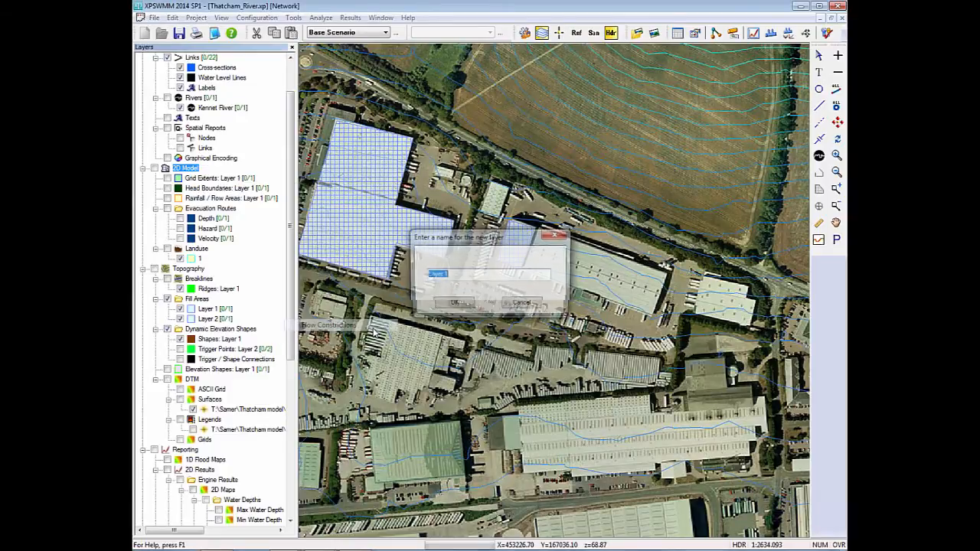
pyautogui.click(467, 306)
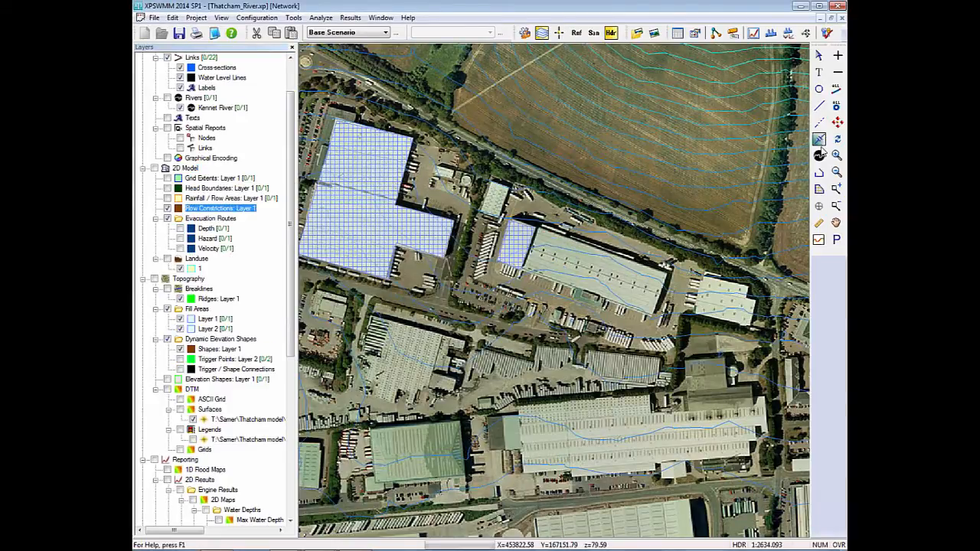
# Trace a closed flow constriction polygon around the small Layer 2 fill area at the long building's western end.
pyautogui.click(819, 190)
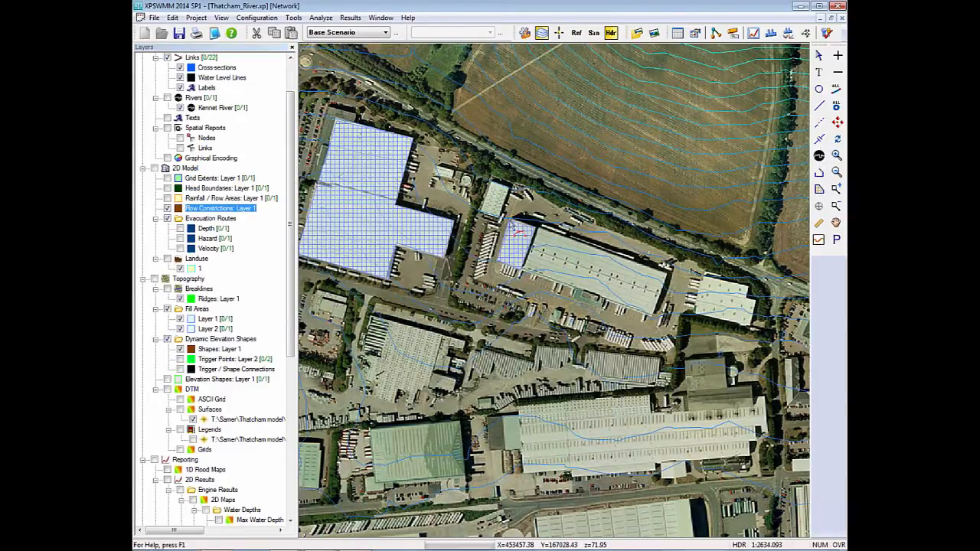
pyautogui.click(498, 261)
pyautogui.click(522, 271)
pyautogui.click(535, 229)
pyautogui.doubleClick(510, 220)
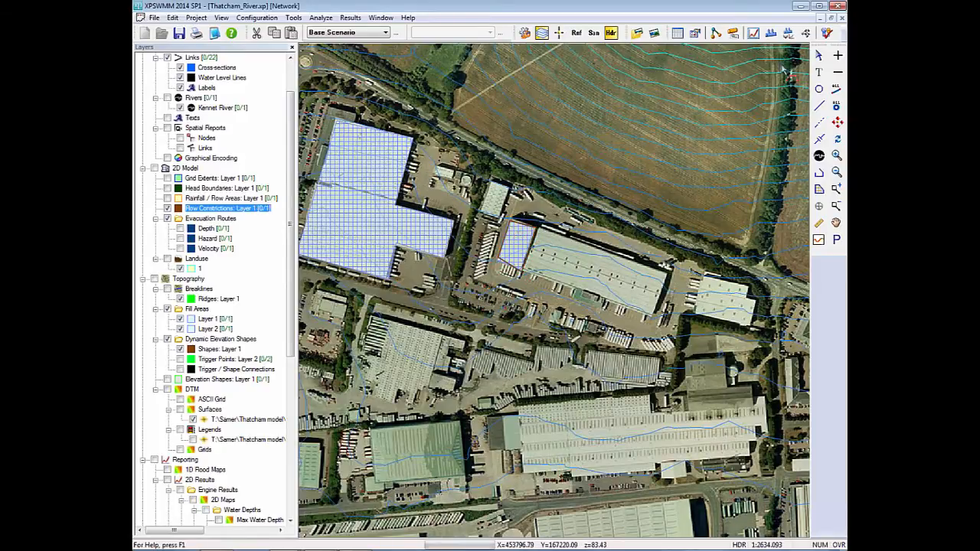
# Open the data of the new flow constriction polygon and preview its layered structure in 3D.
pyautogui.click(818, 56)
pyautogui.click(517, 237)
pyautogui.rightClick(517, 238)
pyautogui.click(527, 232)
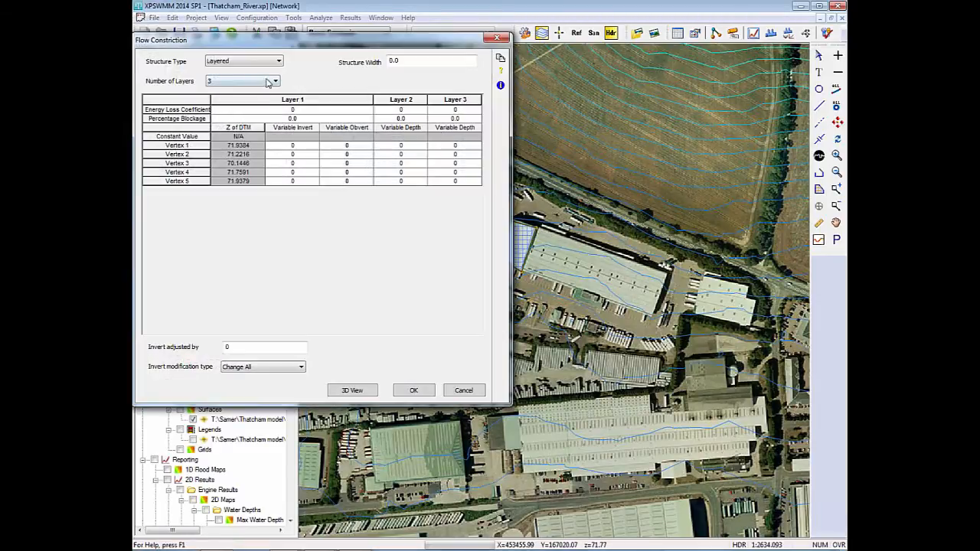
pyautogui.click(372, 390)
pyautogui.moveTo(313, 68); pyautogui.dragTo(396, 212)
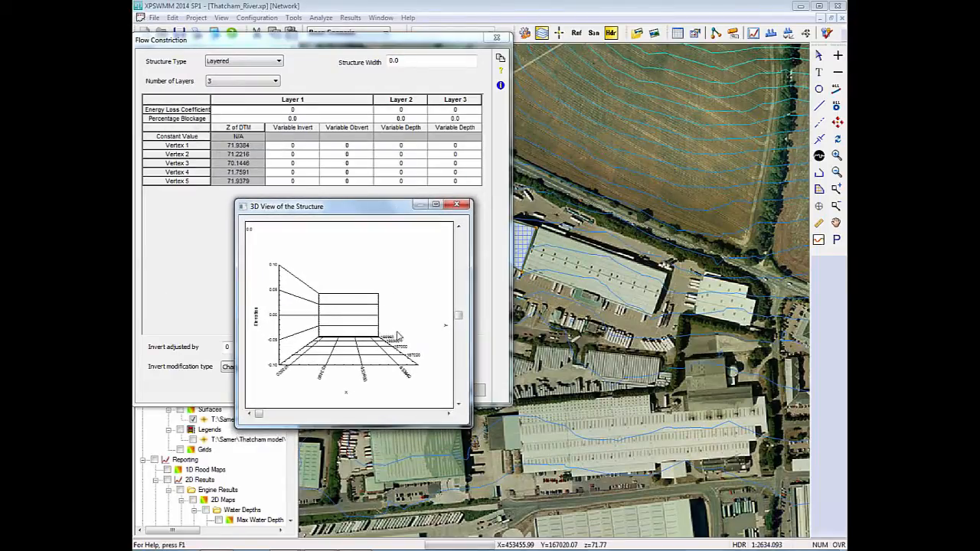
pyautogui.click(456, 205)
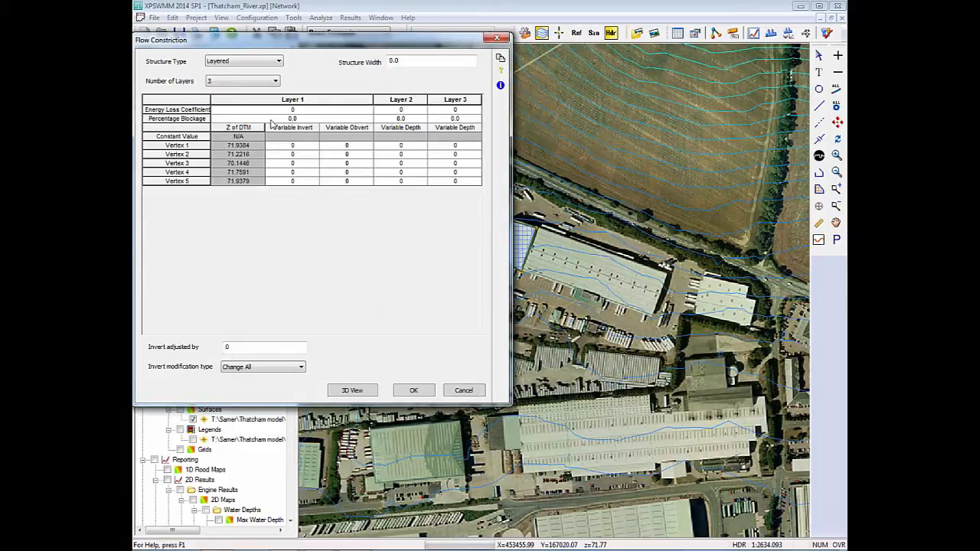
# Set the Layer 1 percentage blockage of the flow constriction to 100 and preview the structure in 3D.
pyautogui.write('1')
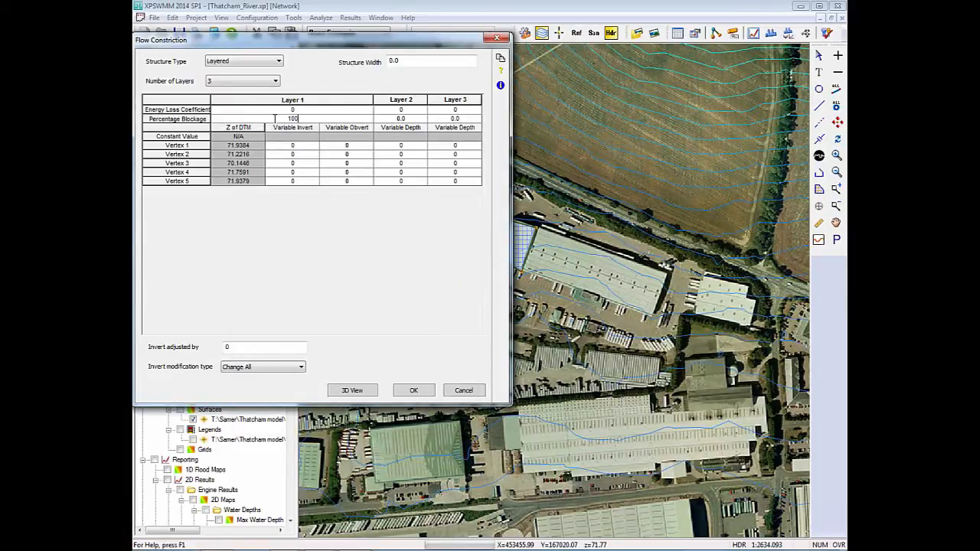
pyautogui.click(170, 112)
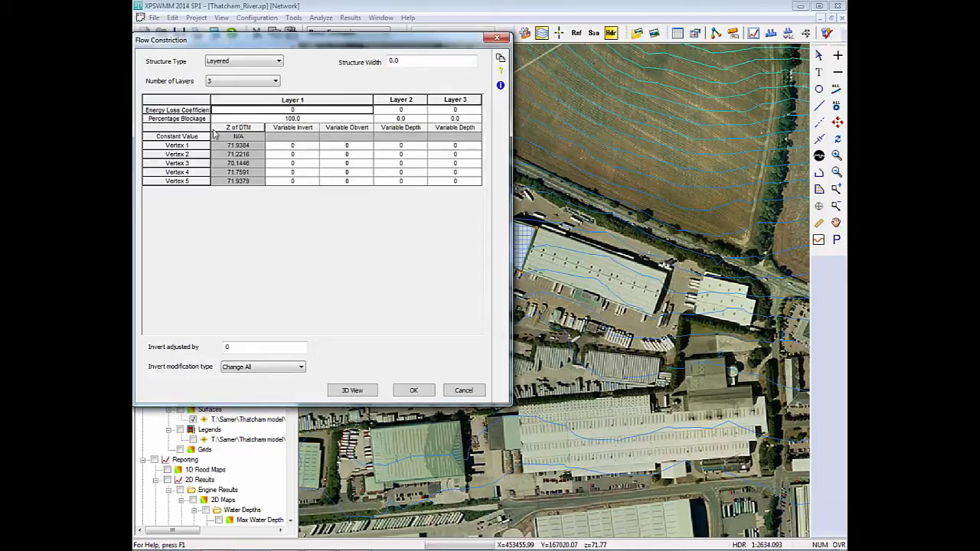
pyautogui.click(353, 392)
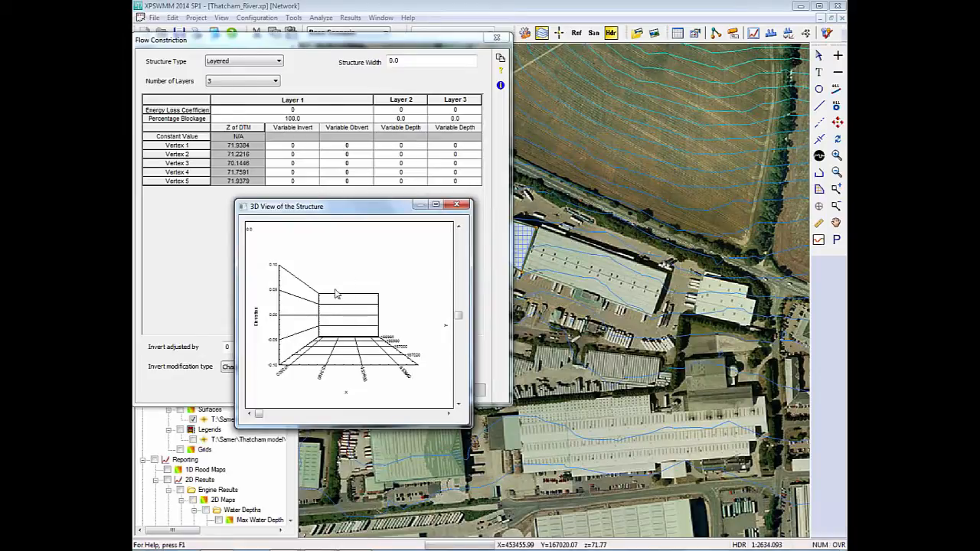
pyautogui.click(456, 208)
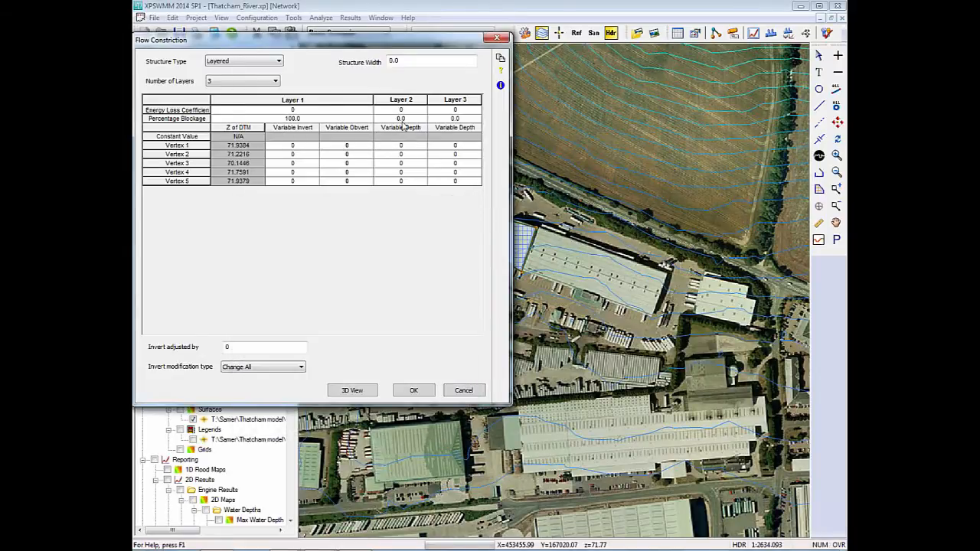
# Set the Layer 2 percentage blockage of the flow constriction to 85 and preview the structure in 3D.
pyautogui.doubleClick(408, 119)
pyautogui.write('85')
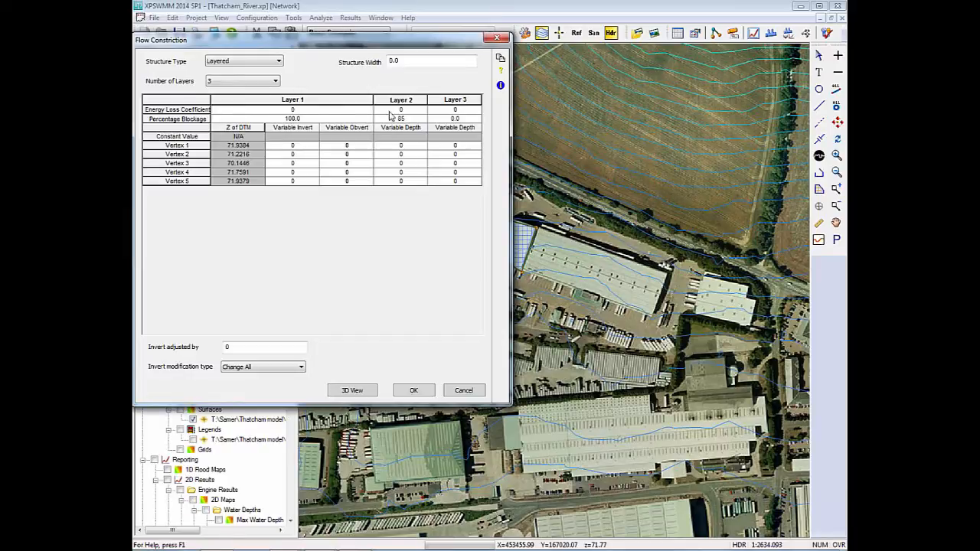
pyautogui.click(469, 120)
pyautogui.click(352, 391)
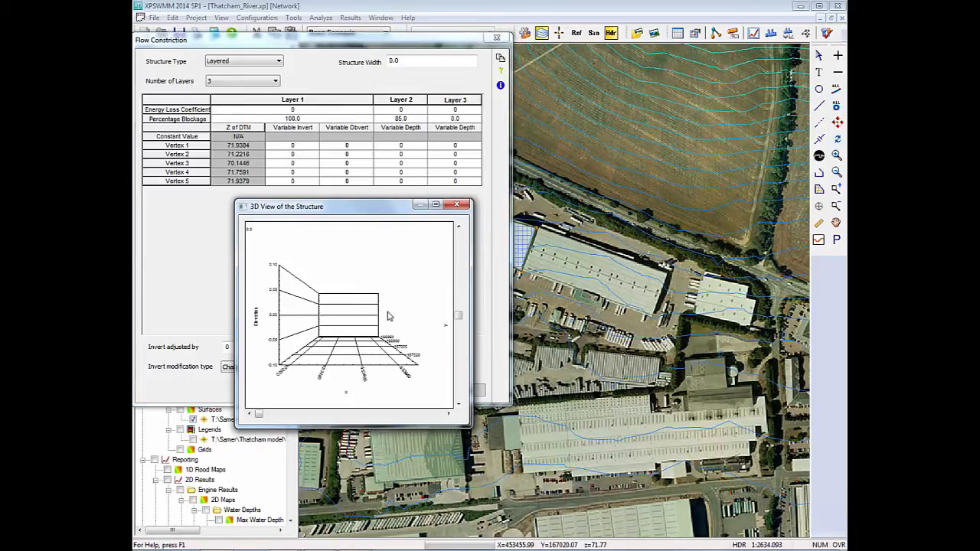
pyautogui.click(456, 204)
# Enter a percentage blockage of 0 for Layer 3, then discard the flow constriction data changes.
pyautogui.click(462, 119)
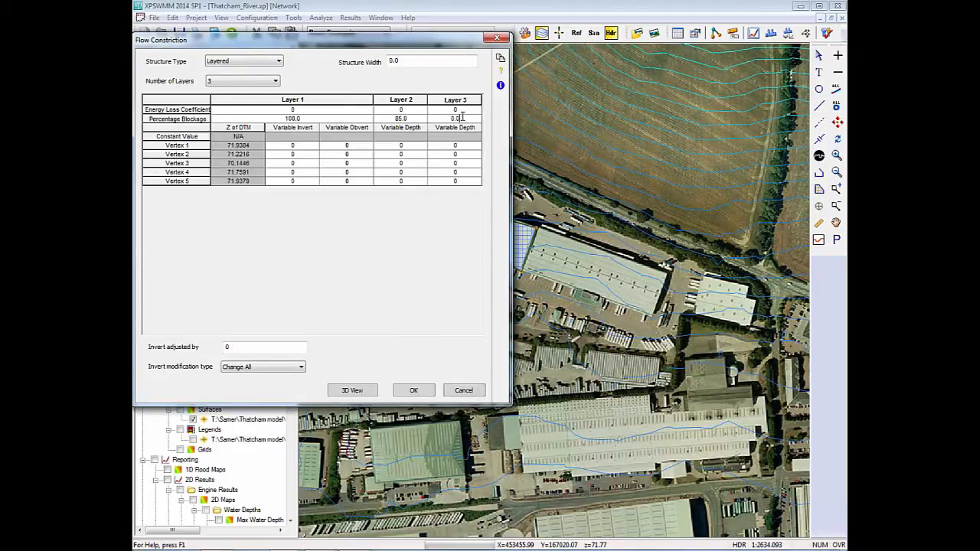
pyautogui.moveTo(463, 117); pyautogui.dragTo(443, 119)
pyautogui.write('0')
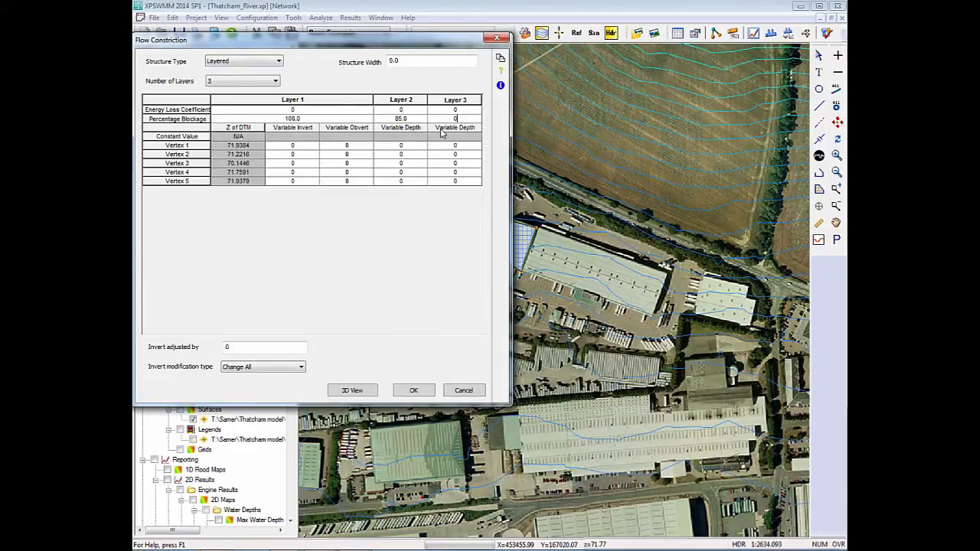
pyautogui.click(461, 110)
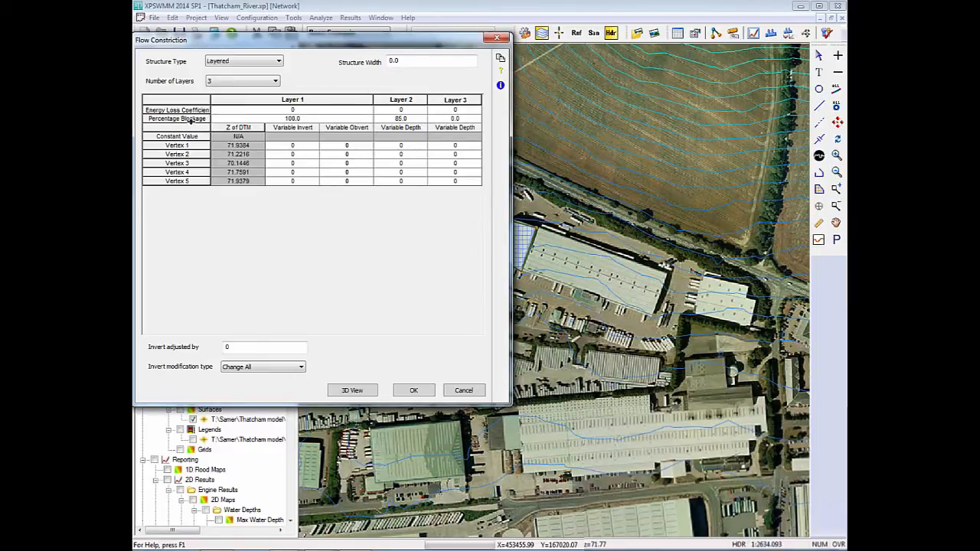
pyautogui.click(463, 391)
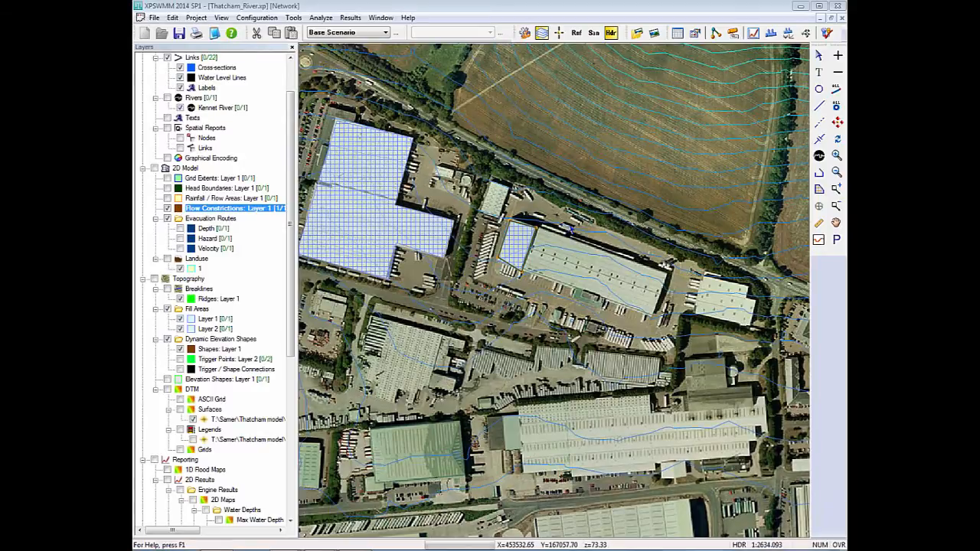
# Delete the flow constriction polygon together with the small Layer 2 fill area beneath it.
pyautogui.click(536, 247)
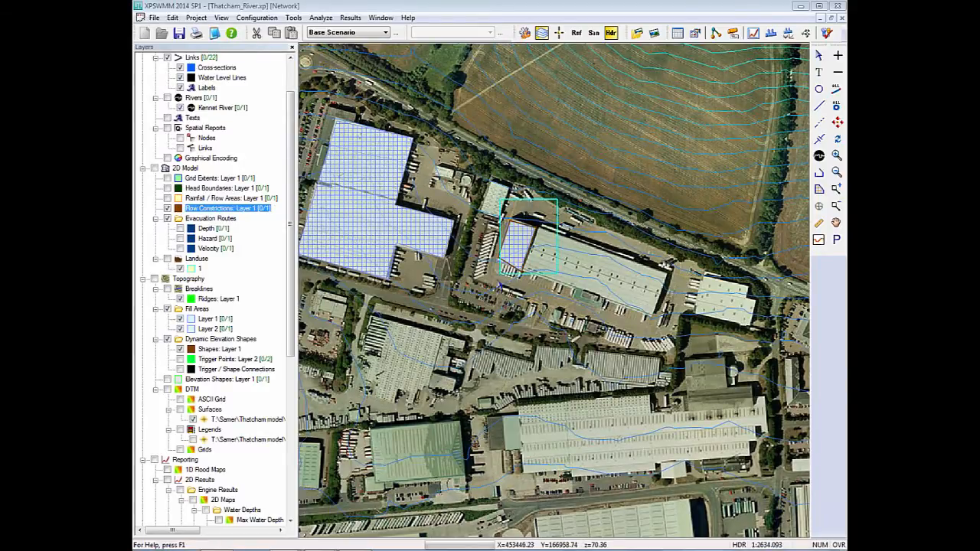
pyautogui.press('Delete')
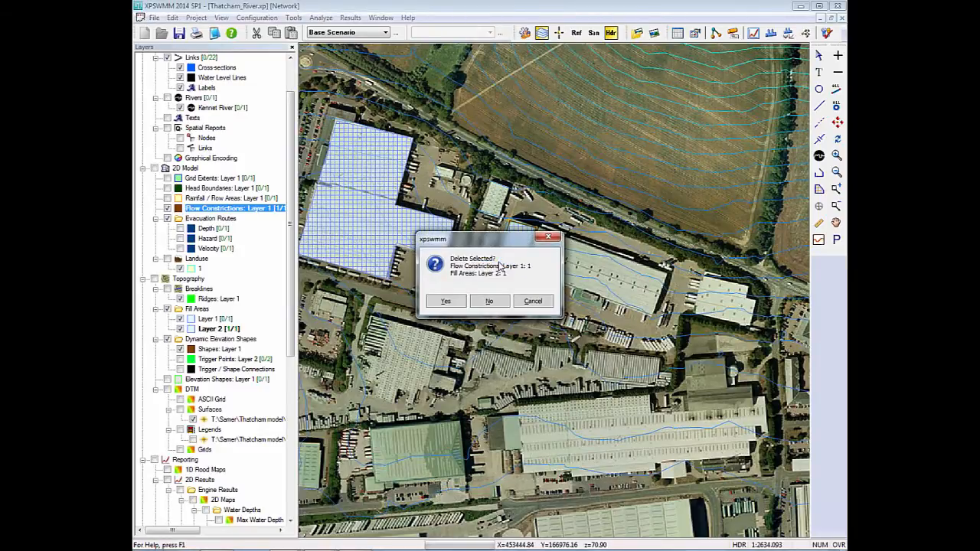
pyautogui.press('Return')
pyautogui.moveTo(535, 232); pyautogui.dragTo(584, 215)
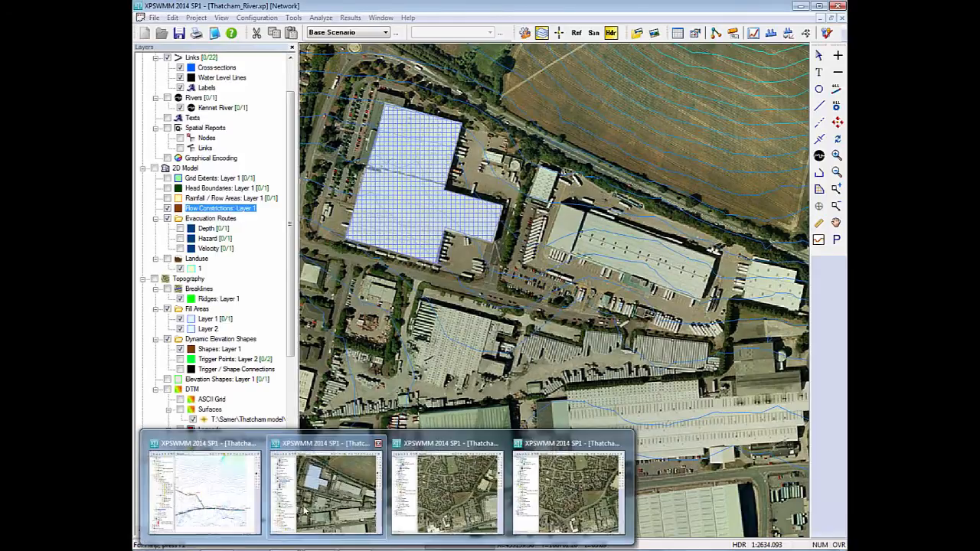
# Switch to the XPSWMM window with the node and link network and display its background images around the industrial area.
pyautogui.click(204, 475)
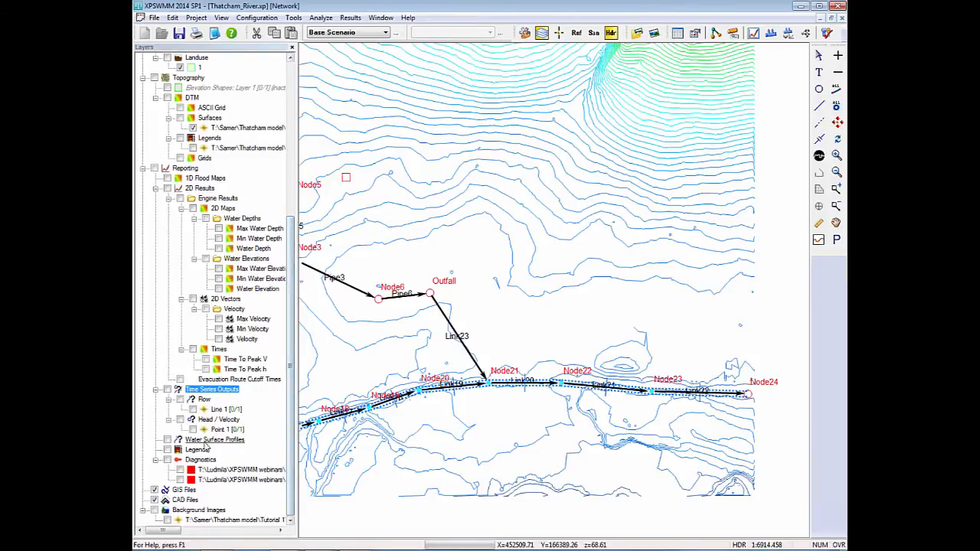
pyautogui.click(154, 510)
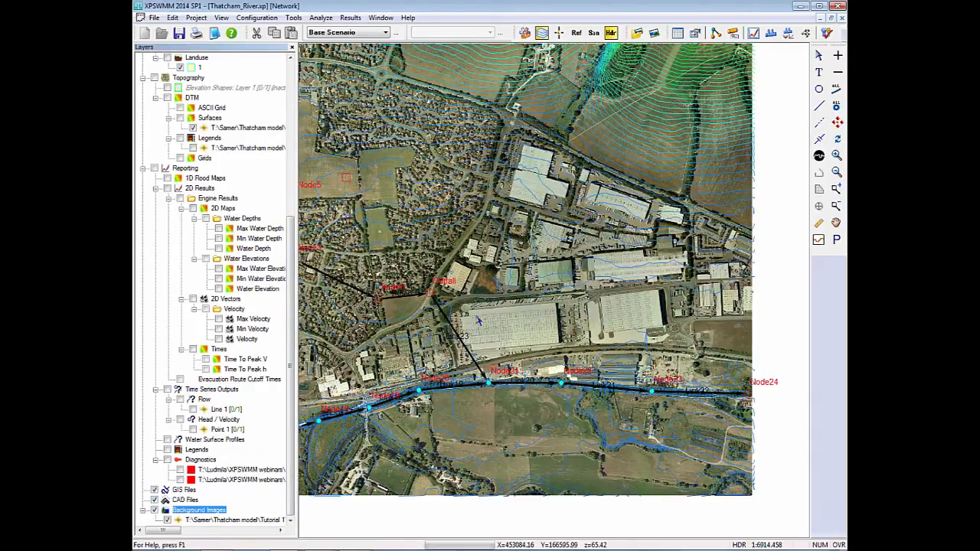
pyautogui.scroll(3, 554, 298)
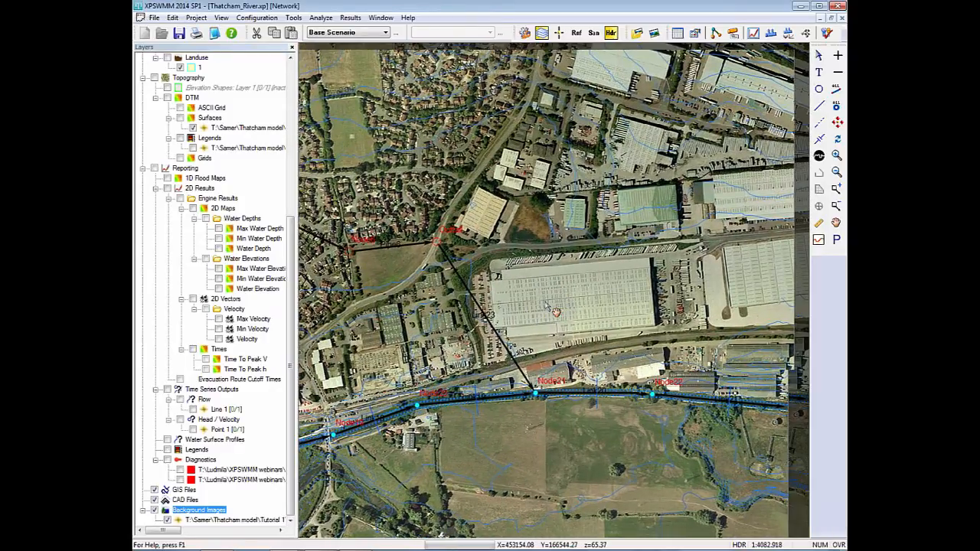
pyautogui.moveTo(555, 312); pyautogui.dragTo(516, 320)
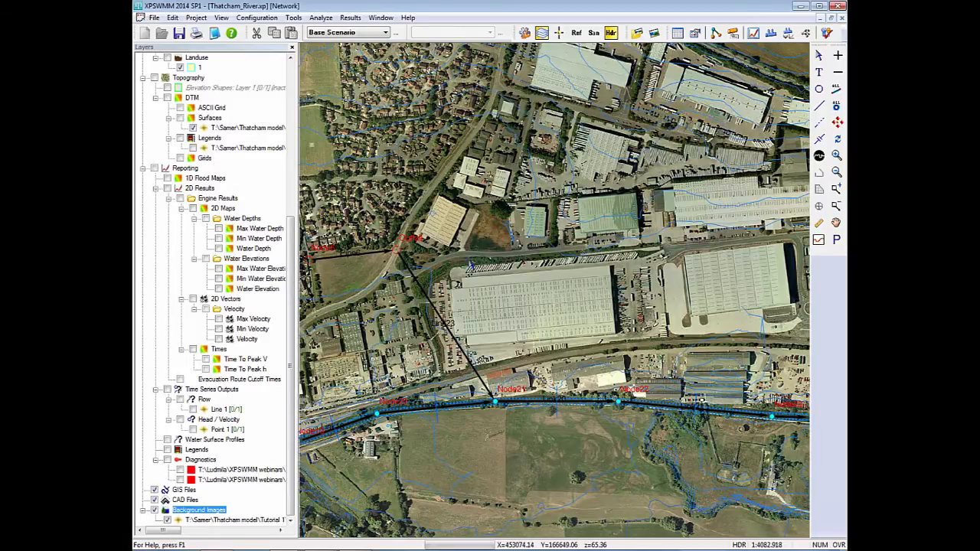
# Examine the layer types that can be added under Topography without adding one.
pyautogui.moveTo(290, 330); pyautogui.dragTo(290, 253)
pyautogui.rightClick(196, 221)
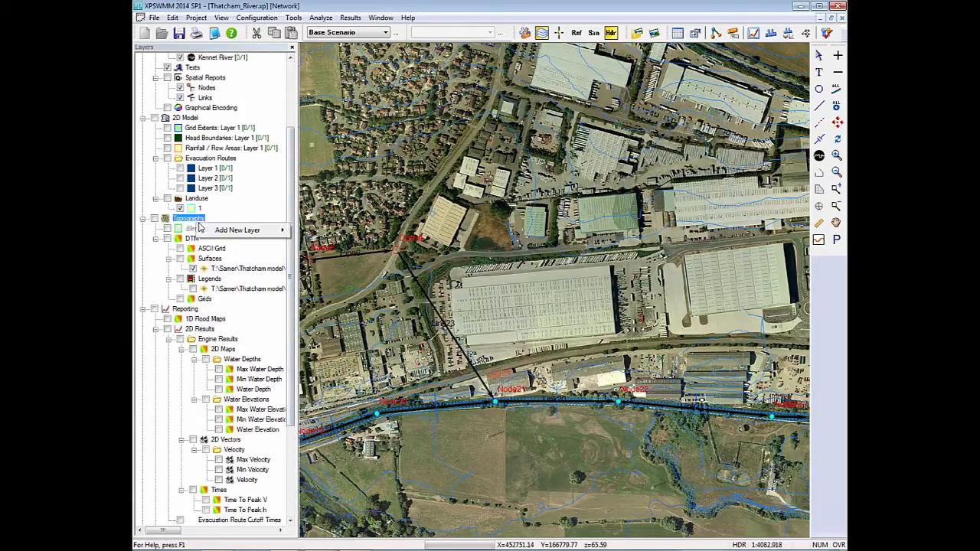
pyautogui.moveTo(220, 235)
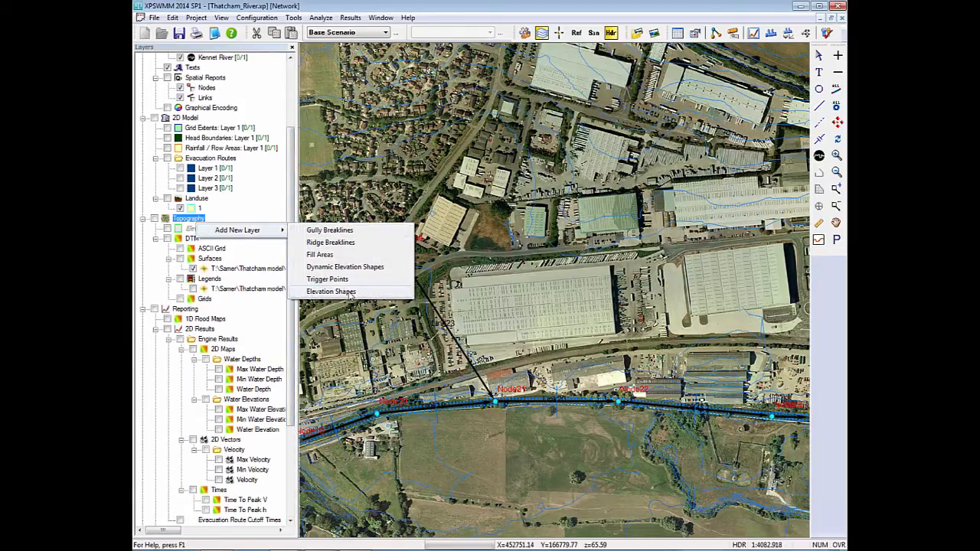
pyautogui.click(366, 189)
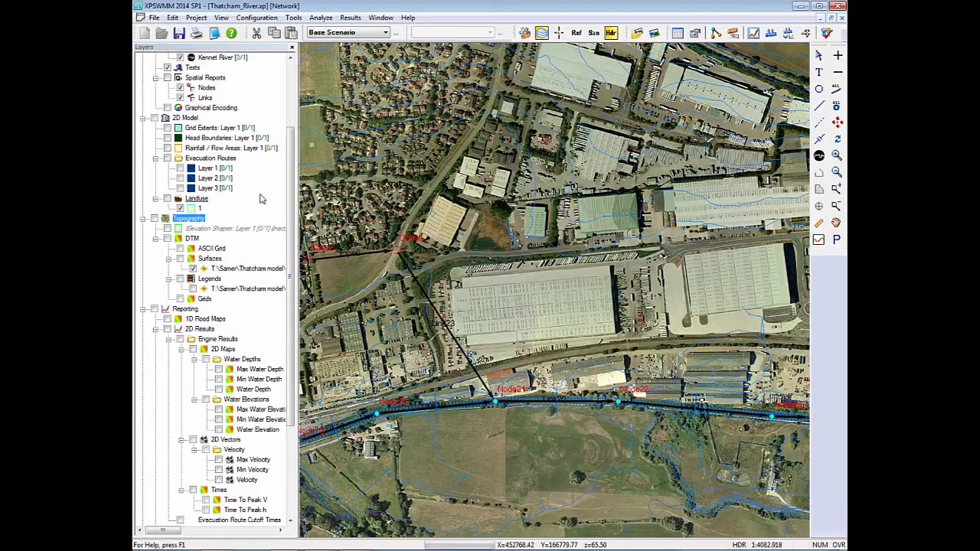
# Show the inactive Elevation Shapes Layer 1 outline around the large warehouse briefly, then hide it.
pyautogui.click(221, 228)
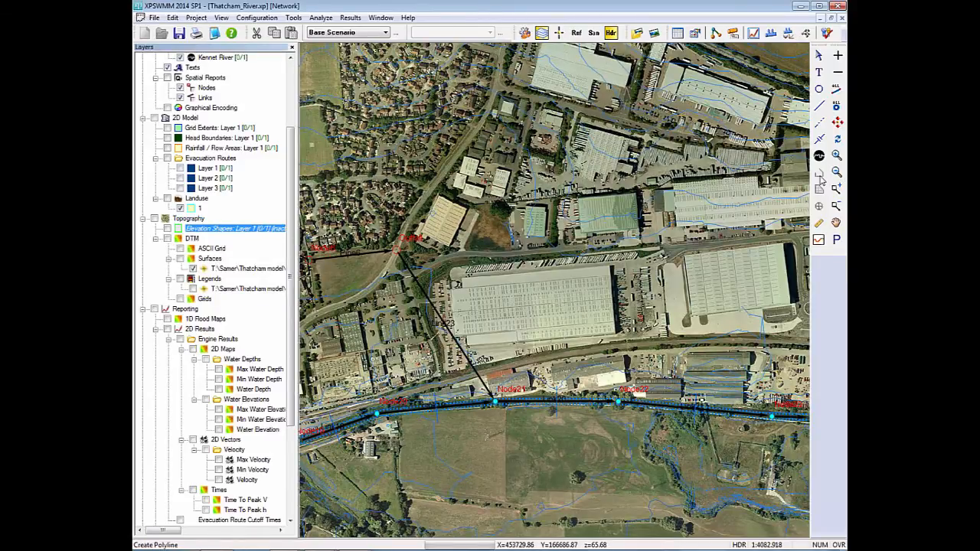
pyautogui.click(167, 229)
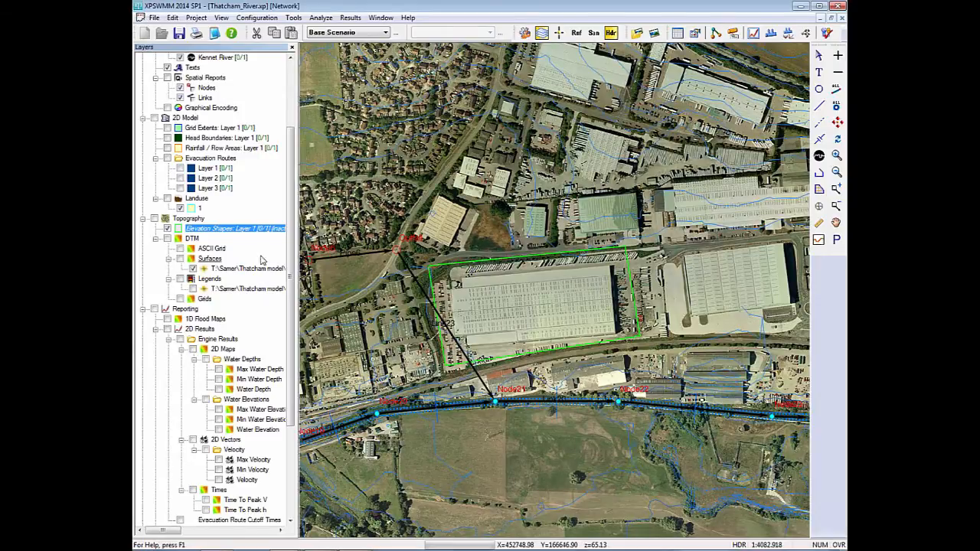
pyautogui.click(168, 229)
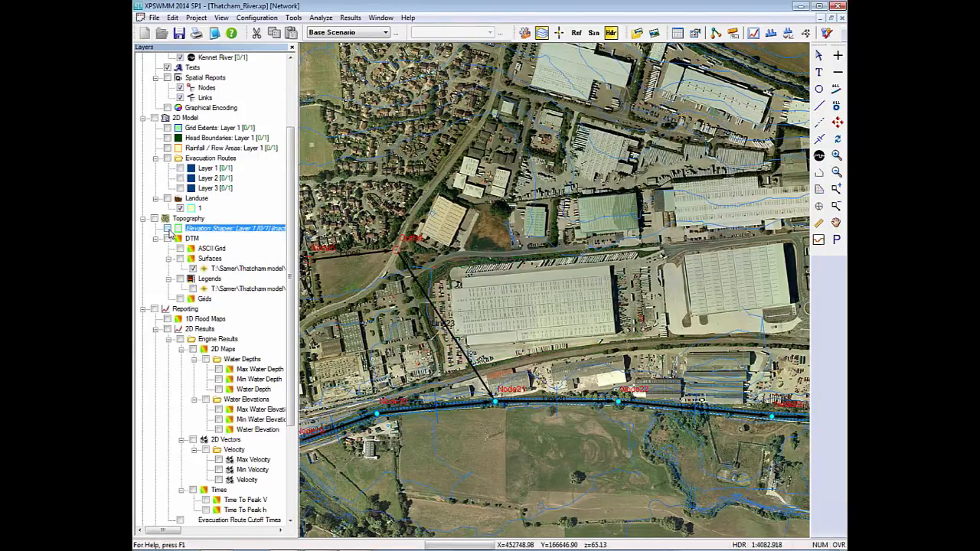
# Switch to the elevation shape scenario and inspect the warehouse polyline's breakline, line type and elevation settings without changing them.
pyautogui.click(349, 32)
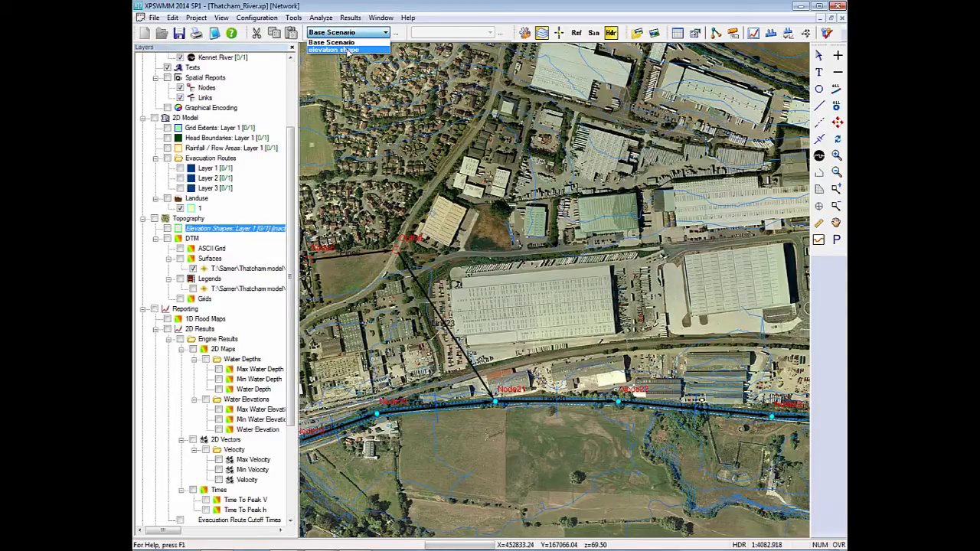
pyautogui.click(348, 50)
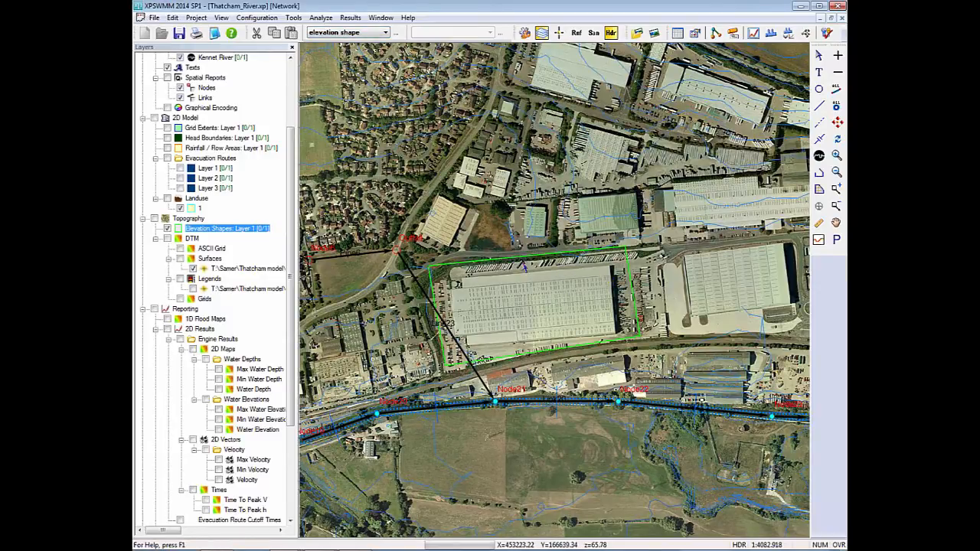
pyautogui.doubleClick(508, 261)
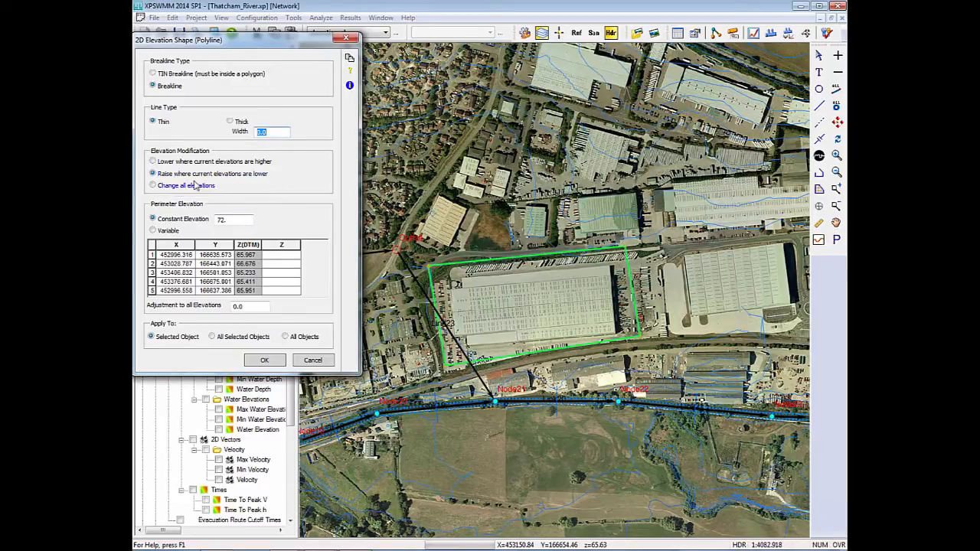
pyautogui.click(239, 218)
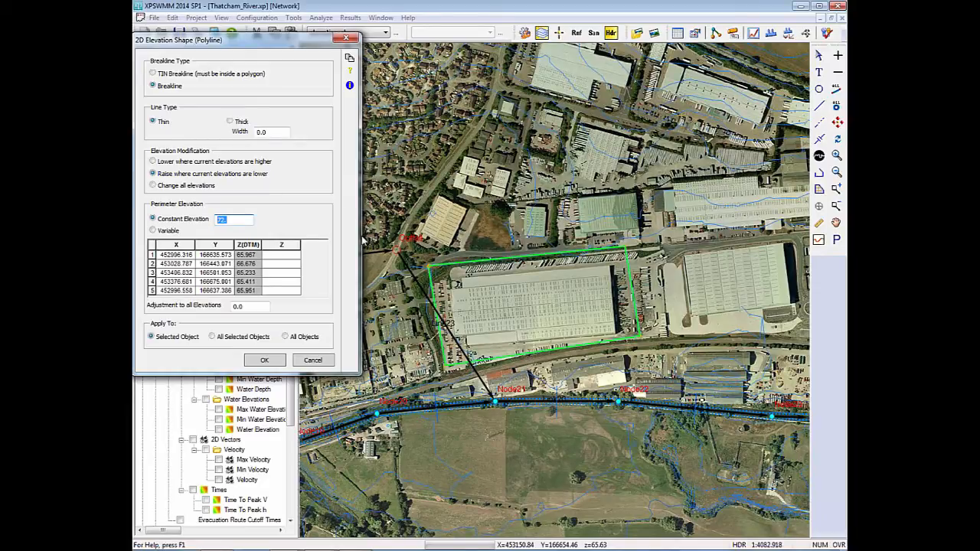
pyautogui.click(314, 360)
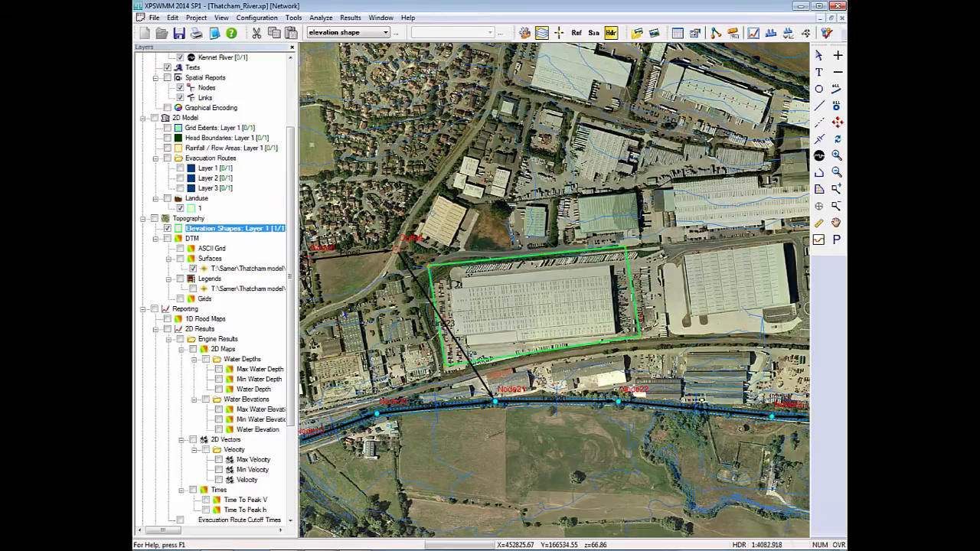
# Return to the Base Scenario and display its Max Water Depth map.
pyautogui.click(343, 34)
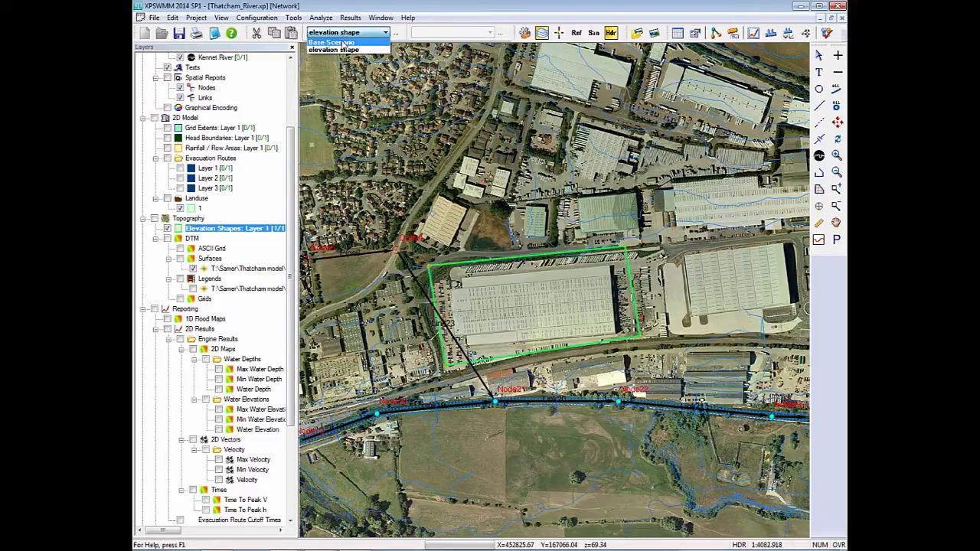
pyautogui.click(342, 44)
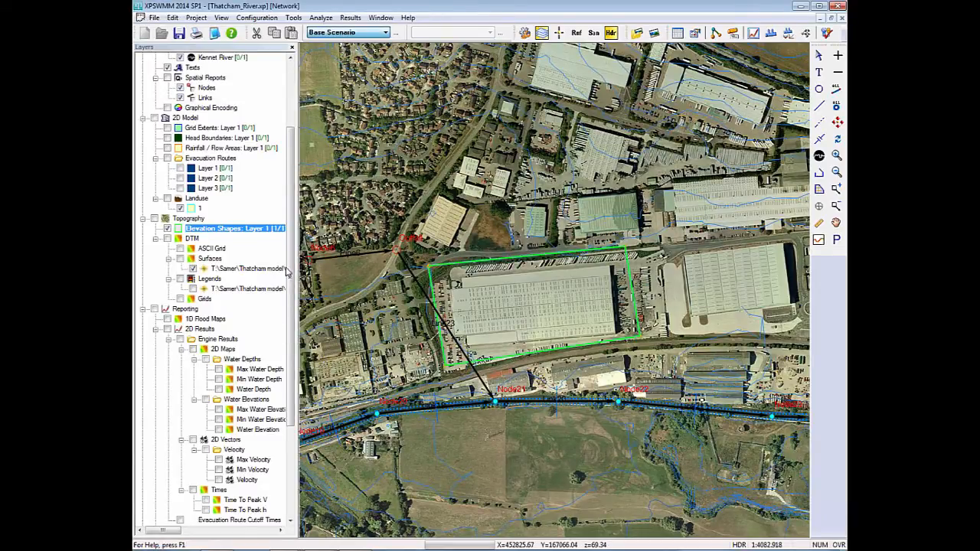
pyautogui.click(219, 370)
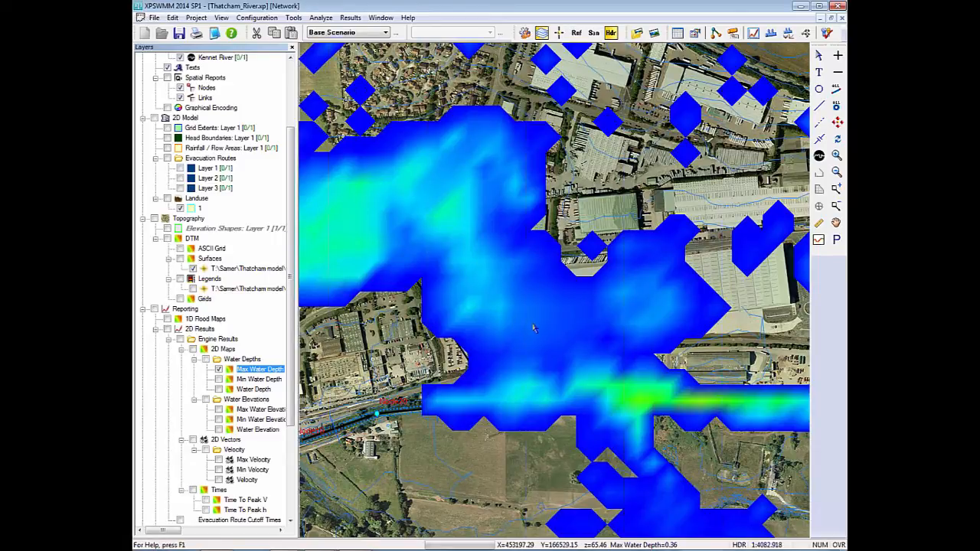
# Compare maximum water depths across the model between the elevation shape scenario and the Base Scenario, finishing on the elevation shape scenario.
pyautogui.click(361, 34)
pyautogui.click(355, 50)
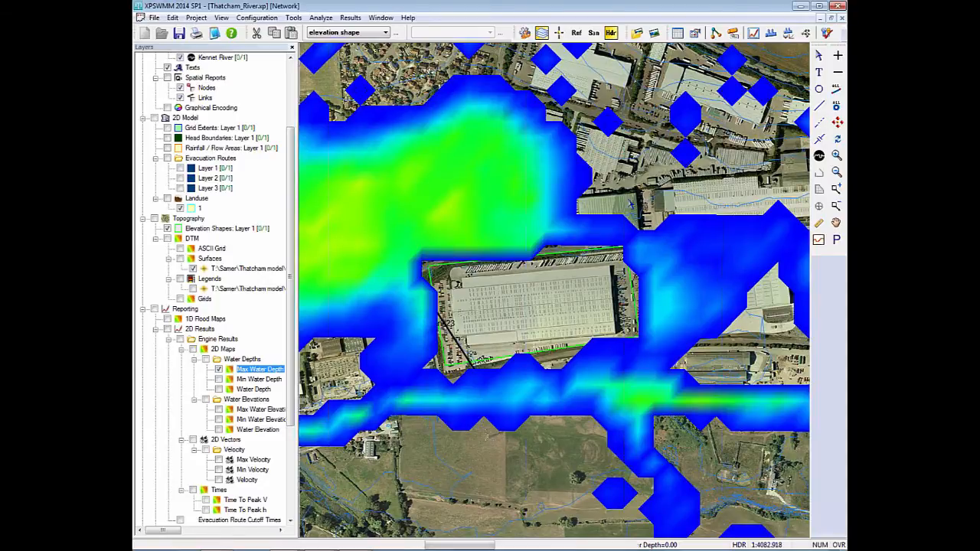
pyautogui.scroll(-2, 553, 290)
pyautogui.scroll(-2, 515, 320)
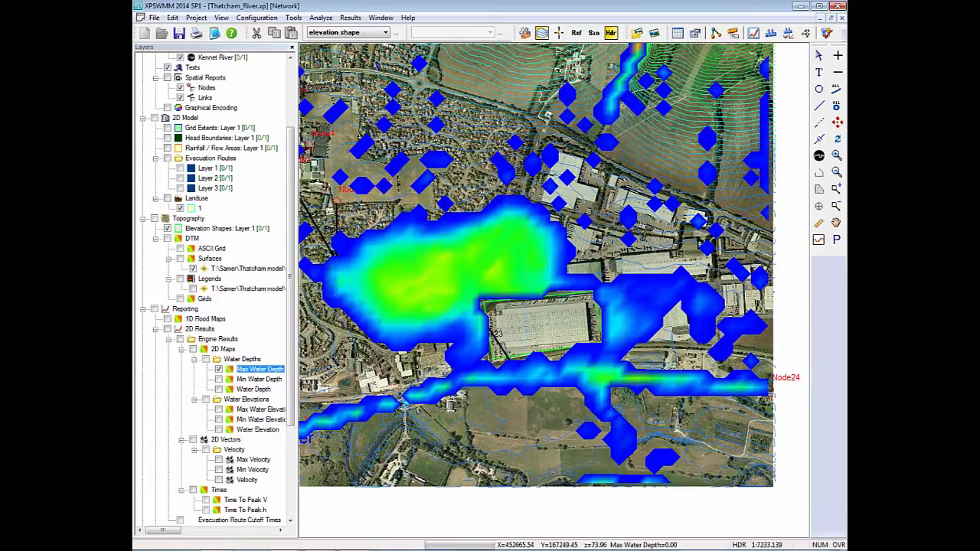
pyautogui.click(374, 33)
pyautogui.click(360, 43)
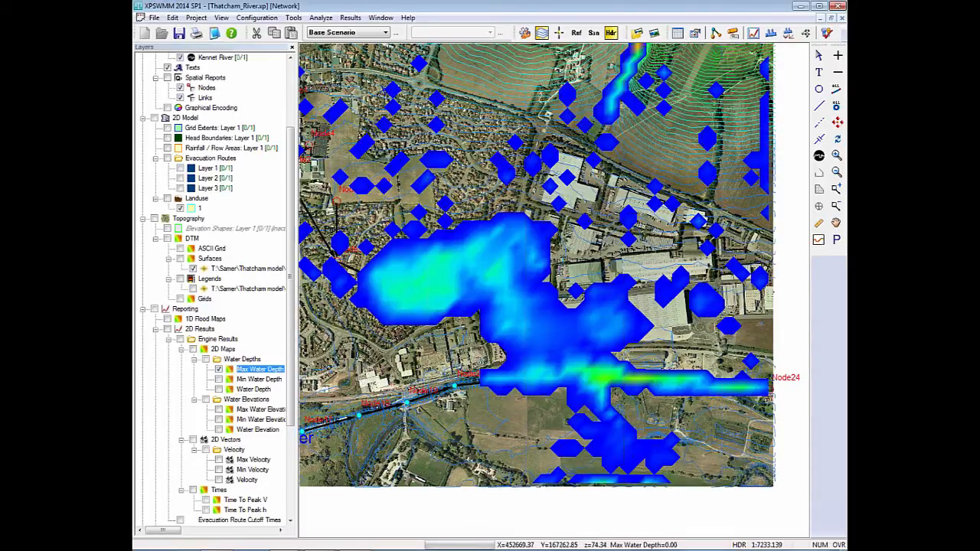
pyautogui.click(371, 32)
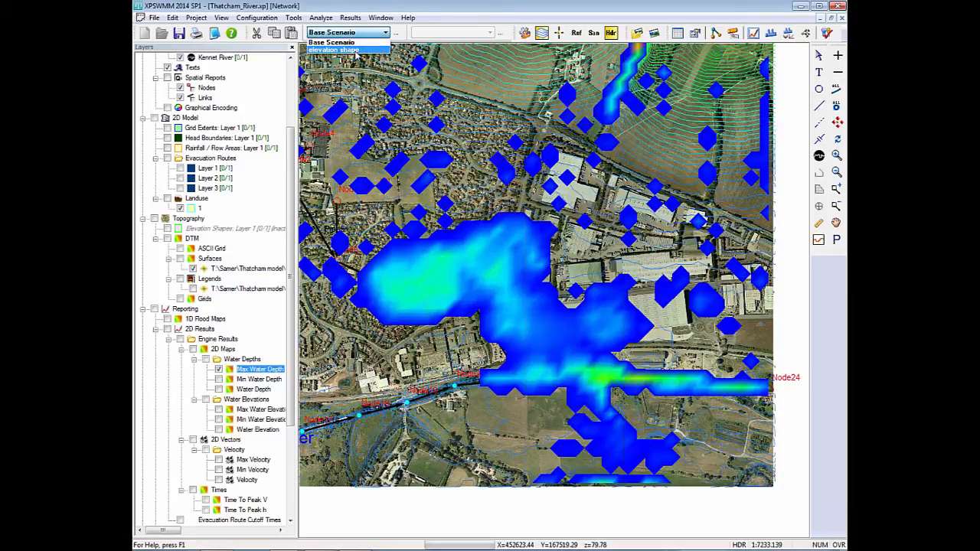
pyautogui.click(356, 51)
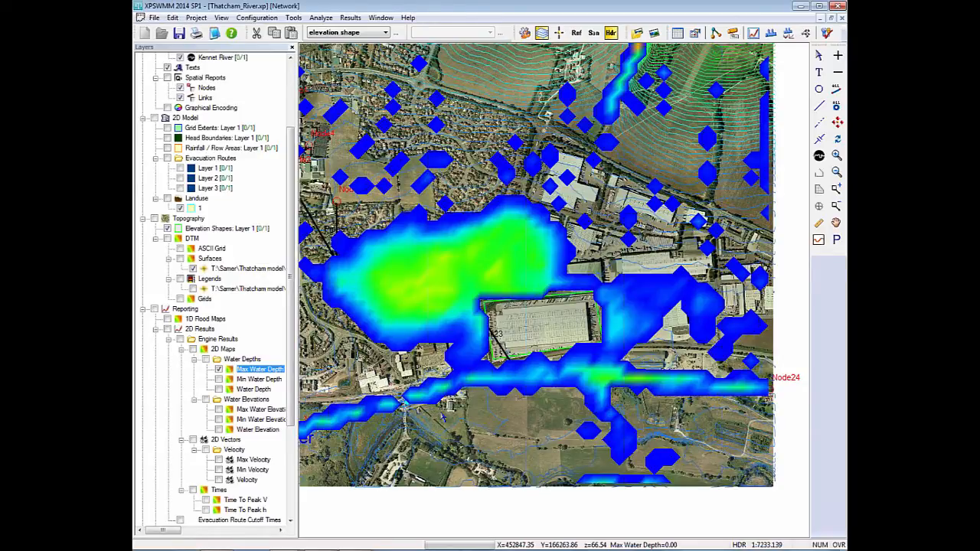
# Add a Dynamic Elevation Shapes layer named Layer 1 to the topography.
pyautogui.moveTo(435, 396); pyautogui.dragTo(532, 370)
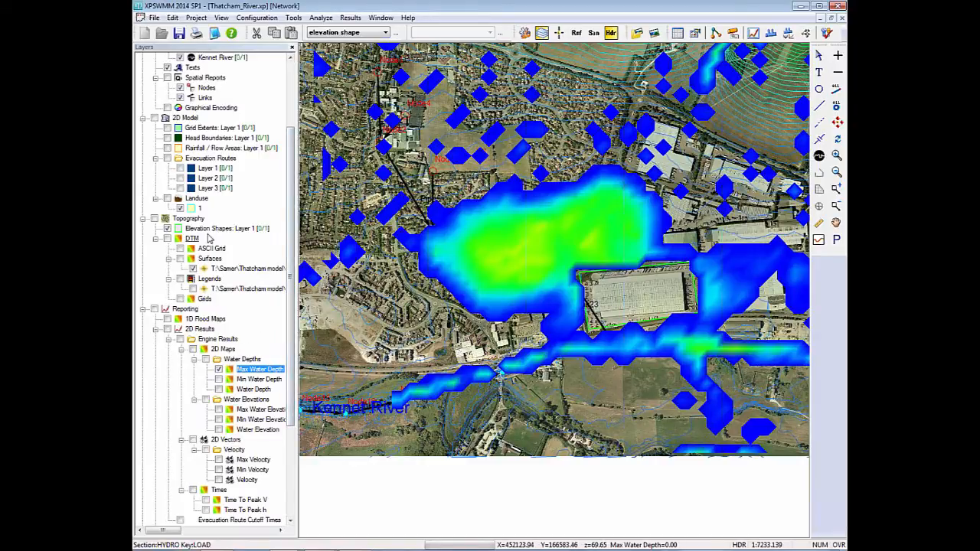
pyautogui.rightClick(190, 220)
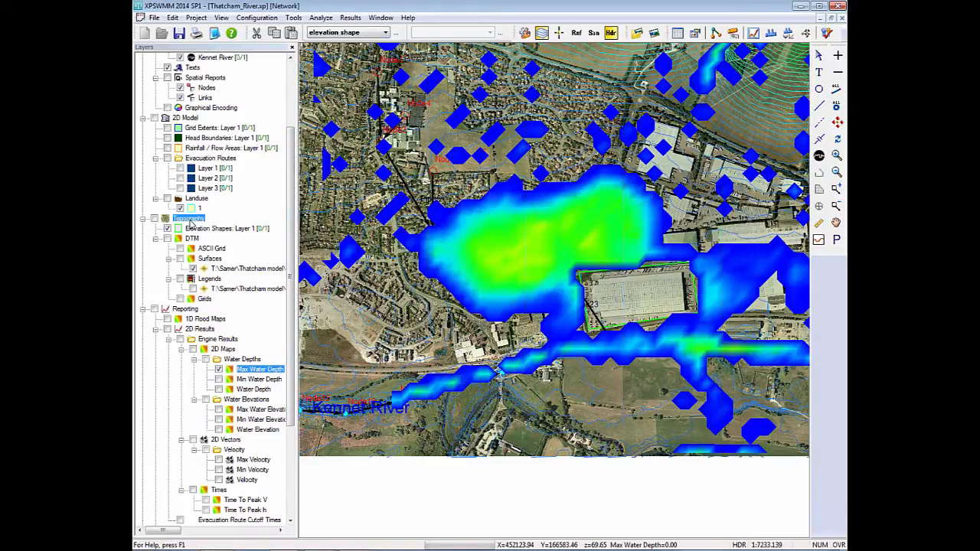
pyautogui.moveTo(235, 229)
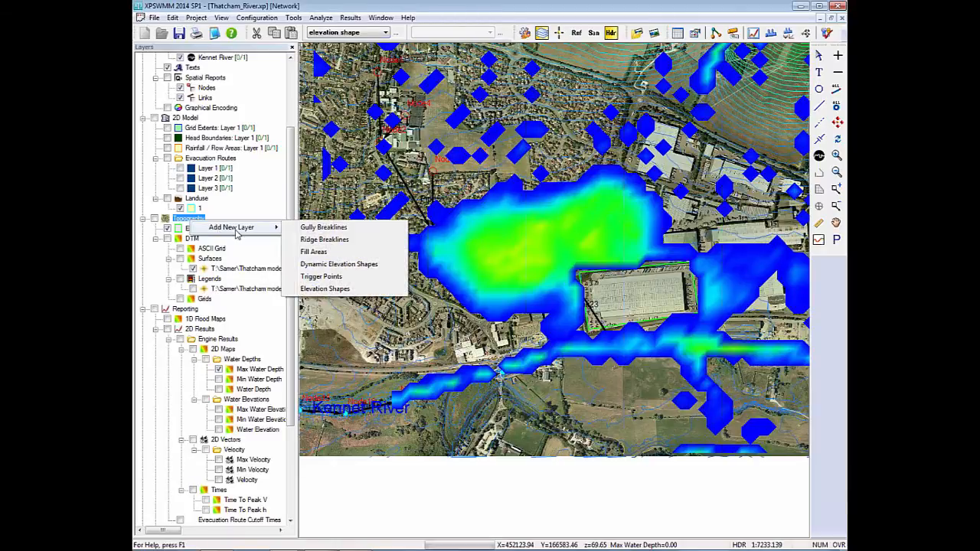
pyautogui.click(335, 268)
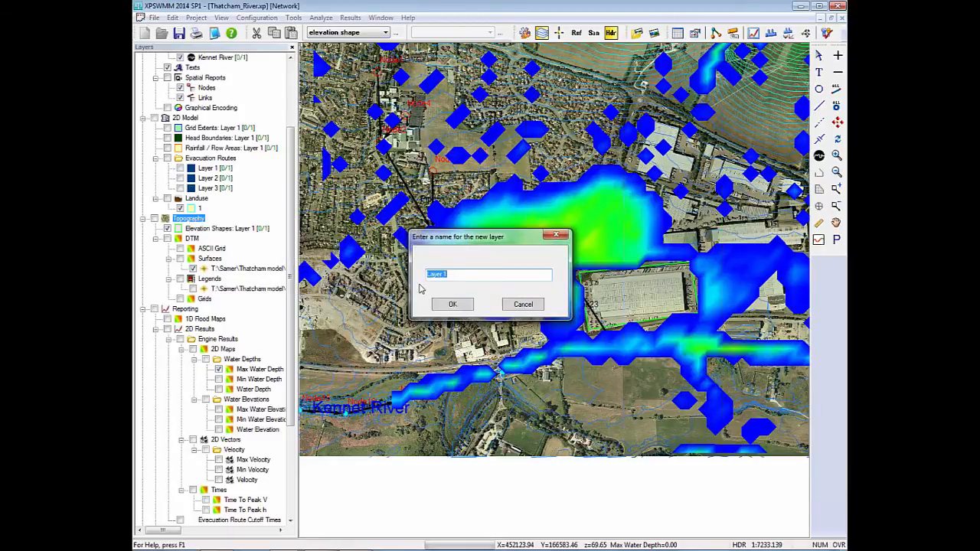
pyautogui.click(454, 306)
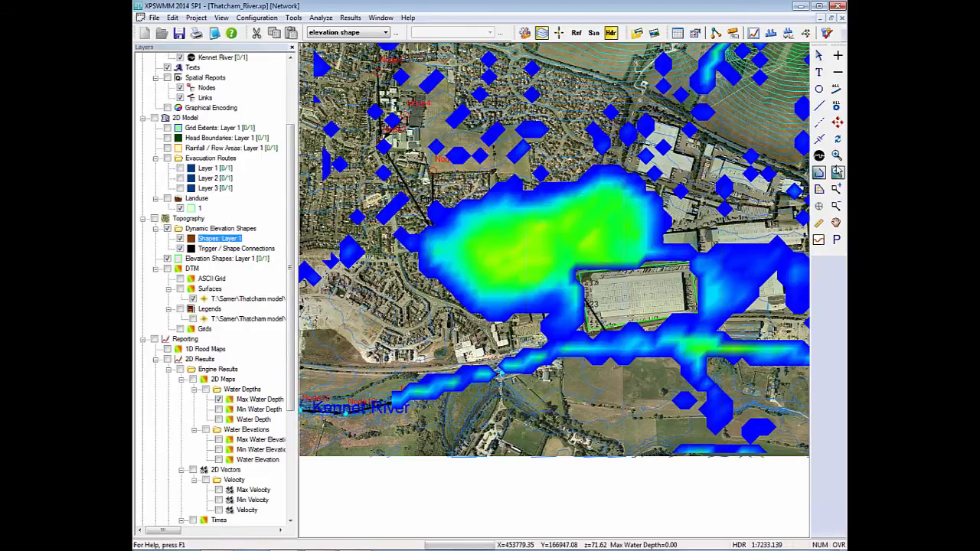
# Draw a dynamic elevation shape polyline along the railway just north of the Kennet River.
pyautogui.click(818, 173)
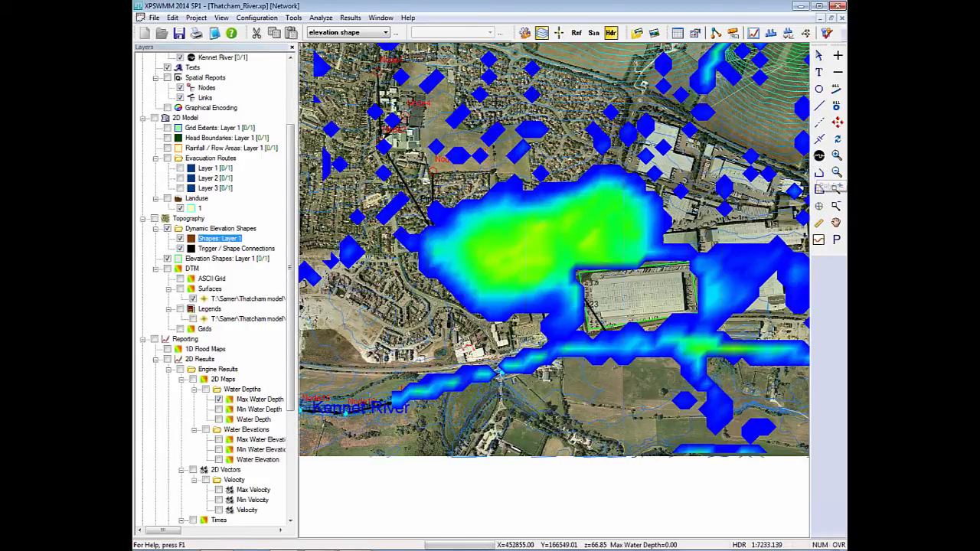
pyautogui.click(348, 370)
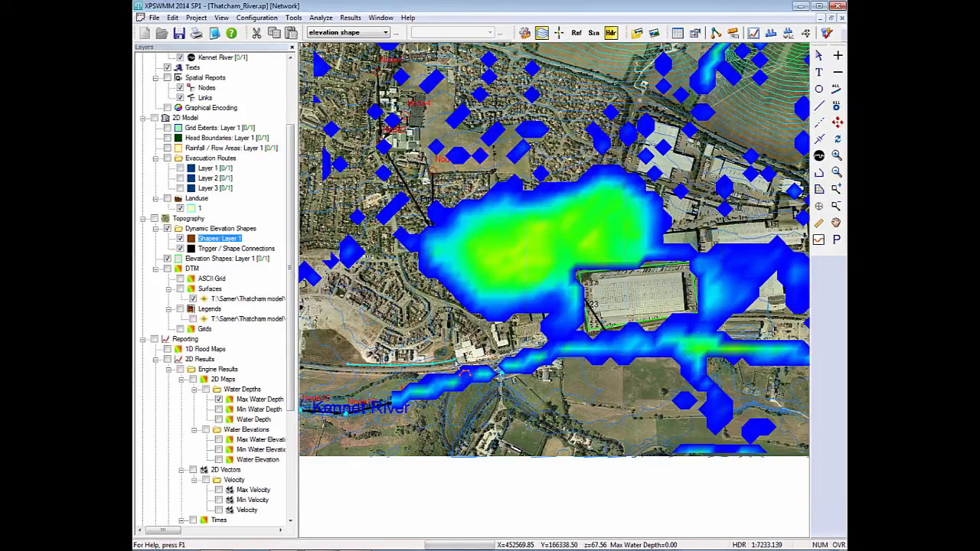
pyautogui.doubleClick(465, 375)
pyautogui.click(818, 56)
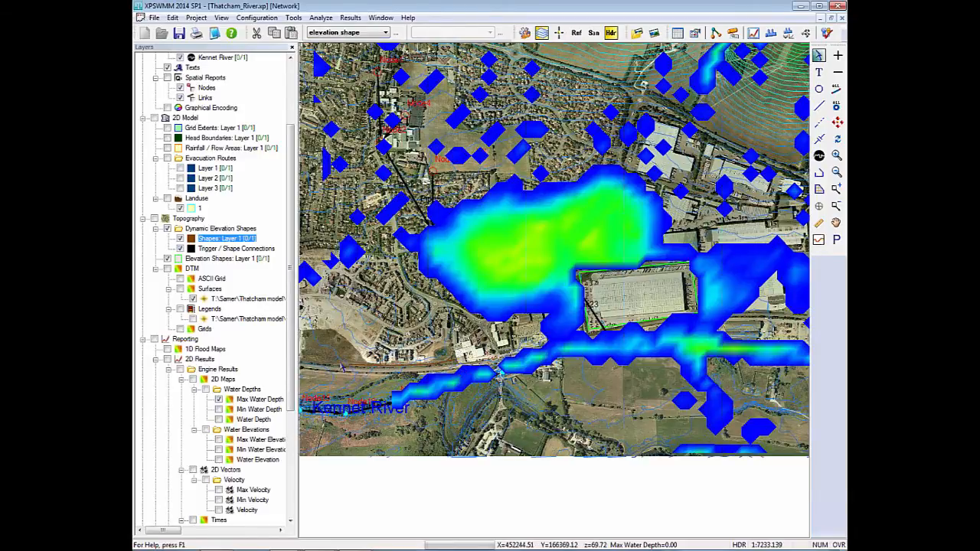
# Try raising lower elevations with a Water Level At Trigger condition on the new dynamic elevation shape, then close its settings without applying.
pyautogui.click(382, 368)
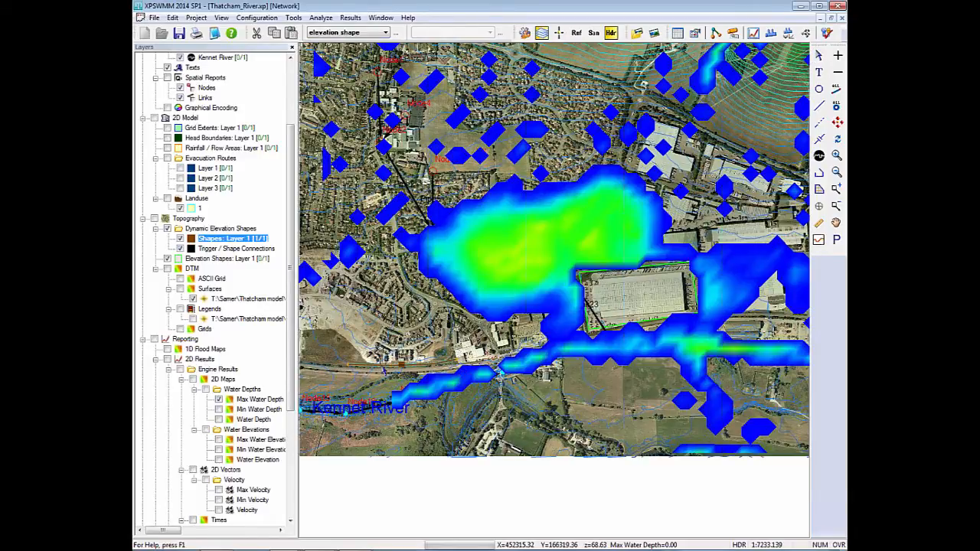
pyautogui.doubleClick(385, 369)
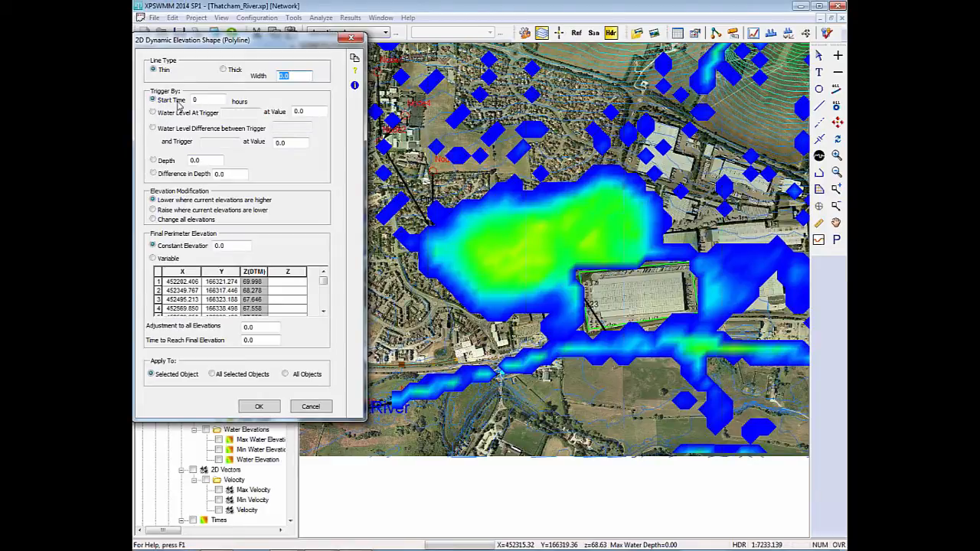
pyautogui.click(177, 209)
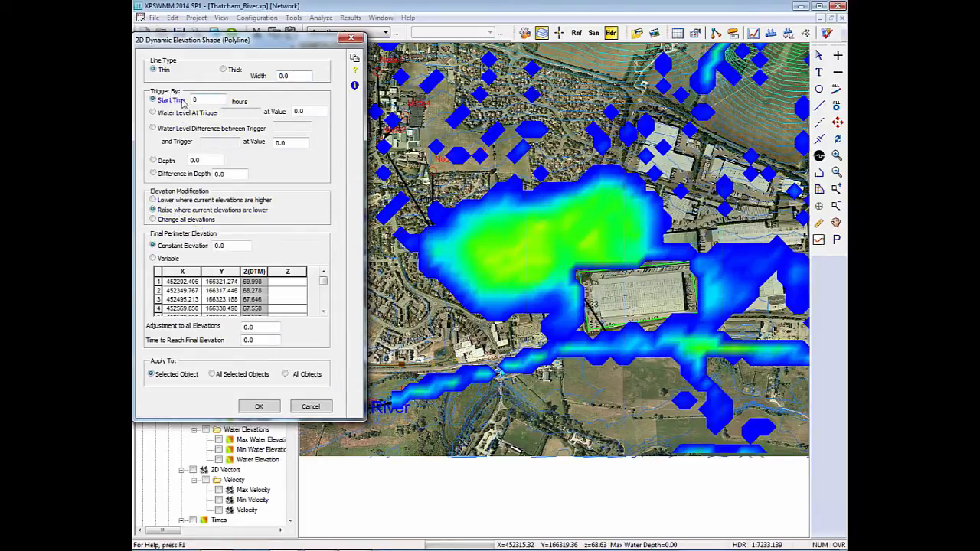
pyautogui.doubleClick(210, 99)
pyautogui.moveTo(206, 102); pyautogui.dragTo(195, 106)
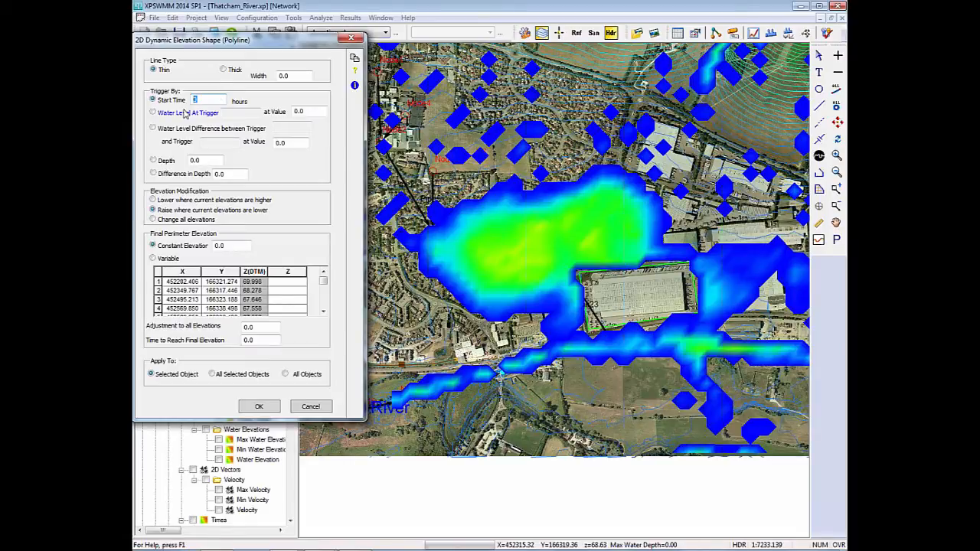
pyautogui.click(175, 117)
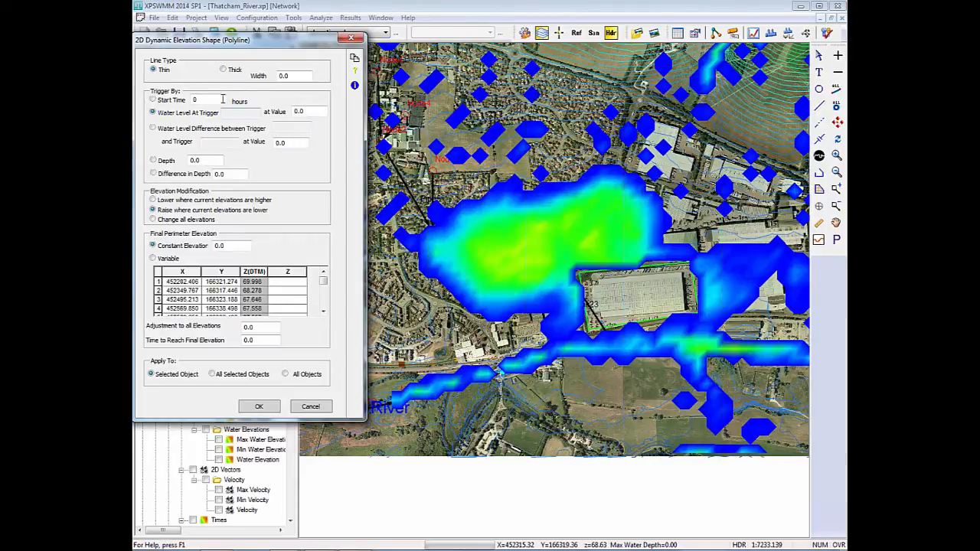
pyautogui.click(352, 39)
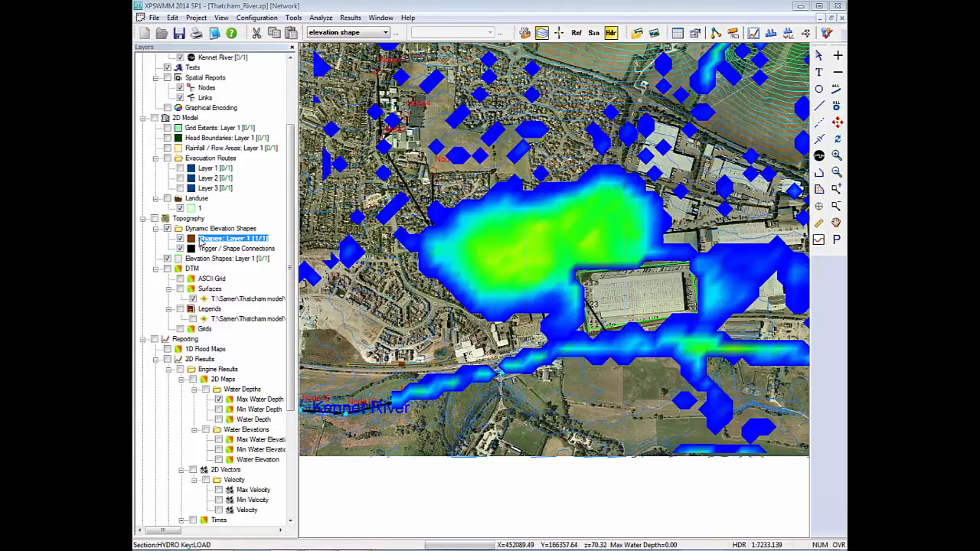
# Add a Trigger Points layer named Layer 1 to the topography.
pyautogui.rightClick(189, 220)
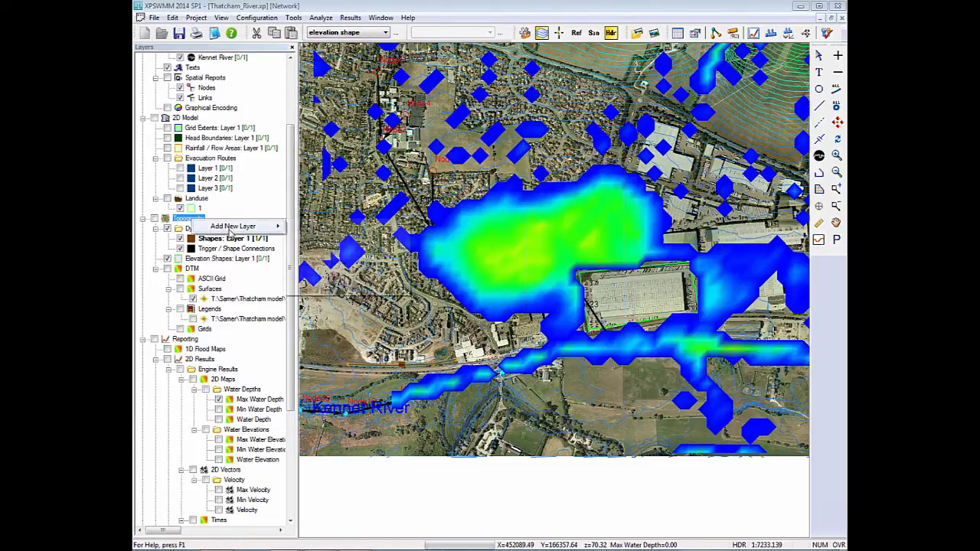
pyautogui.moveTo(229, 229)
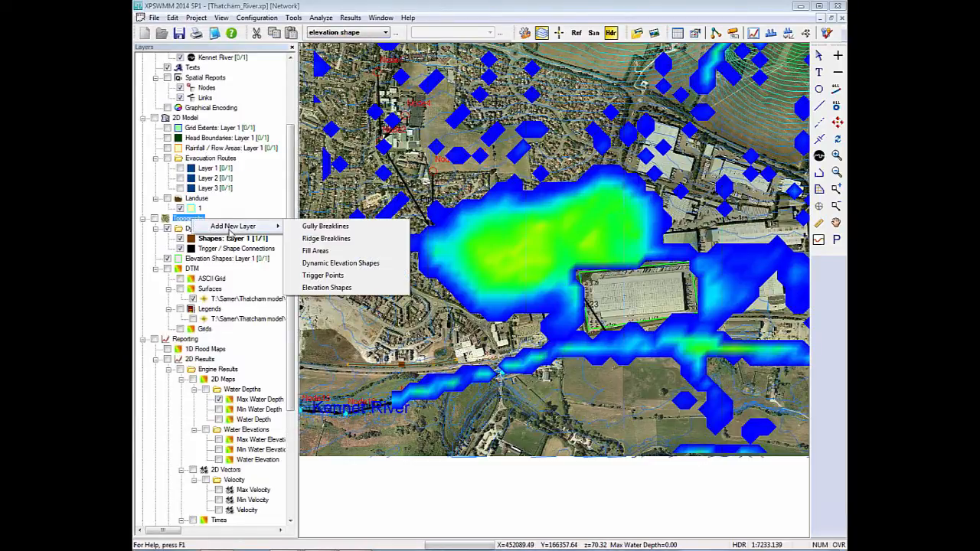
pyautogui.click(328, 277)
pyautogui.click(452, 304)
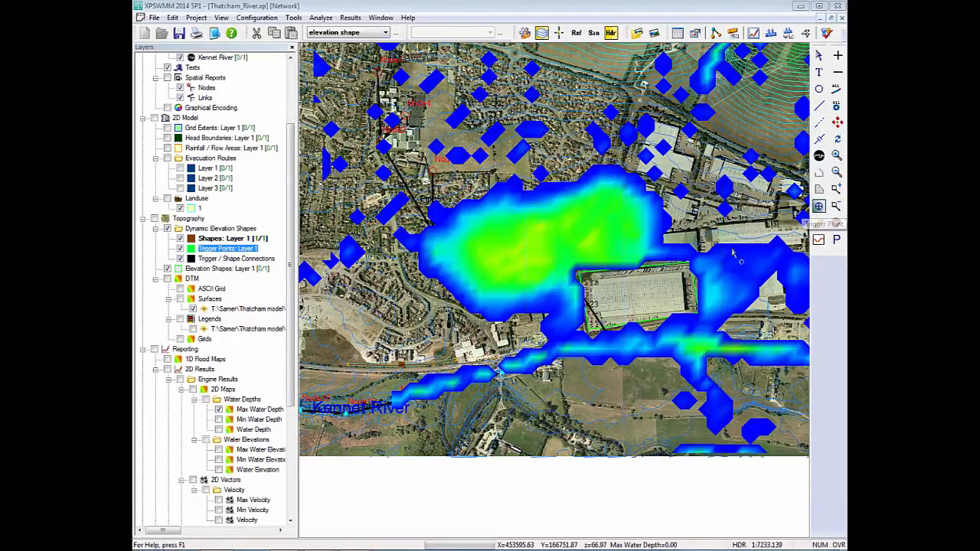
# Place a trigger point in the field between the railway and the Kennet River.
pyautogui.click(819, 207)
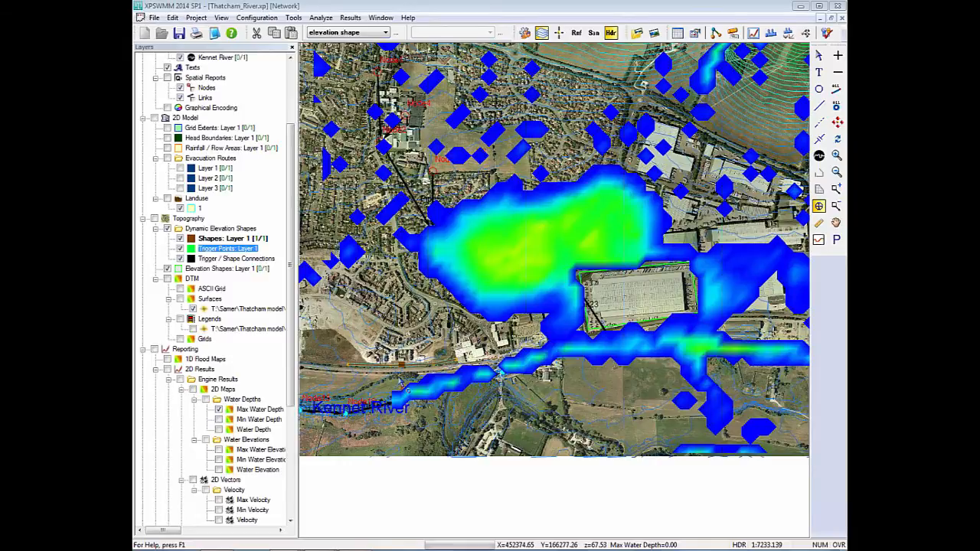
pyautogui.scroll(12, 555, 293)
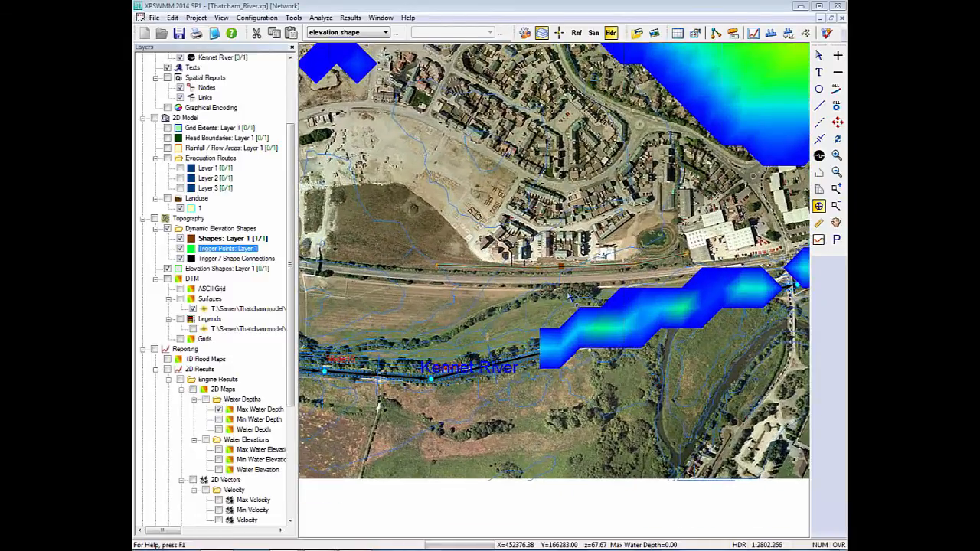
pyautogui.scroll(2, 555, 292)
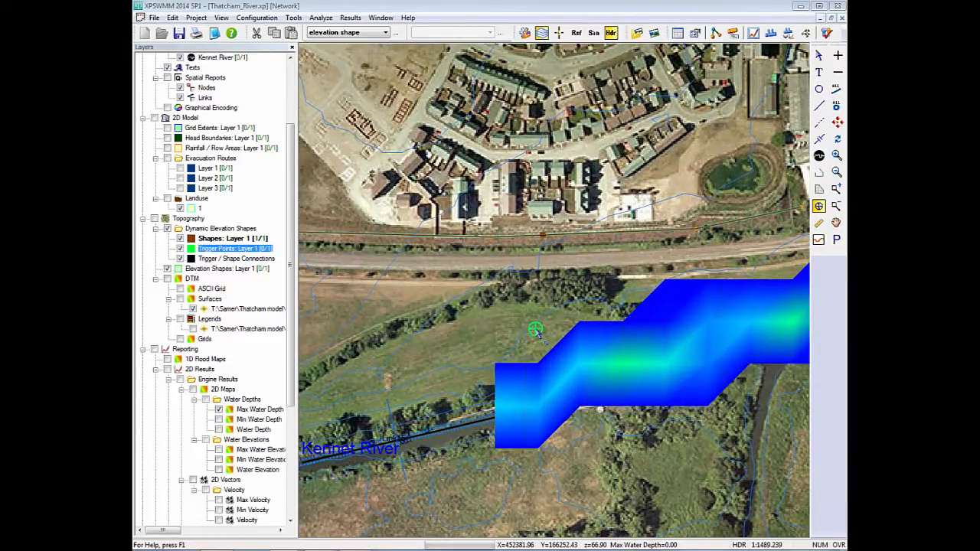
# Connect the railway's dynamic elevation shape to the trigger point south of it.
pyautogui.click(818, 55)
pyautogui.moveTo(542, 237); pyautogui.dragTo(535, 330)
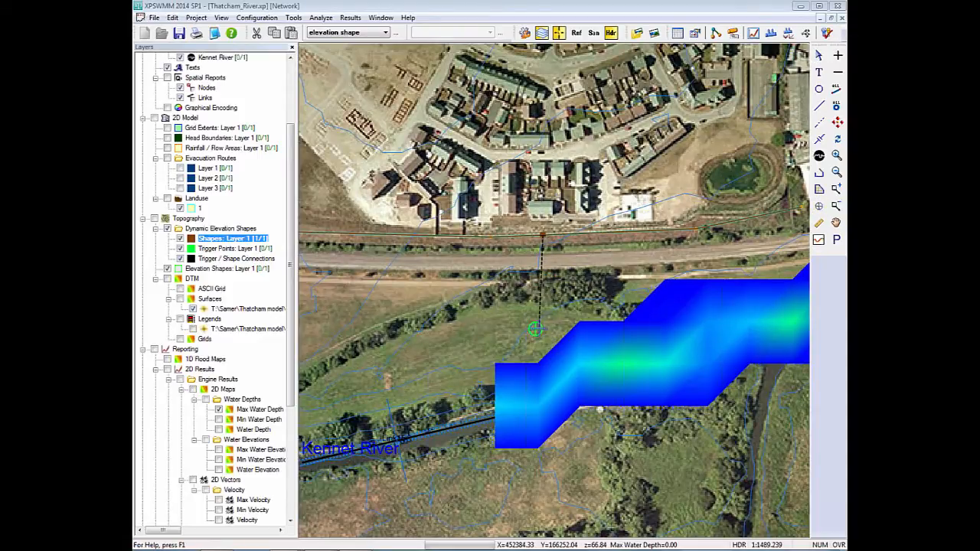
pyautogui.click(818, 55)
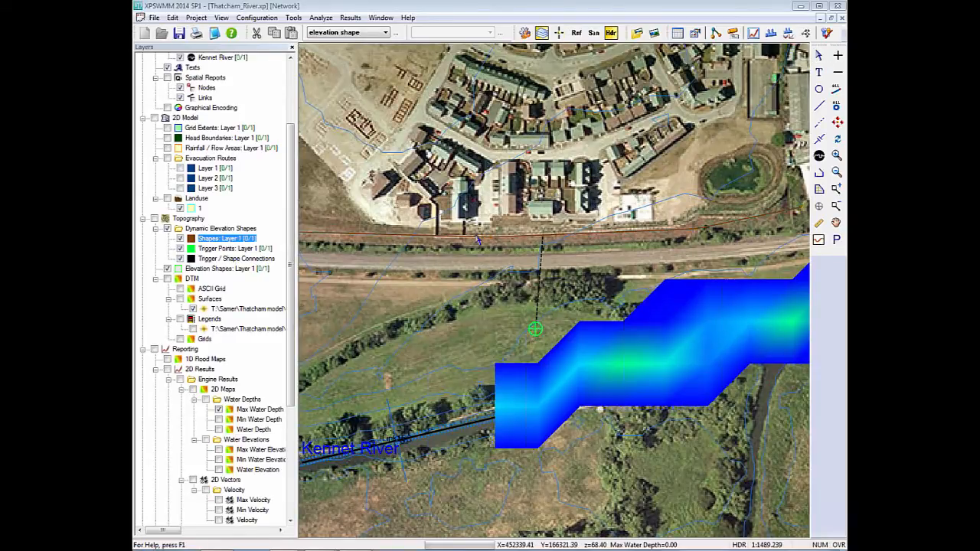
# Try raising lower elevations to a constant 68 over a time of 5 when the water level at trigger Point 11 reaches 66.
pyautogui.doubleClick(474, 235)
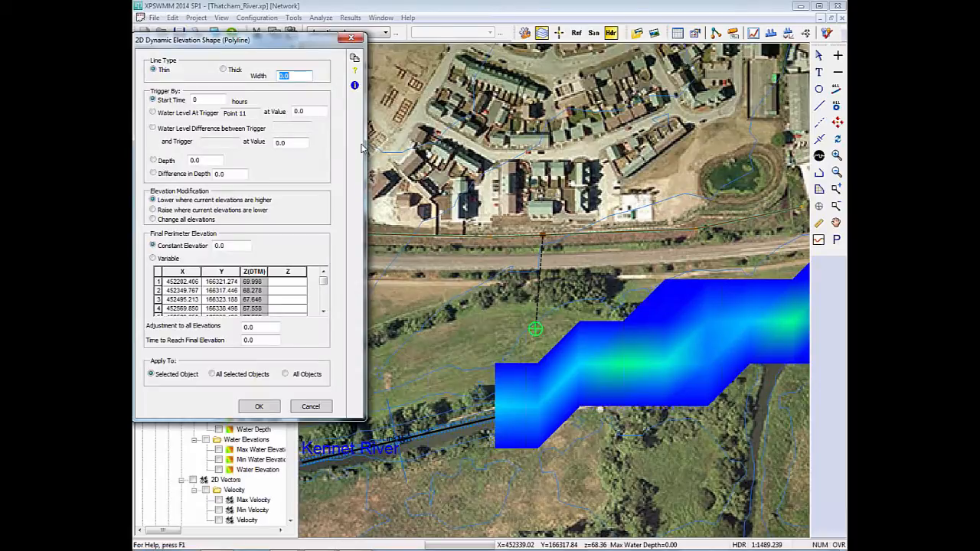
pyautogui.moveTo(245, 114); pyautogui.dragTo(224, 116)
pyautogui.click(172, 116)
pyautogui.moveTo(326, 111); pyautogui.dragTo(275, 115)
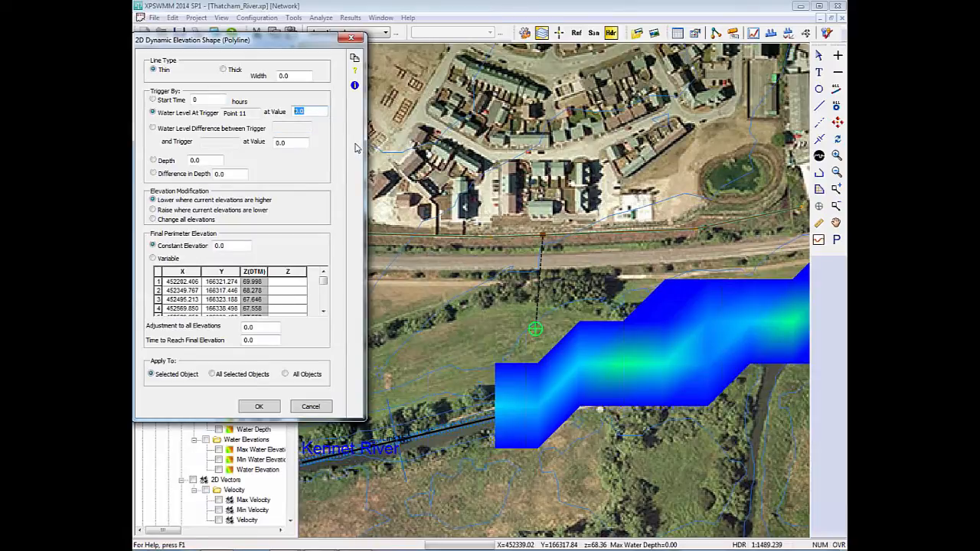
pyautogui.write('66')
pyautogui.doubleClick(220, 246)
pyautogui.write('68')
pyautogui.doubleClick(243, 340)
pyautogui.write('5')
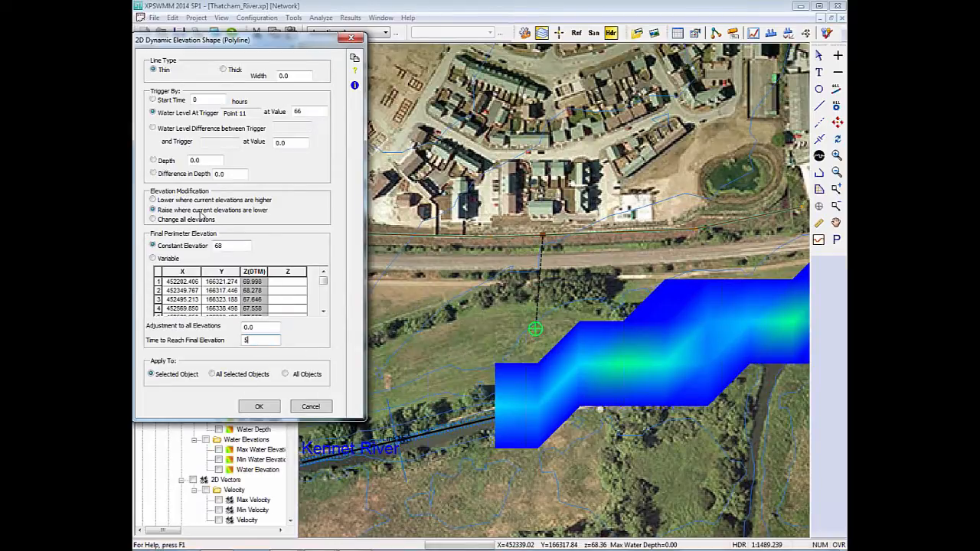
# Try the Water Level Difference between Trigger condition, then close the dynamic elevation shape's settings without applying.
pyautogui.click(179, 135)
pyautogui.doubleClick(298, 144)
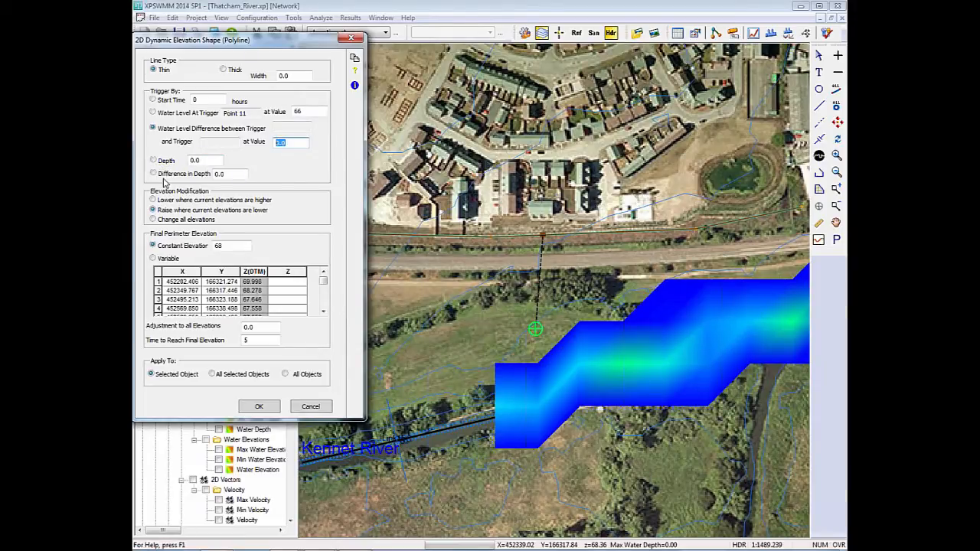
pyautogui.click(310, 406)
# Switch to the Base Scenario and display the Time Series Outputs around the large warehouse.
pyautogui.click(838, 122)
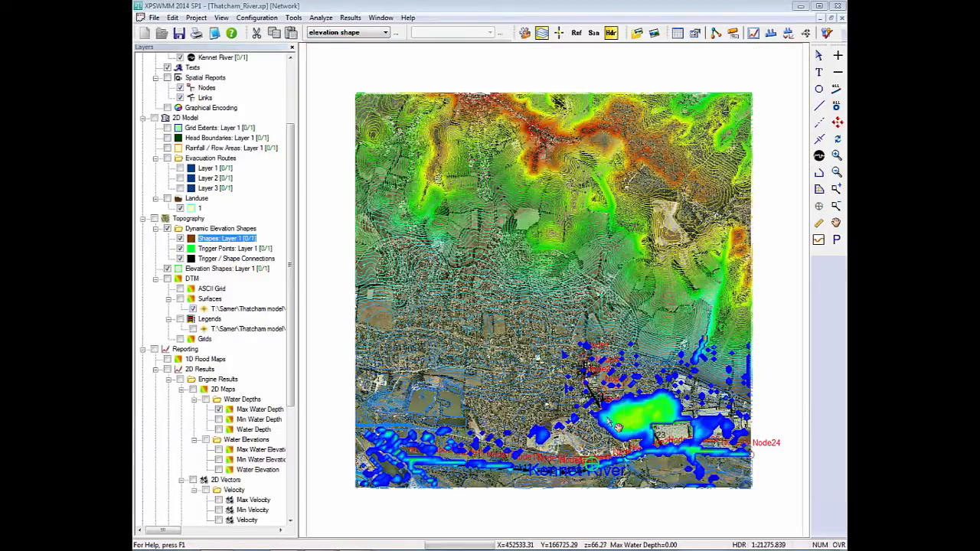
pyautogui.scroll(1, 552, 291)
pyautogui.scroll(3, 552, 291)
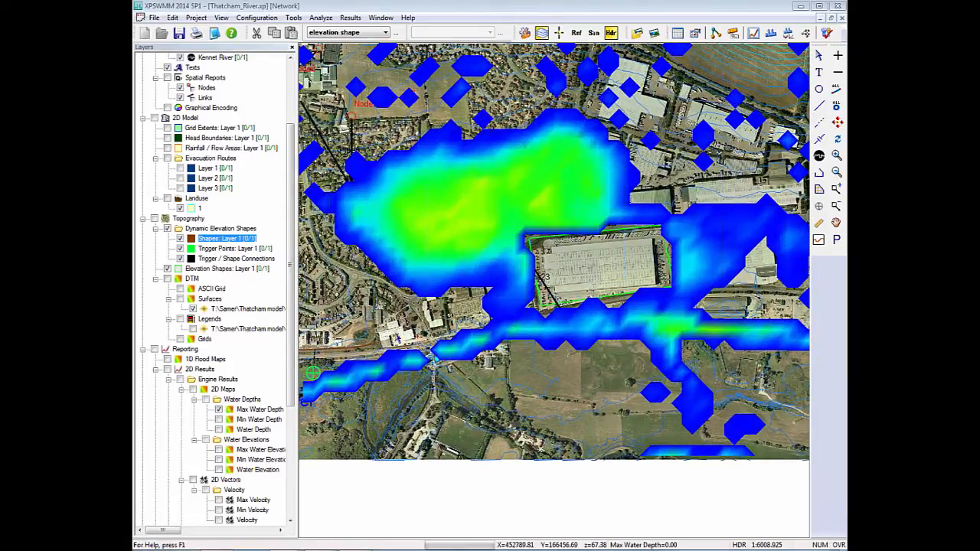
pyautogui.moveTo(291, 375); pyautogui.dragTo(291, 485)
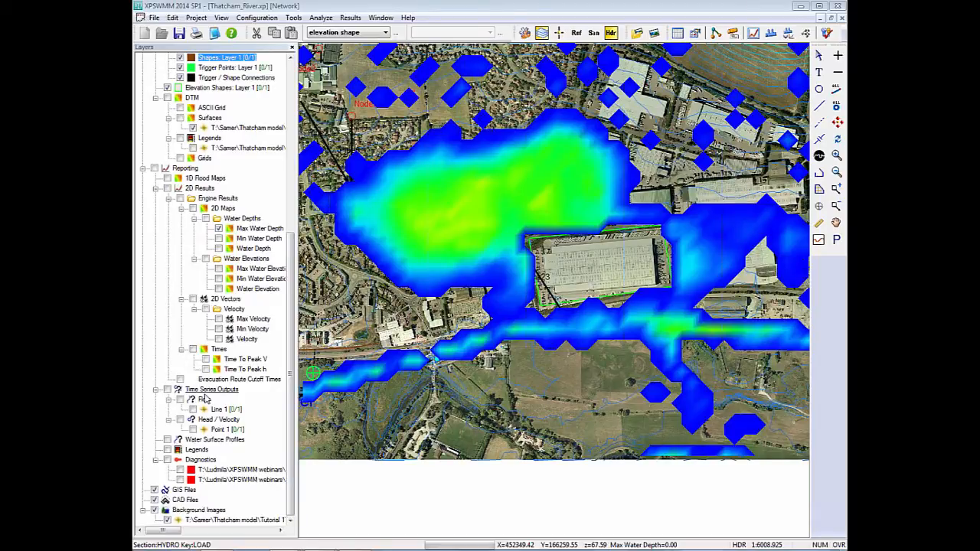
pyautogui.click(350, 34)
pyautogui.click(348, 44)
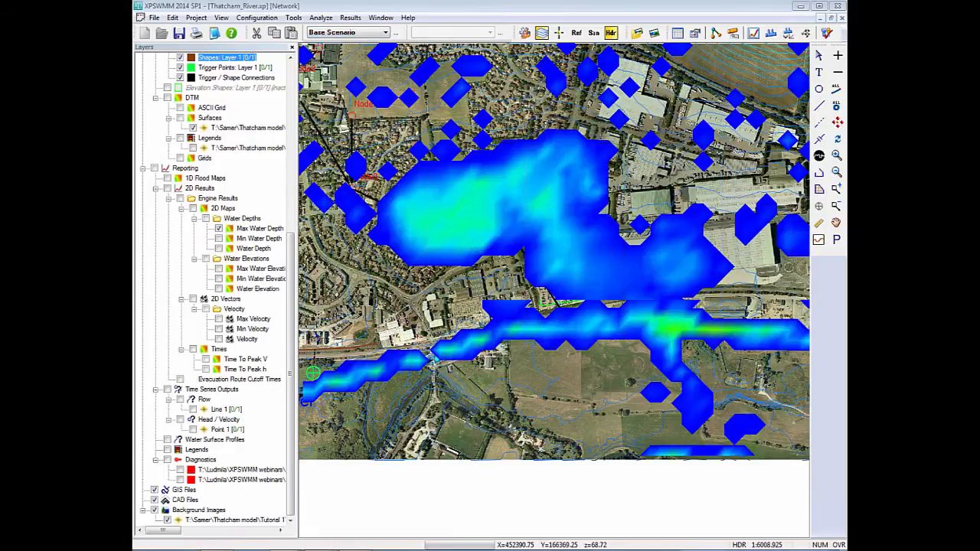
pyautogui.click(167, 389)
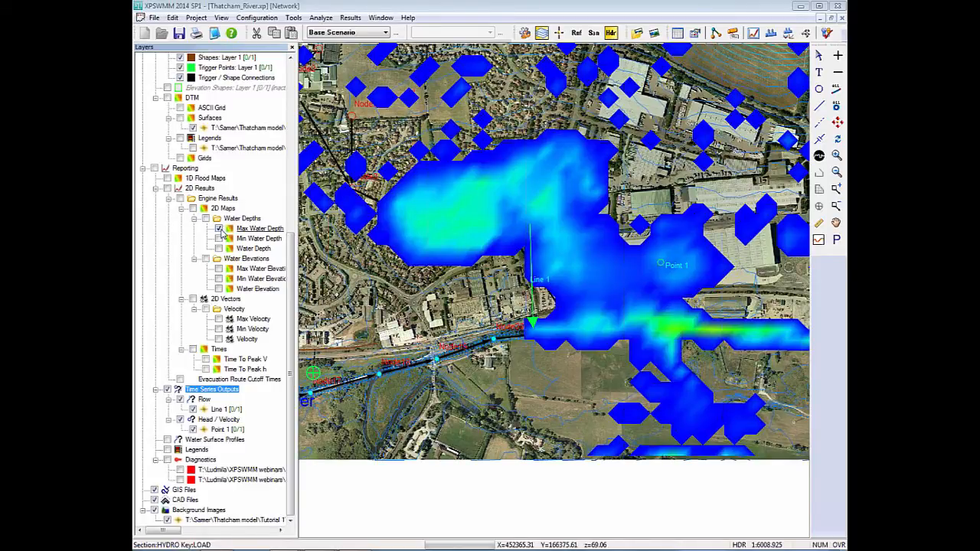
# Examine flow Line 1 and head/velocity Point 1 with the maximum water depth map hidden, then show the map again.
pyautogui.click(220, 228)
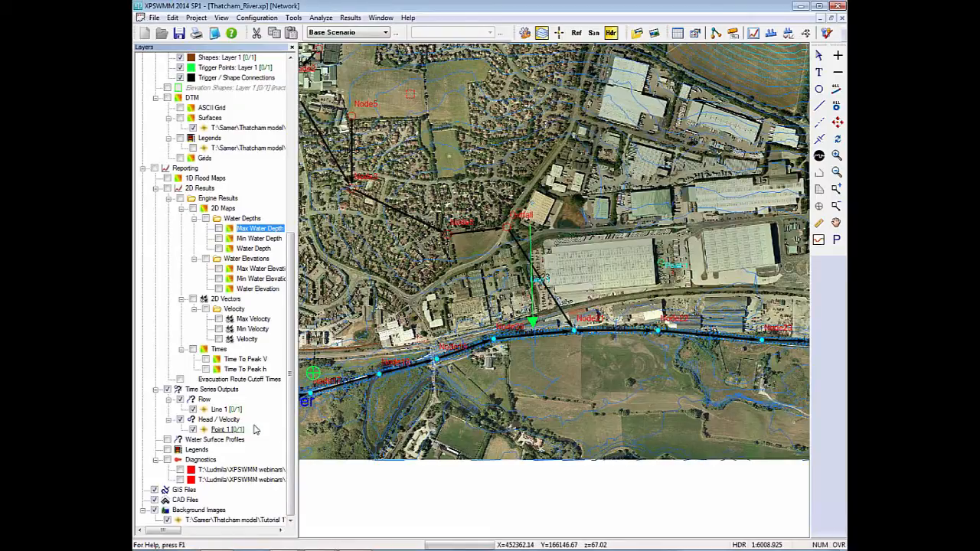
pyautogui.click(202, 391)
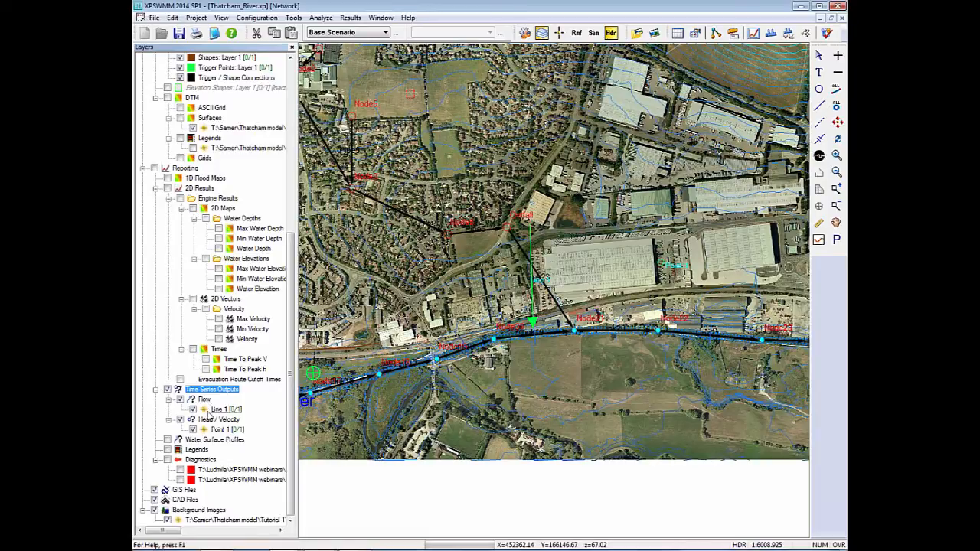
pyautogui.click(222, 410)
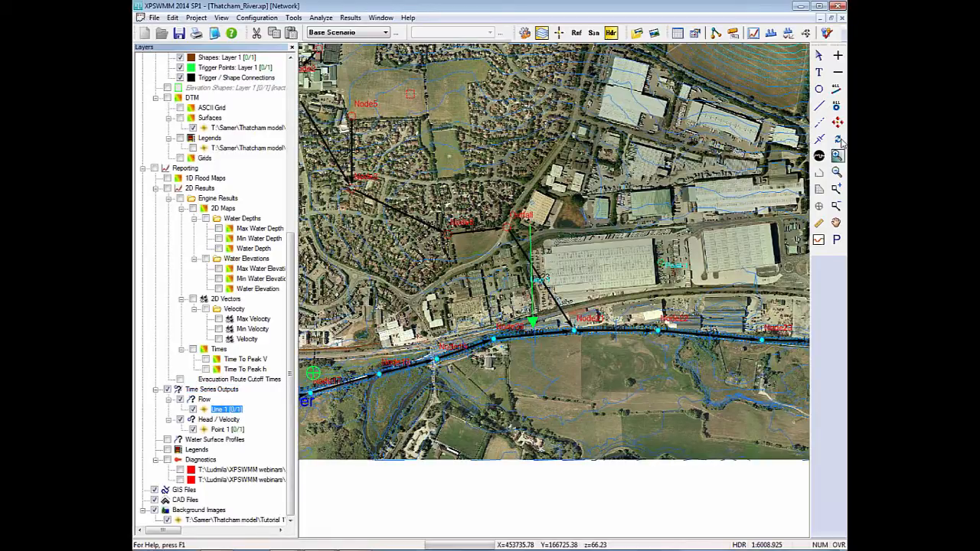
pyautogui.click(224, 429)
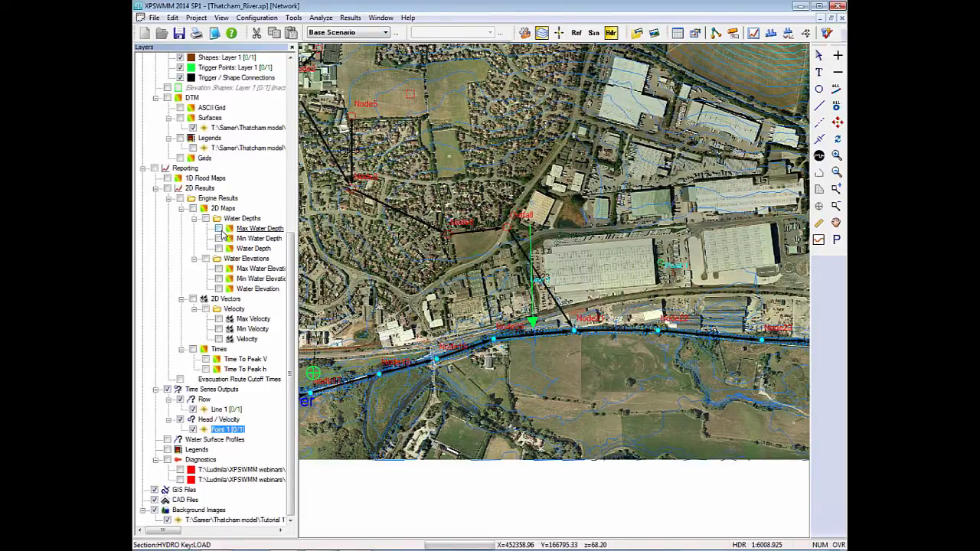
pyautogui.click(219, 228)
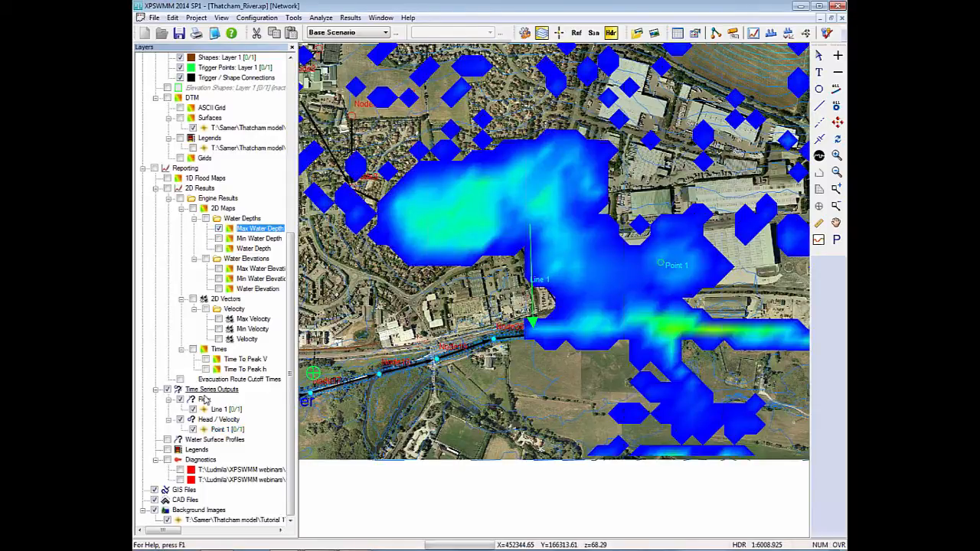
# View the Line 1 flow graph for the Base Scenario, then close it.
pyautogui.rightClick(204, 392)
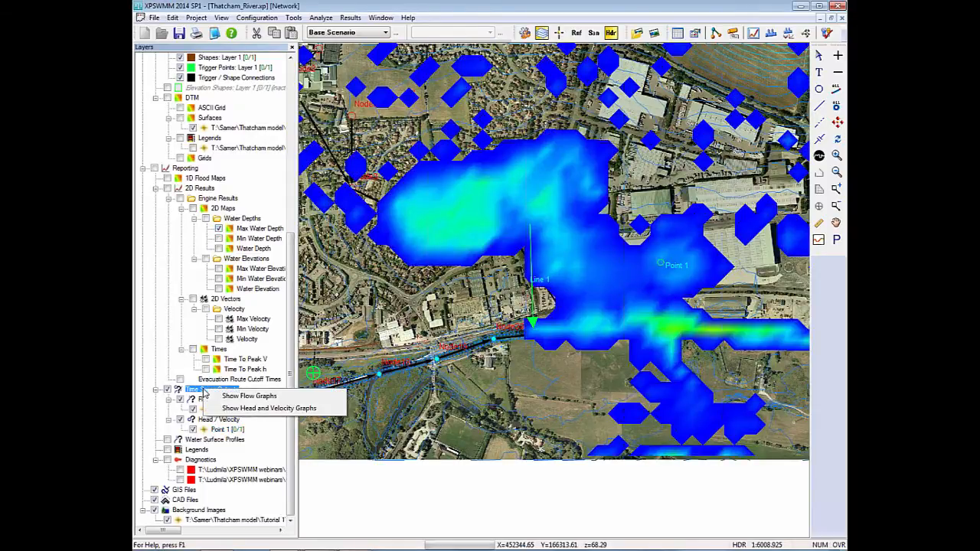
pyautogui.click(261, 396)
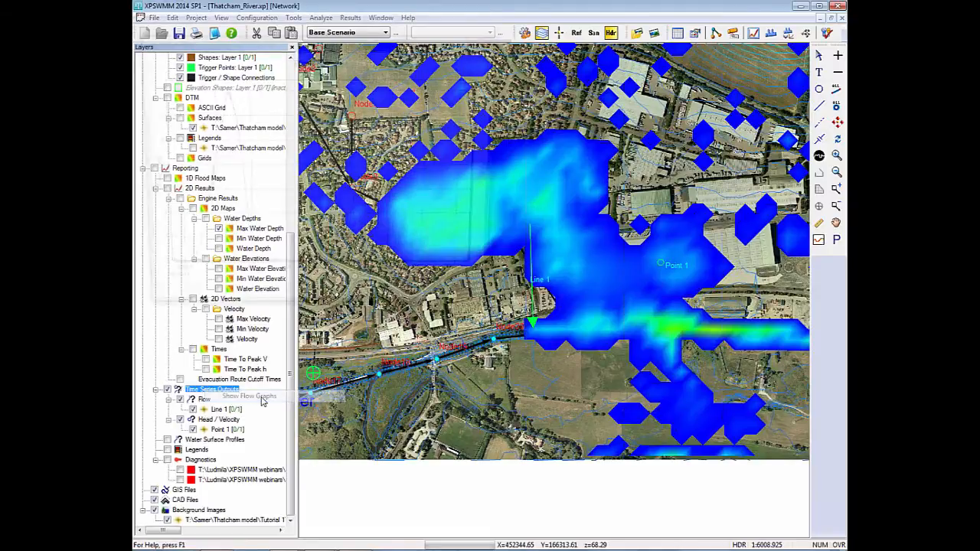
pyautogui.moveTo(282, 40); pyautogui.dragTo(303, 112)
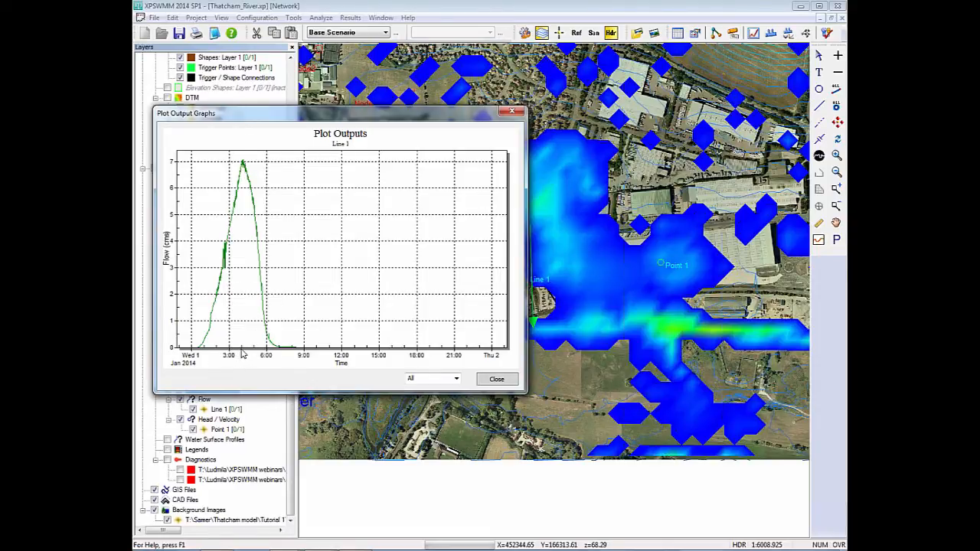
pyautogui.click(487, 383)
# Switch to the elevation shape scenario and view its Line 1 flow graph, then close it.
pyautogui.click(367, 34)
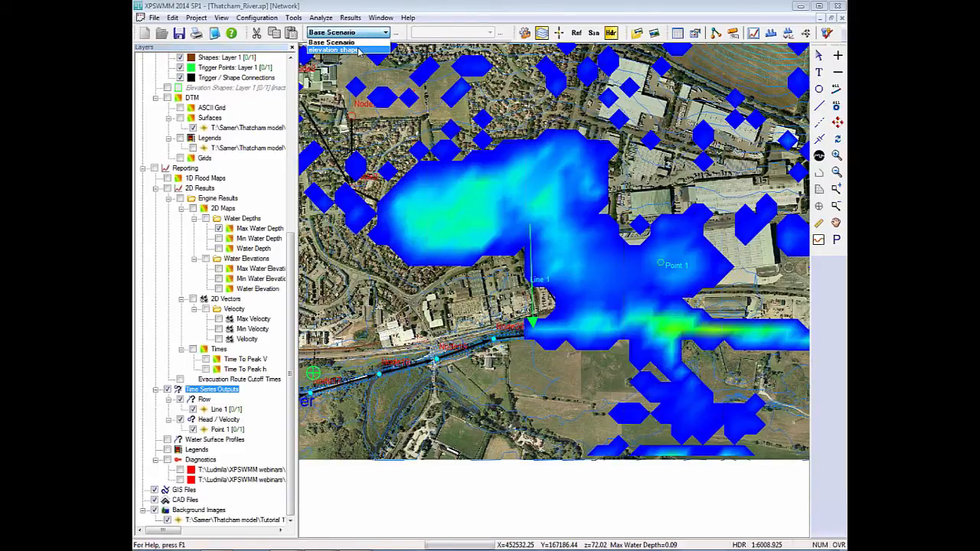
pyautogui.click(357, 50)
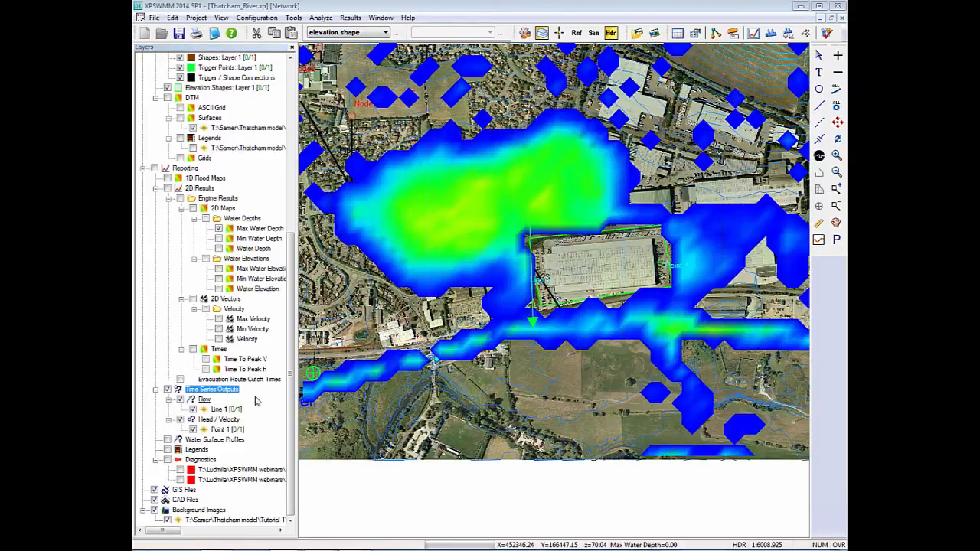
pyautogui.rightClick(228, 391)
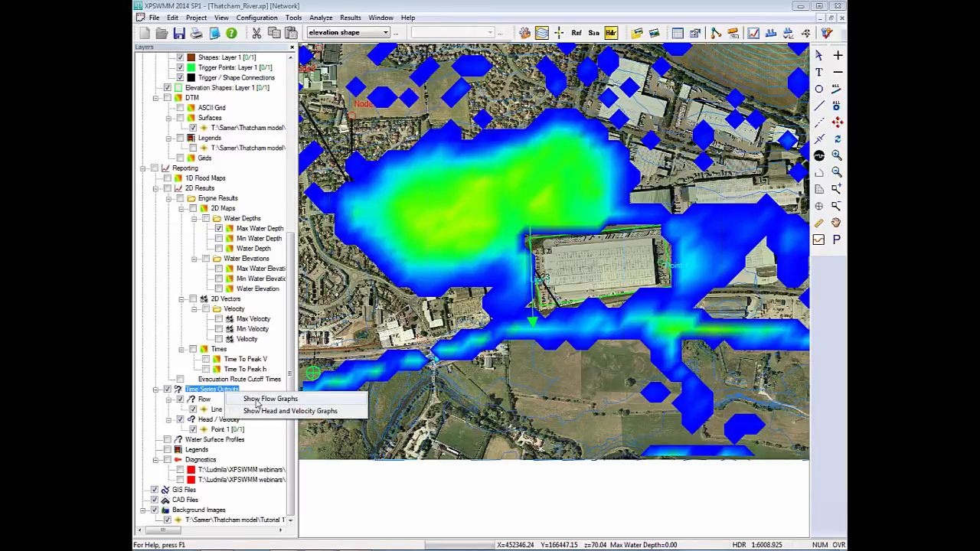
pyautogui.click(261, 399)
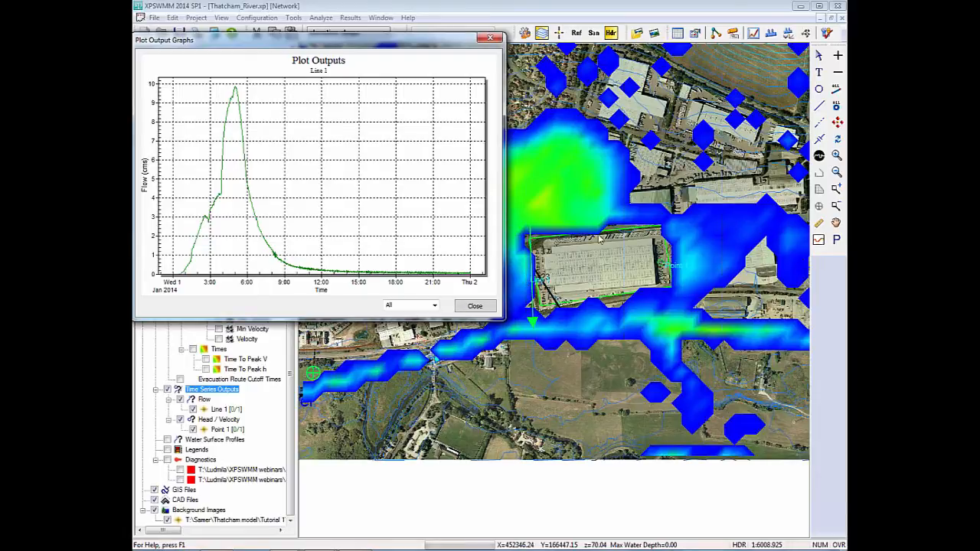
pyautogui.click(474, 307)
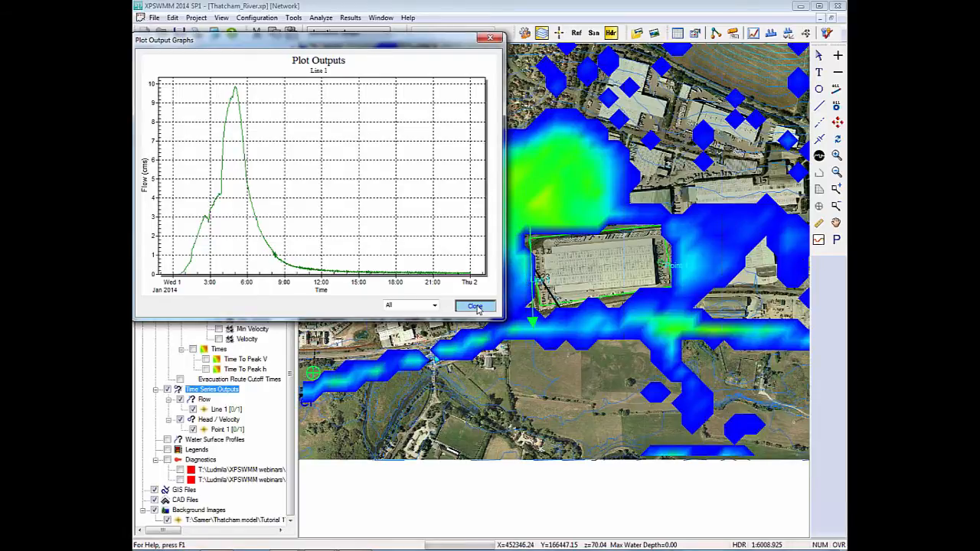
# Return to the Base Scenario and view the Point 1 head graph with velocity shown.
pyautogui.click(343, 31)
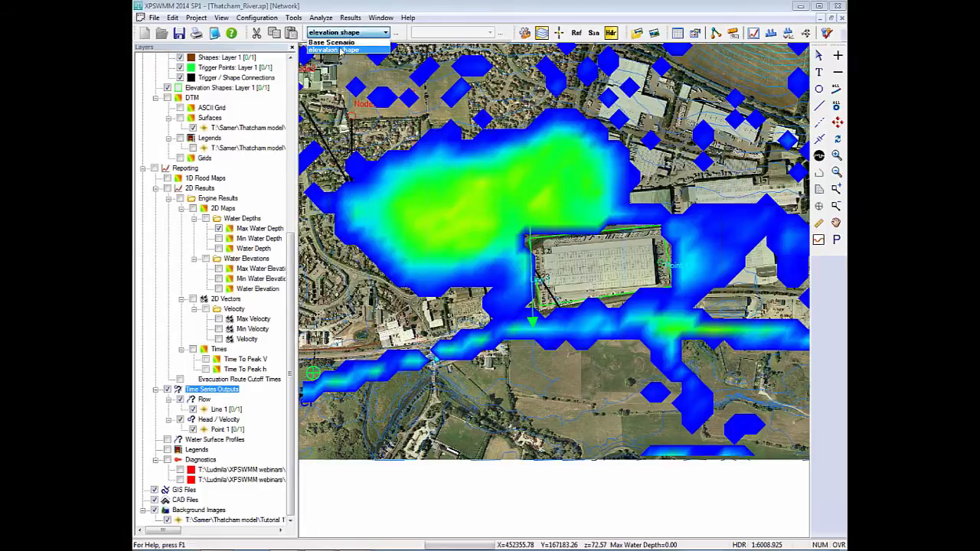
pyautogui.click(337, 43)
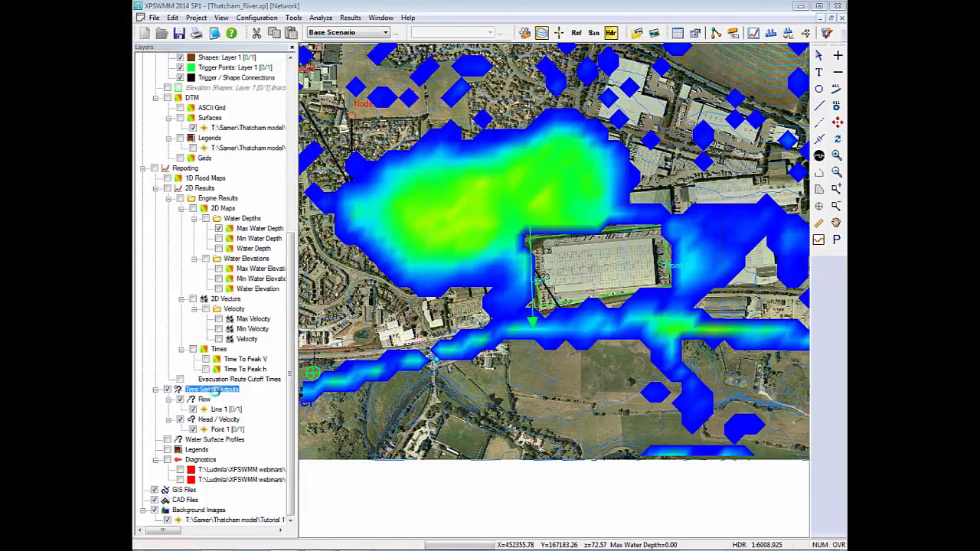
pyautogui.rightClick(216, 392)
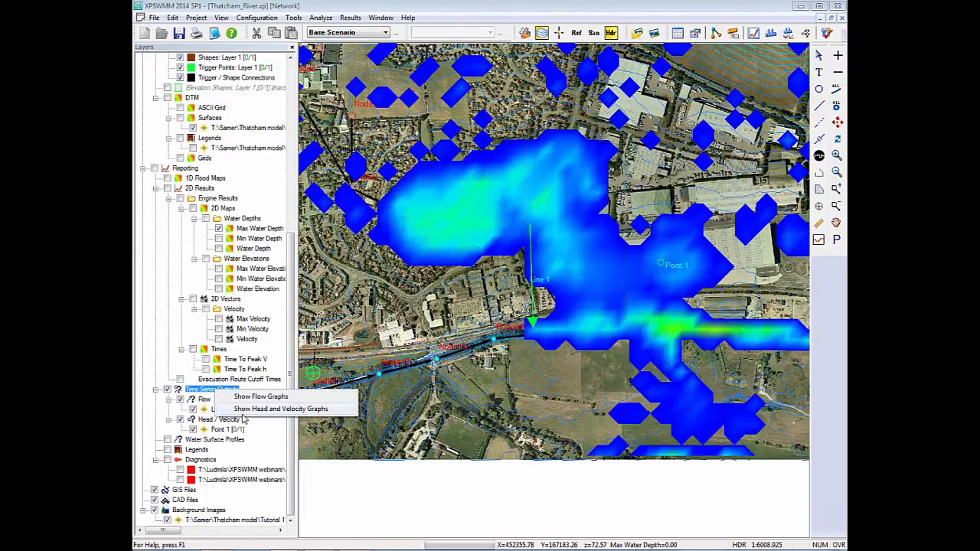
pyautogui.click(243, 410)
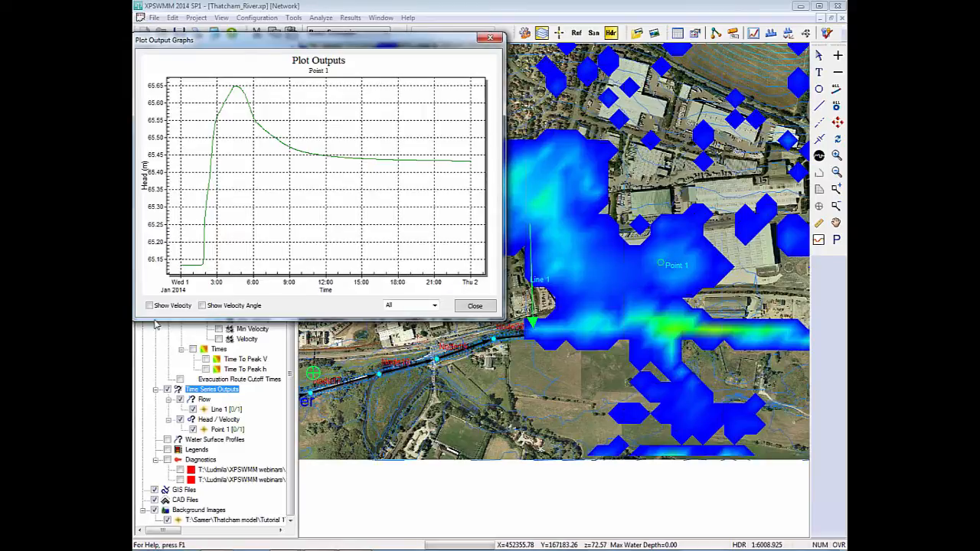
pyautogui.click(172, 306)
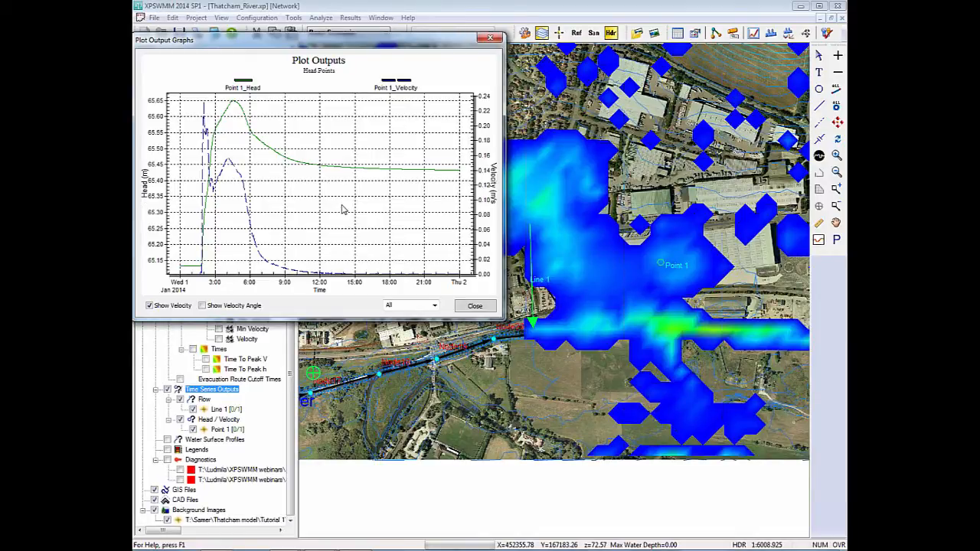
# Switch to the elevation shape scenario, view the Point 1 head graph with velocity and velocity angle shown, then close it.
pyautogui.click(489, 37)
pyautogui.click(310, 33)
pyautogui.click(335, 50)
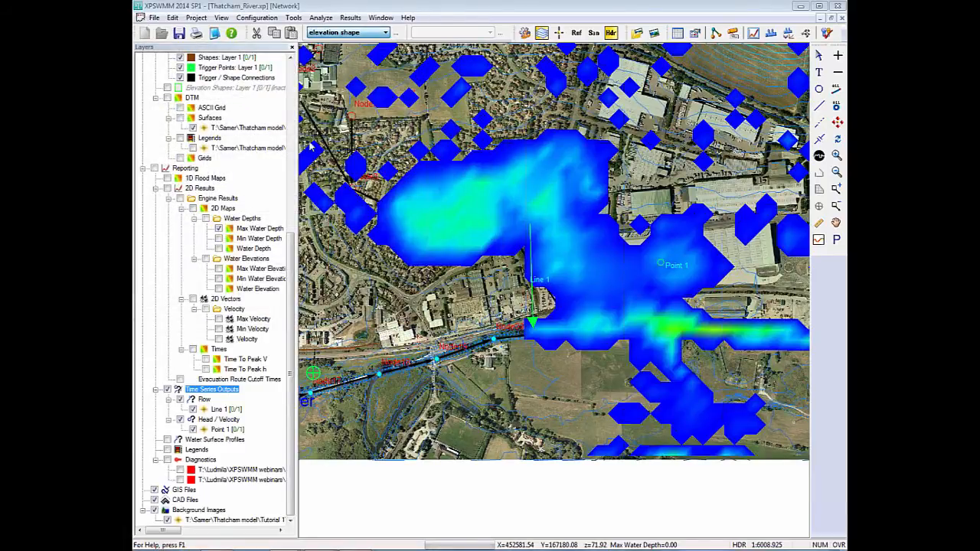
pyautogui.rightClick(214, 394)
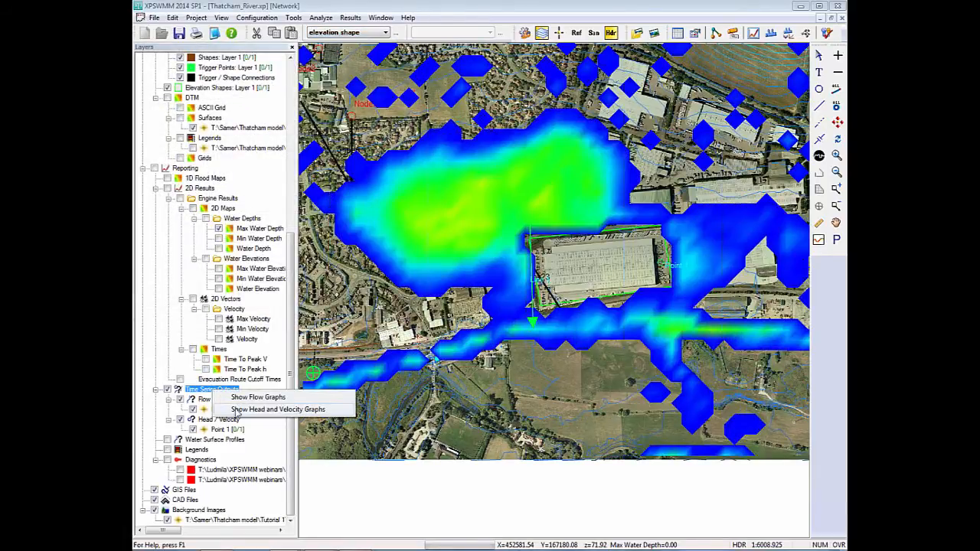
pyautogui.click(250, 410)
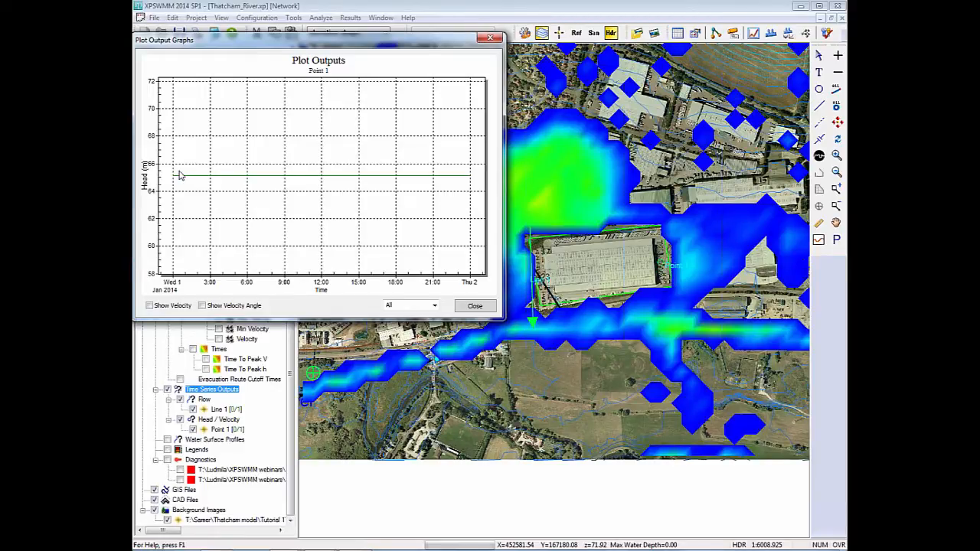
pyautogui.click(171, 305)
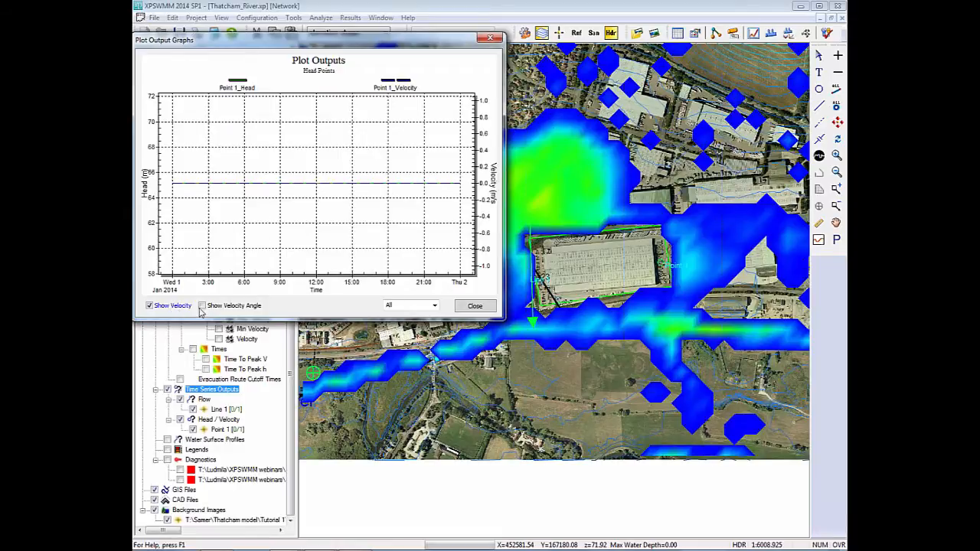
pyautogui.click(208, 308)
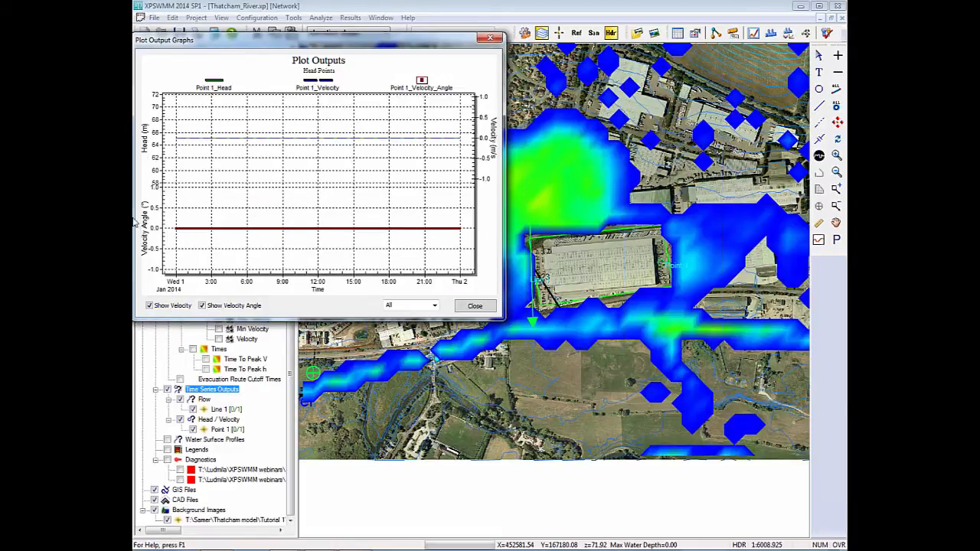
pyautogui.click(489, 38)
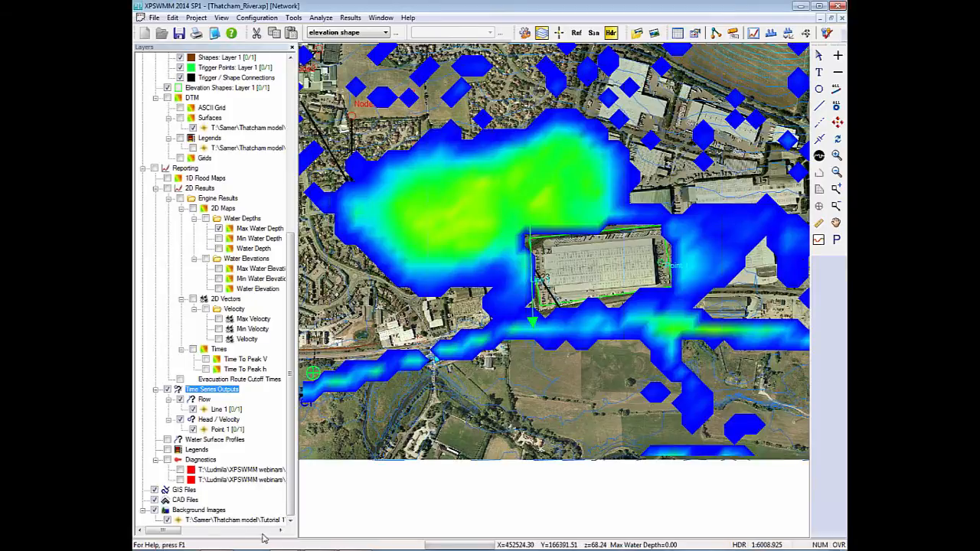
# Switch to the other open Thatcham_River model with the evacuation route layers and show its Base Scenario maximum water depth map.
pyautogui.moveTo(238, 548)
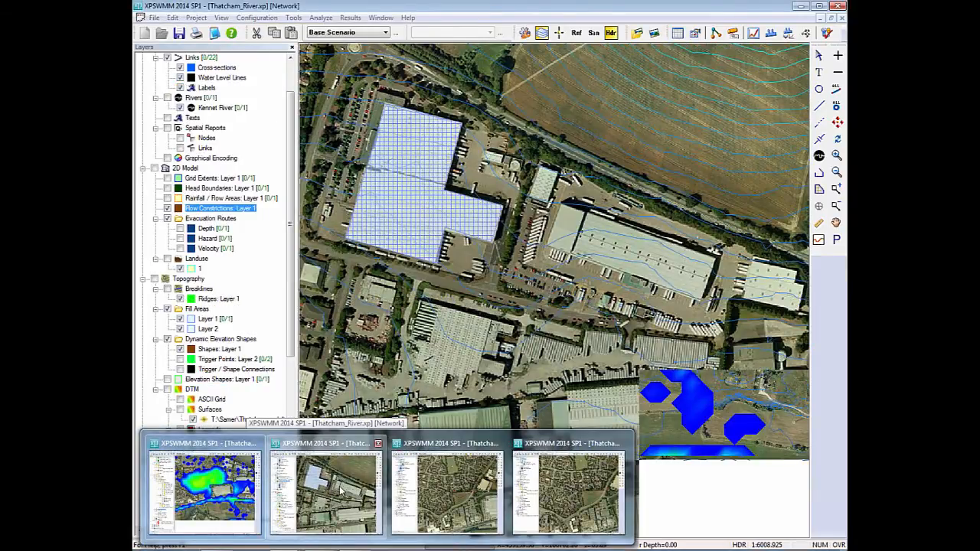
pyautogui.click(337, 490)
pyautogui.scroll(-2, 616, 288)
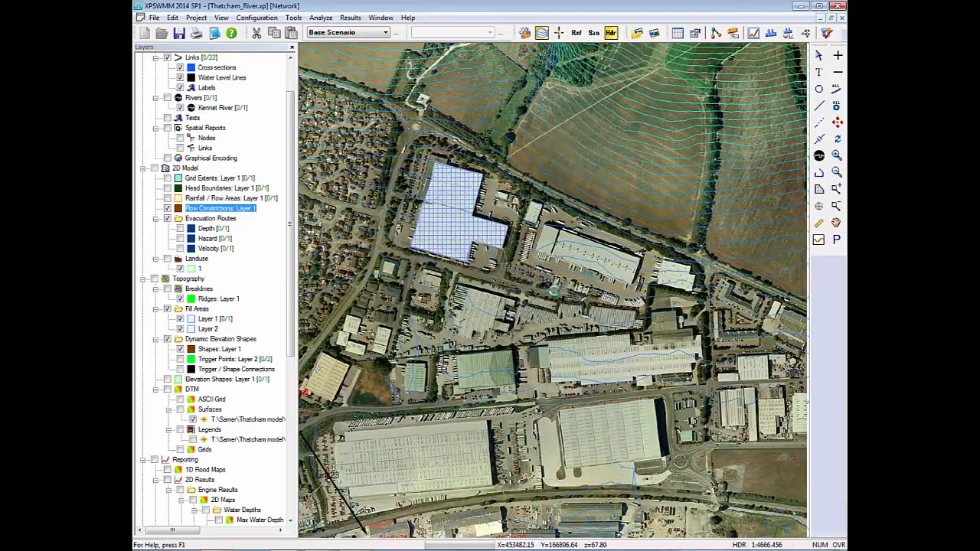
pyautogui.scroll(-4, 554, 291)
pyautogui.moveTo(533, 301); pyautogui.dragTo(679, 303)
pyautogui.moveTo(582, 296); pyautogui.dragTo(624, 314)
pyautogui.scroll(-2, 590, 303)
pyautogui.moveTo(566, 300); pyautogui.dragTo(621, 318)
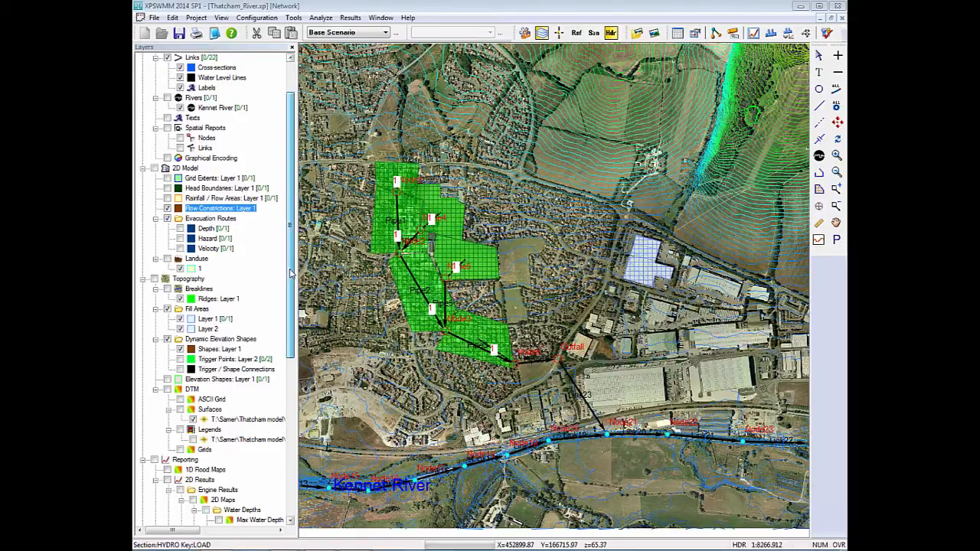
pyautogui.scroll(-9, 291, 273)
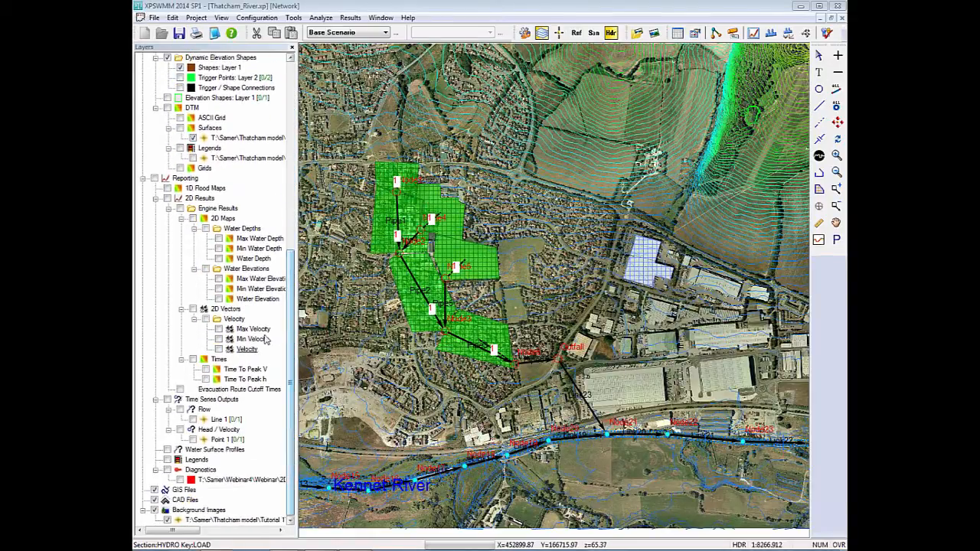
pyautogui.click(219, 239)
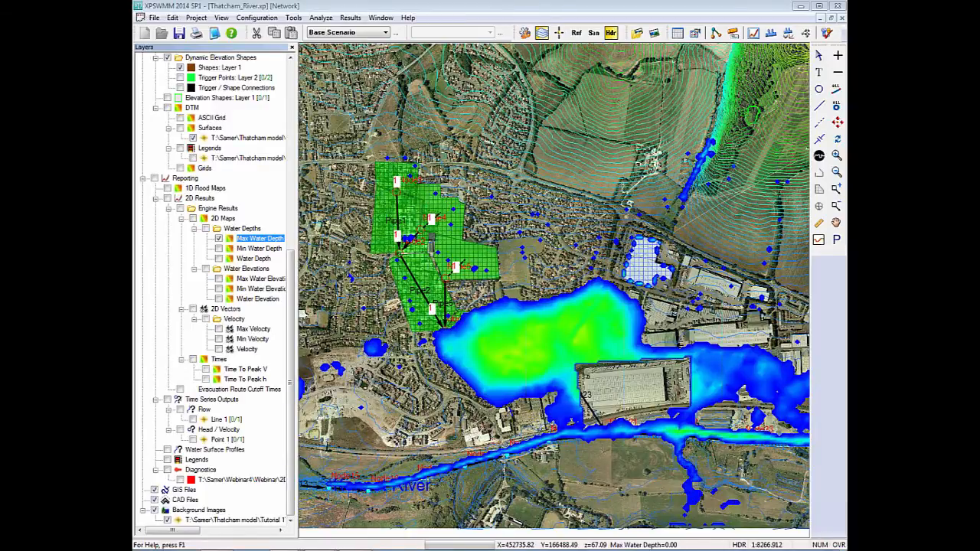
# Examine the flooding between the housing estate and the large warehouse, then hide the maximum water depth map.
pyautogui.scroll(2, 215, 291)
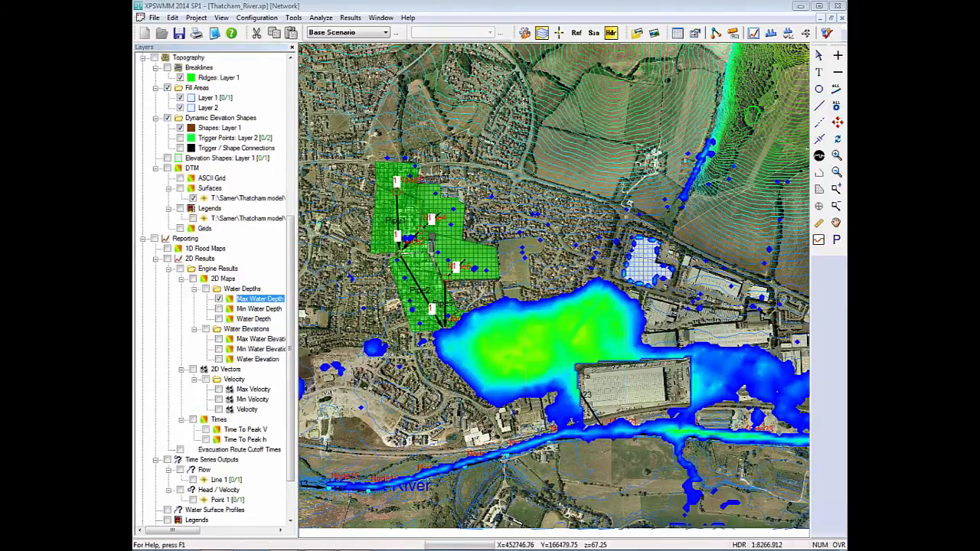
pyautogui.scroll(1, 508, 403)
pyautogui.scroll(1, 508, 403)
pyautogui.scroll(1, 552, 293)
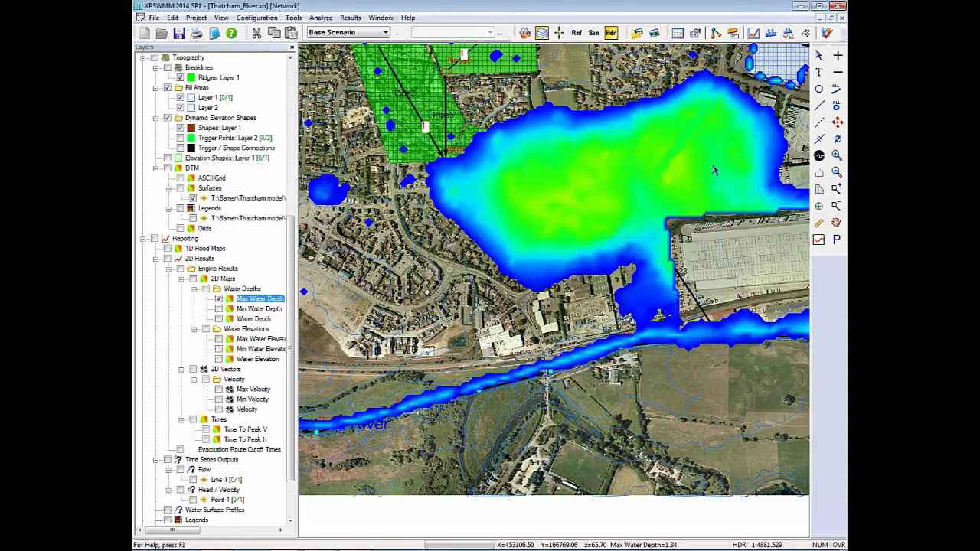
pyautogui.moveTo(717, 175); pyautogui.dragTo(607, 291)
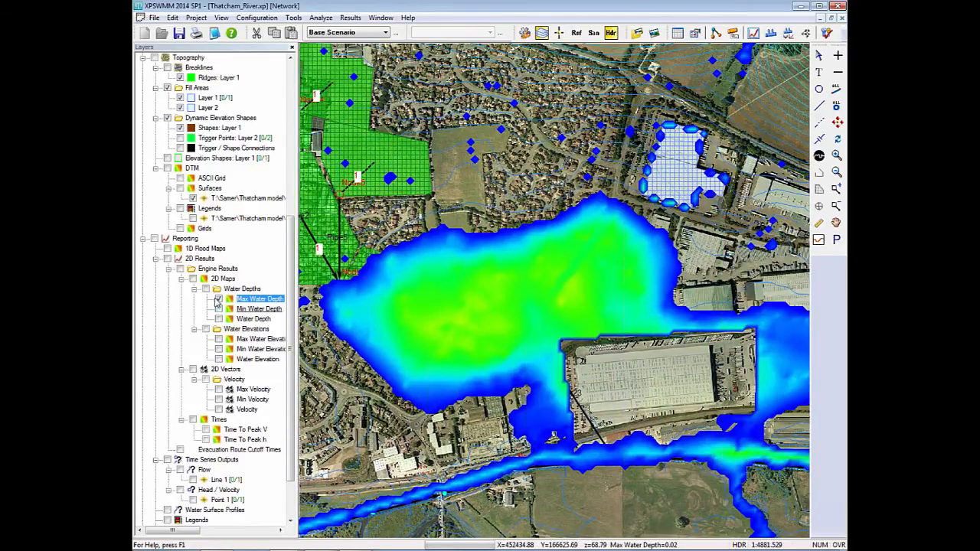
pyautogui.click(219, 299)
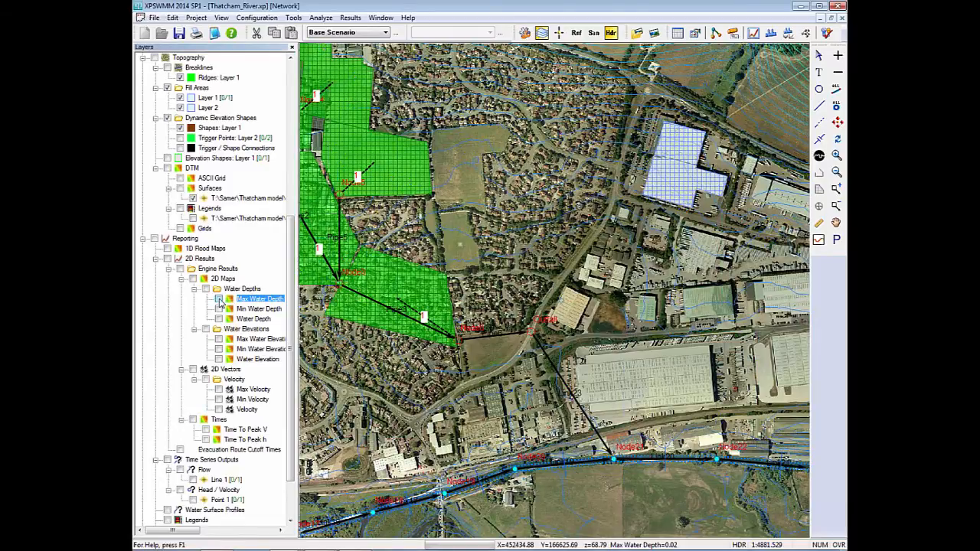
# Create a section profile along the road up to the gridded fill-area building, view the enlarged cross-section, then close it.
pyautogui.click(818, 242)
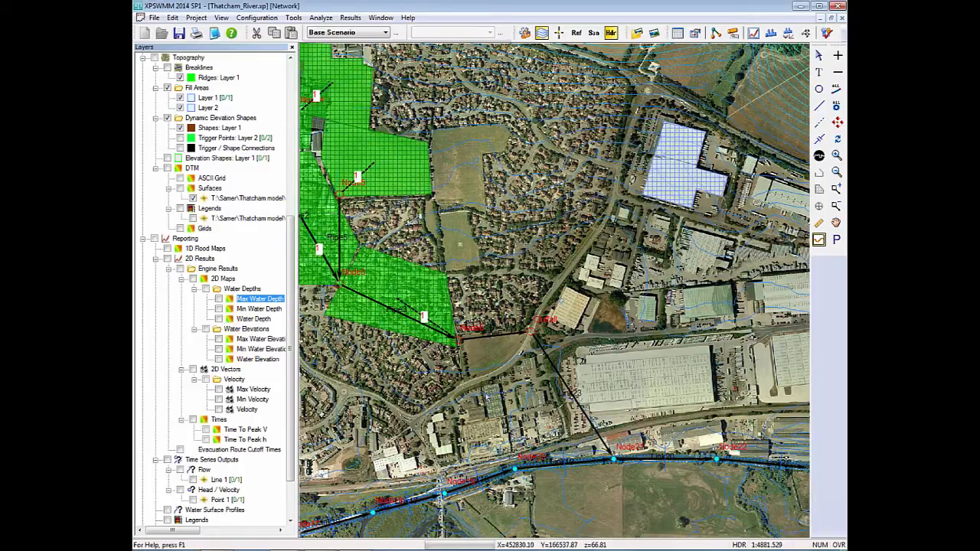
pyautogui.click(490, 379)
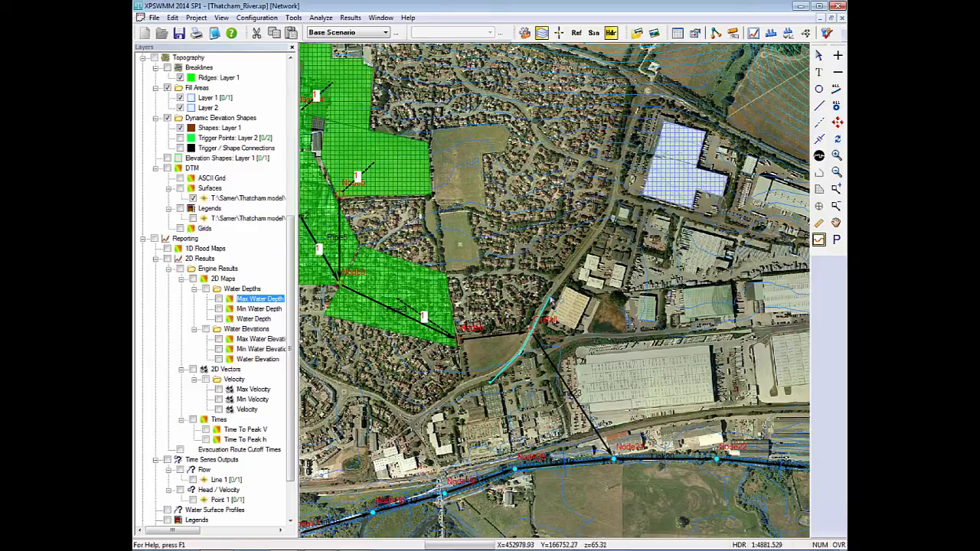
pyautogui.click(615, 195)
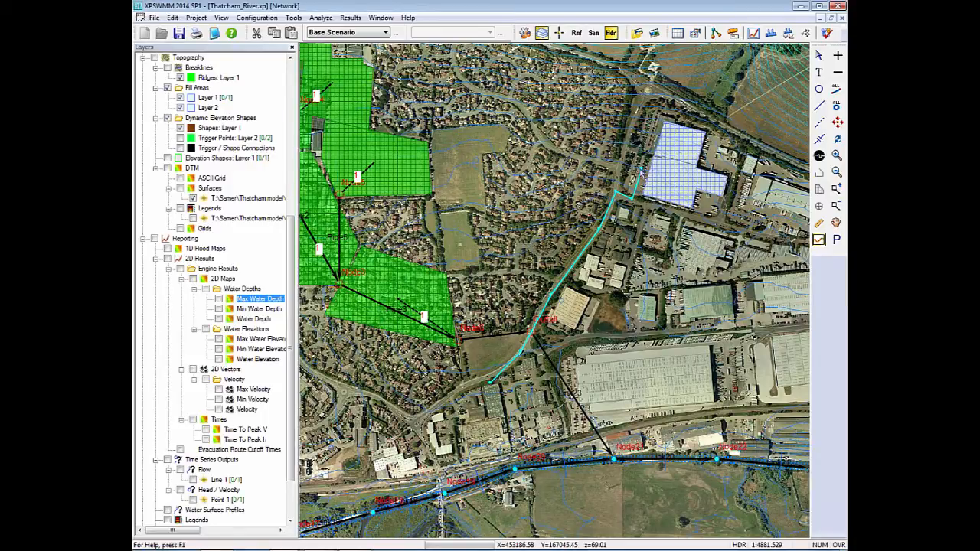
pyautogui.doubleClick(645, 173)
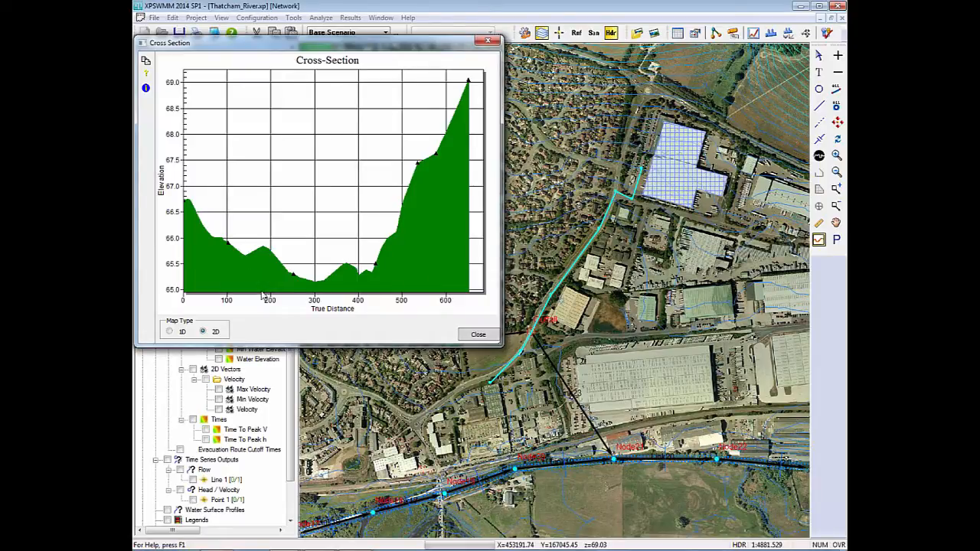
pyautogui.moveTo(501, 187); pyautogui.dragTo(799, 187)
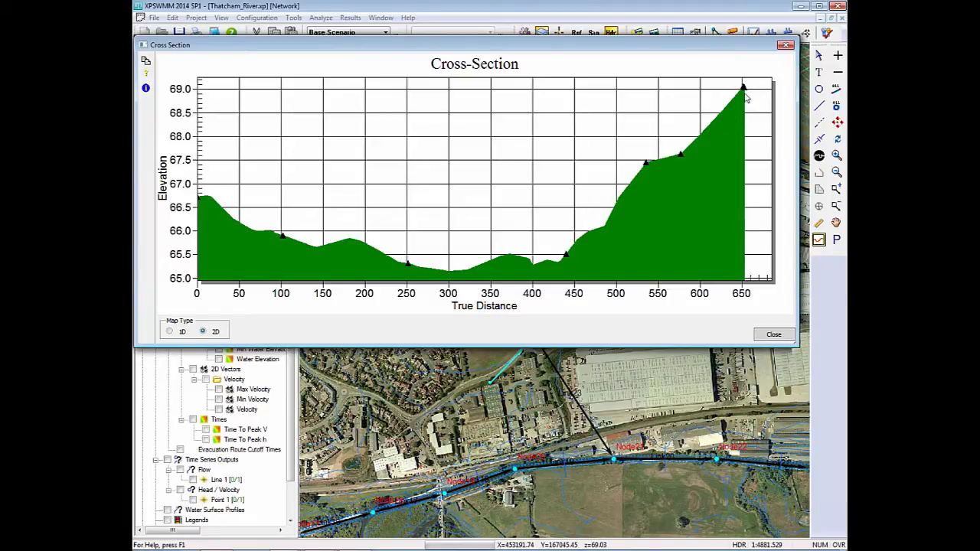
pyautogui.click(788, 46)
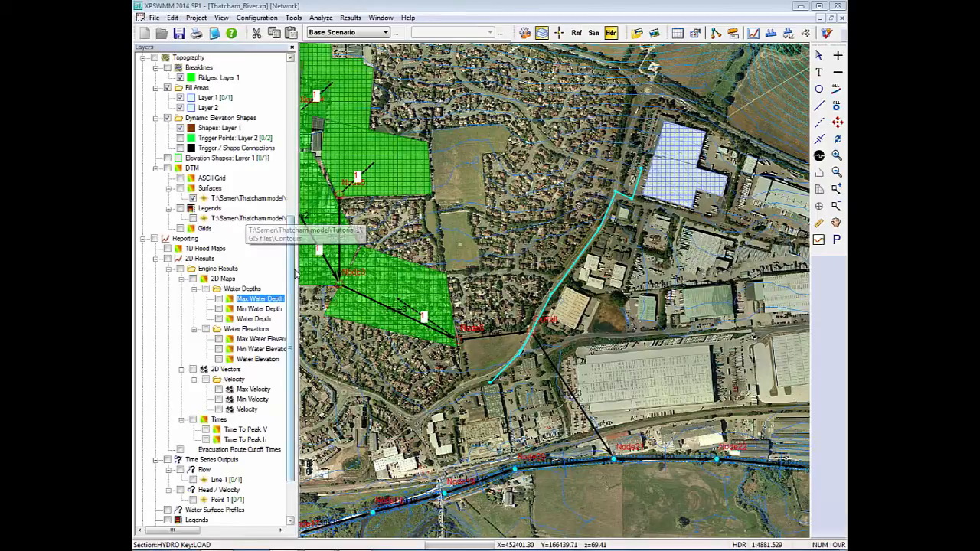
# Add a new evacuation routes layer named Layer 1 to the 2D model.
pyautogui.moveTo(291, 281); pyautogui.dragTo(287, 161)
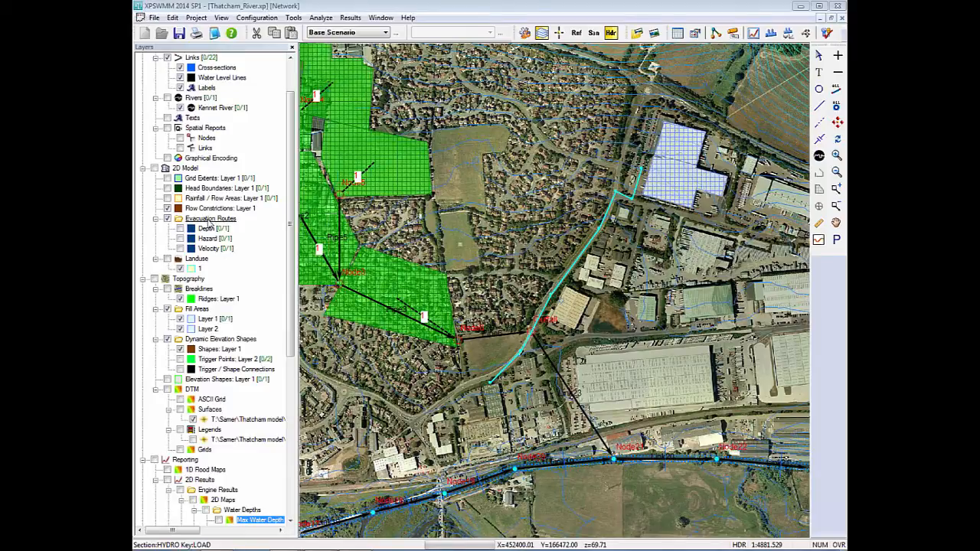
pyautogui.rightClick(207, 222)
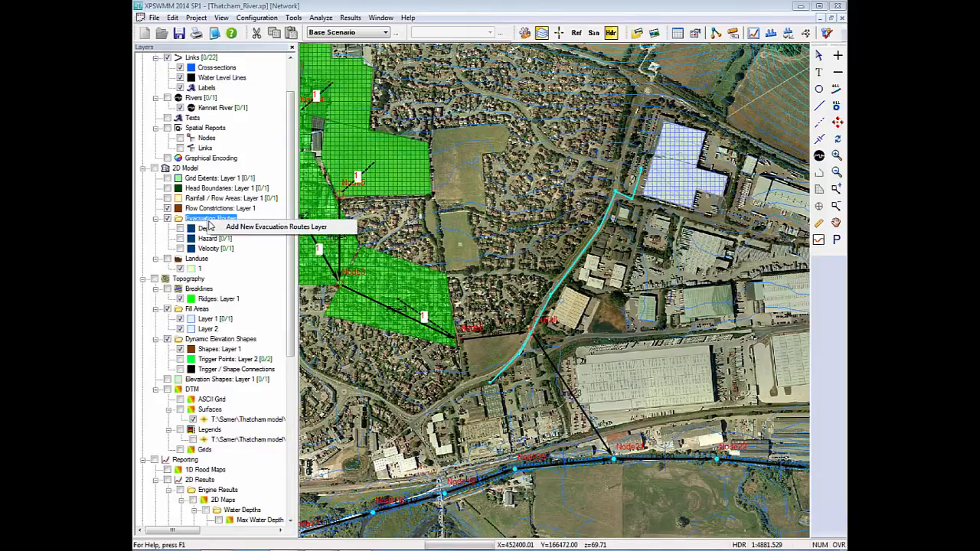
pyautogui.click(230, 226)
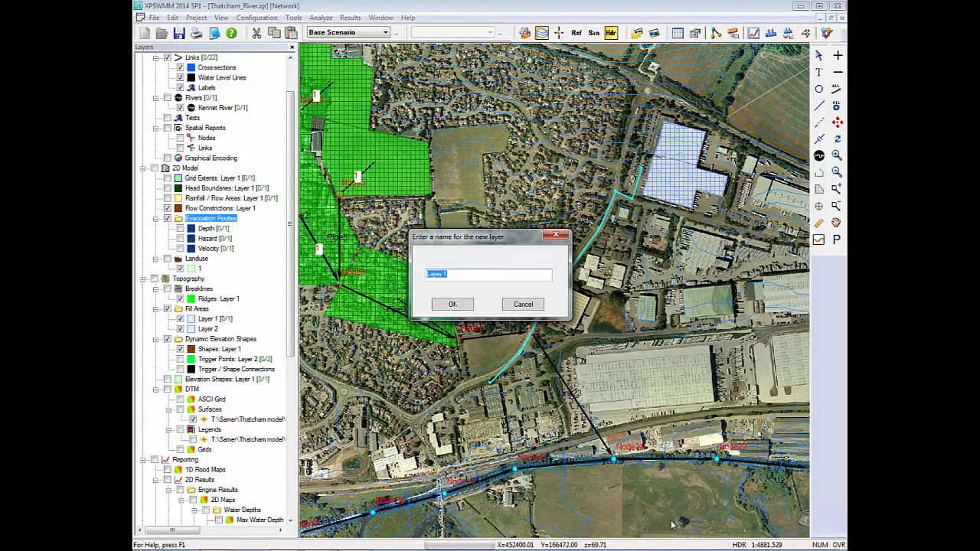
pyautogui.click(452, 304)
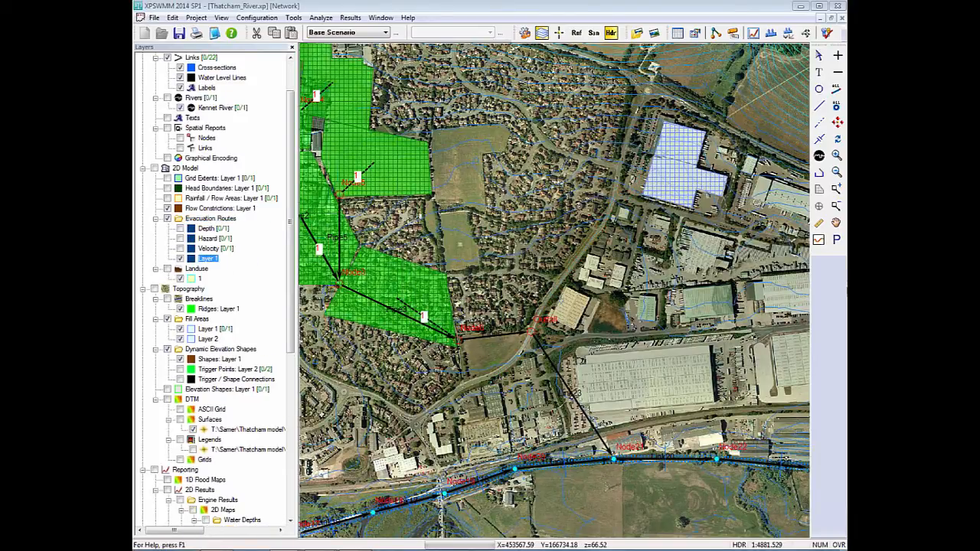
# Draw an evacuation route polyline along the road from south of the outfall to the gridded fill-area building.
pyautogui.click(818, 173)
pyautogui.click(488, 382)
pyautogui.click(525, 351)
pyautogui.click(541, 312)
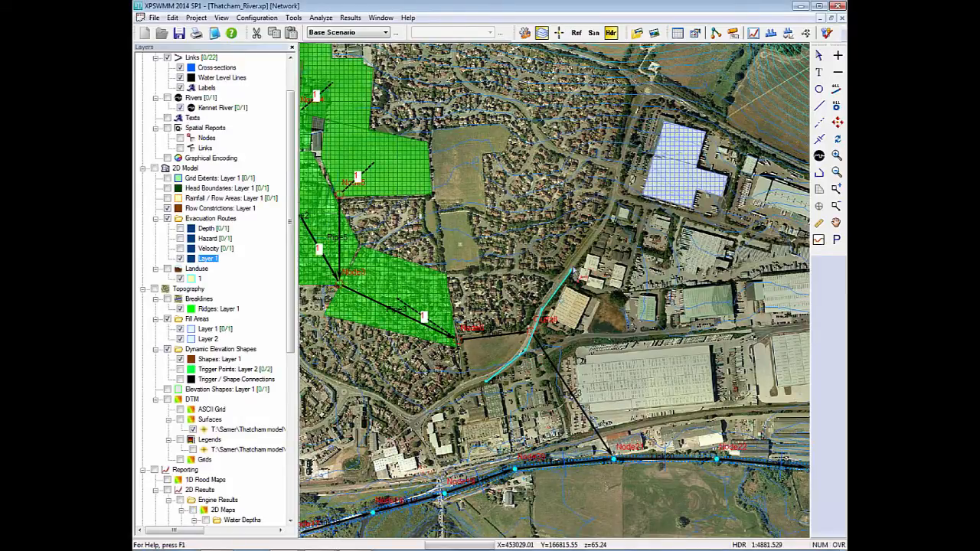
pyautogui.click(608, 219)
pyautogui.click(615, 198)
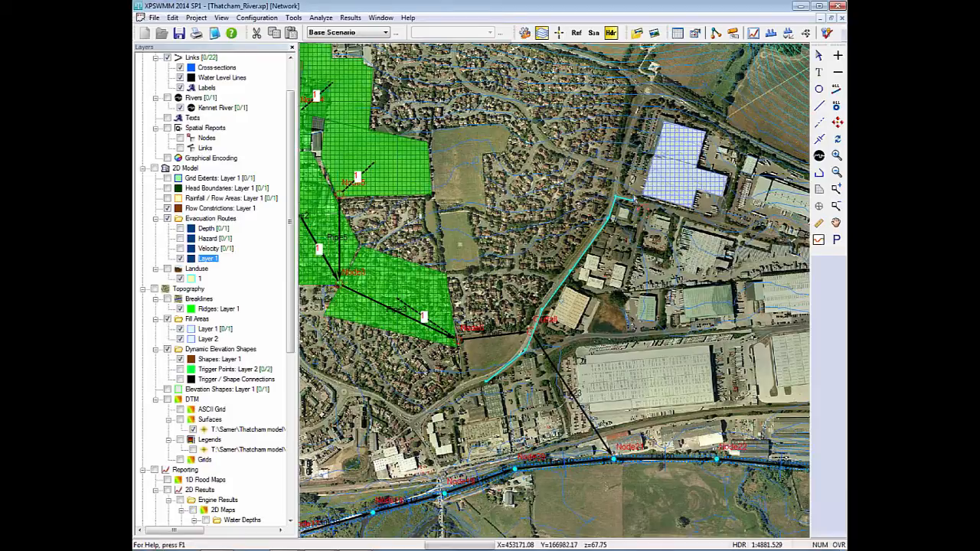
pyautogui.doubleClick(637, 188)
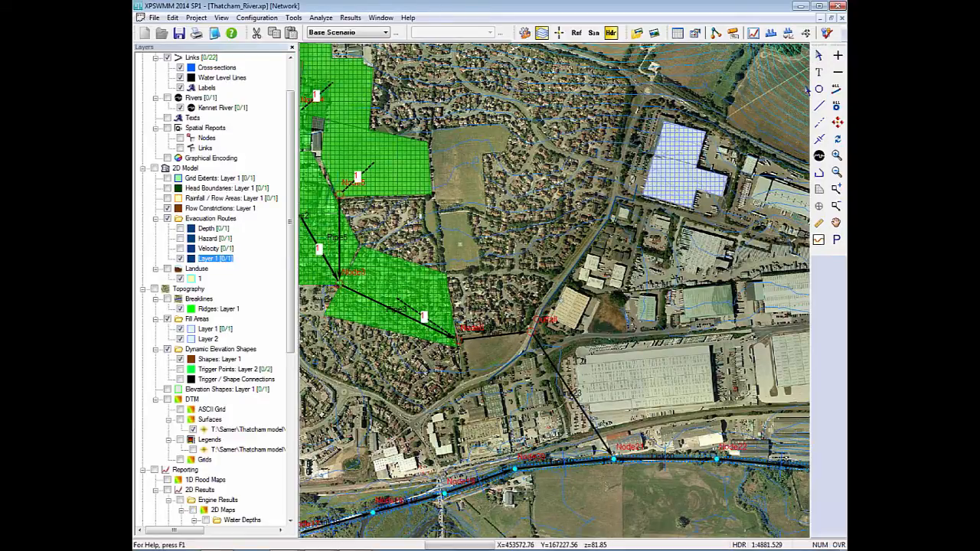
# Add a depth cut-off value of 0.1 to the new evacuation route's data, then discard the changes.
pyautogui.click(589, 253)
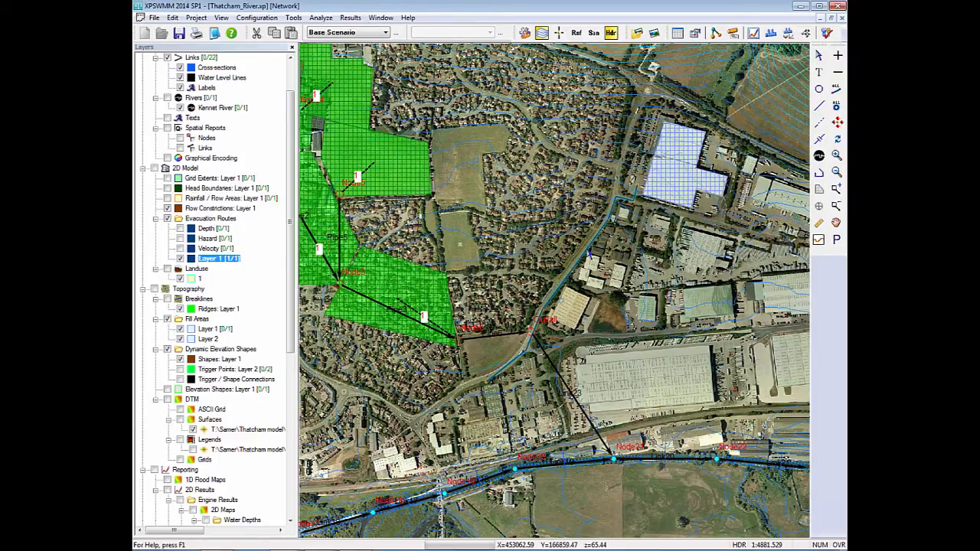
pyautogui.rightClick(588, 254)
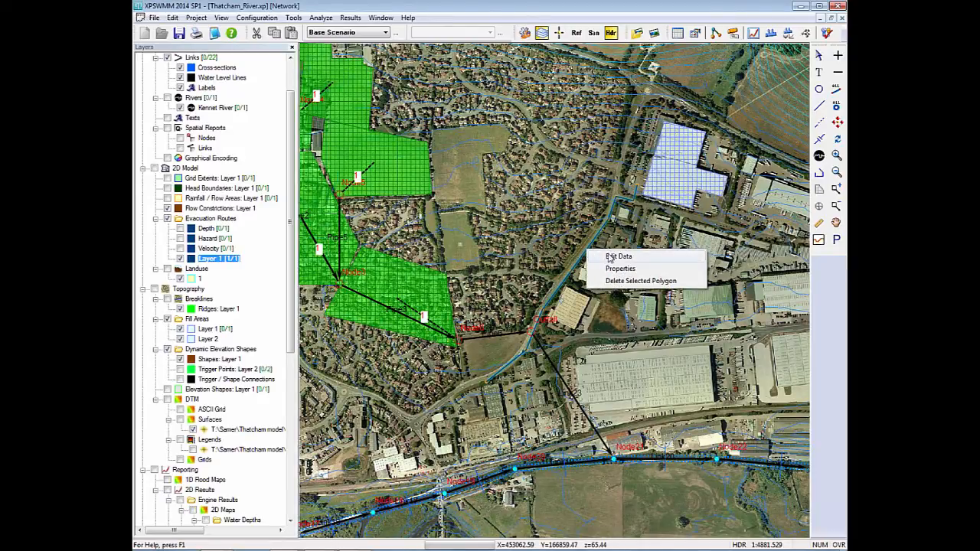
pyautogui.click(619, 257)
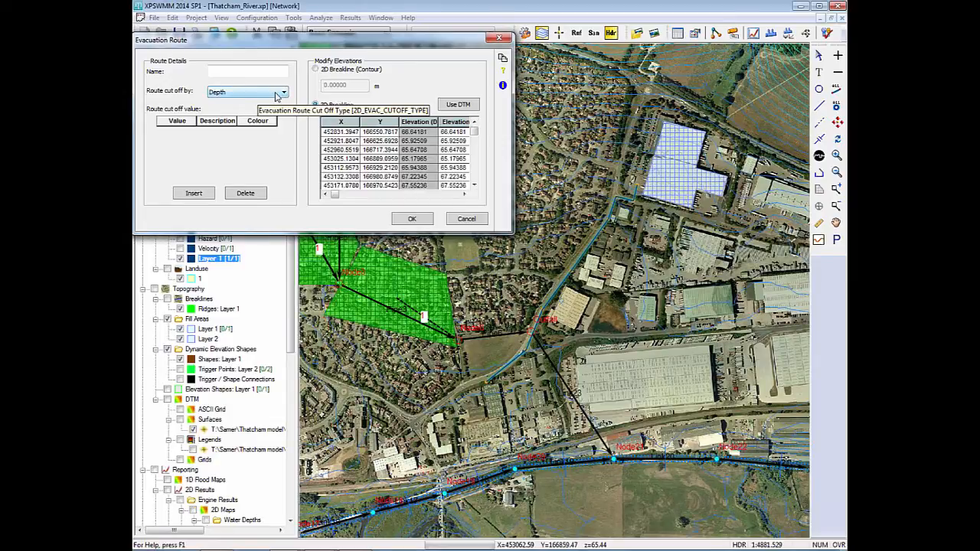
pyautogui.click(189, 194)
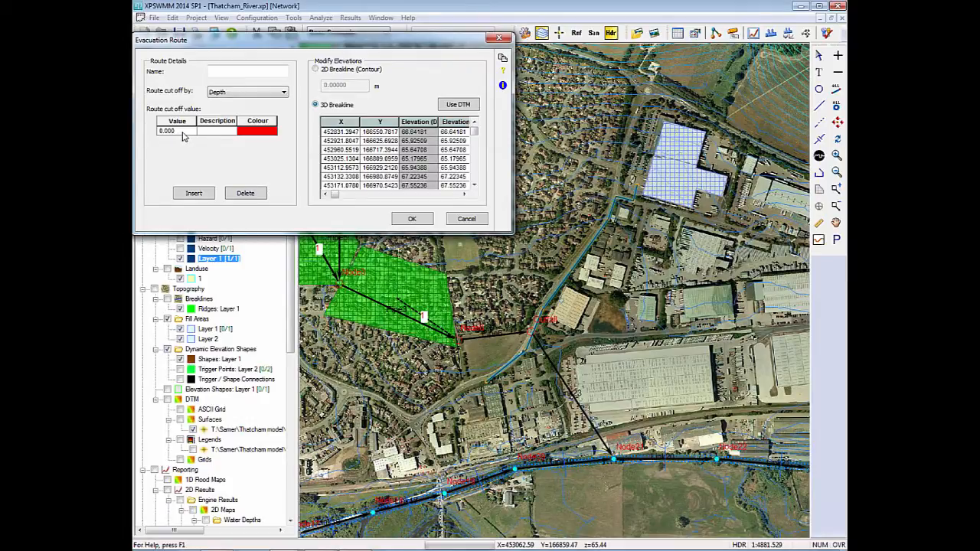
pyautogui.click(184, 134)
pyautogui.write('0.1')
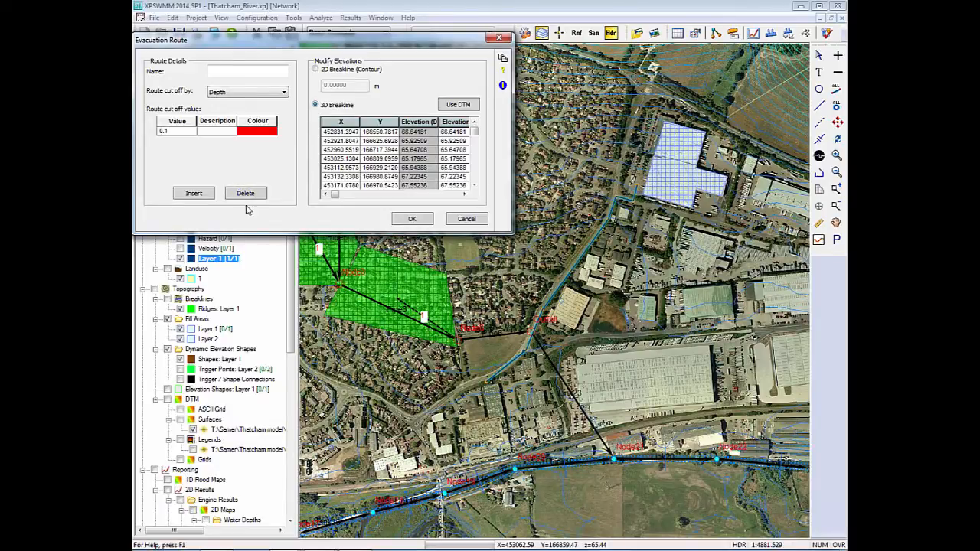
pyautogui.click(466, 219)
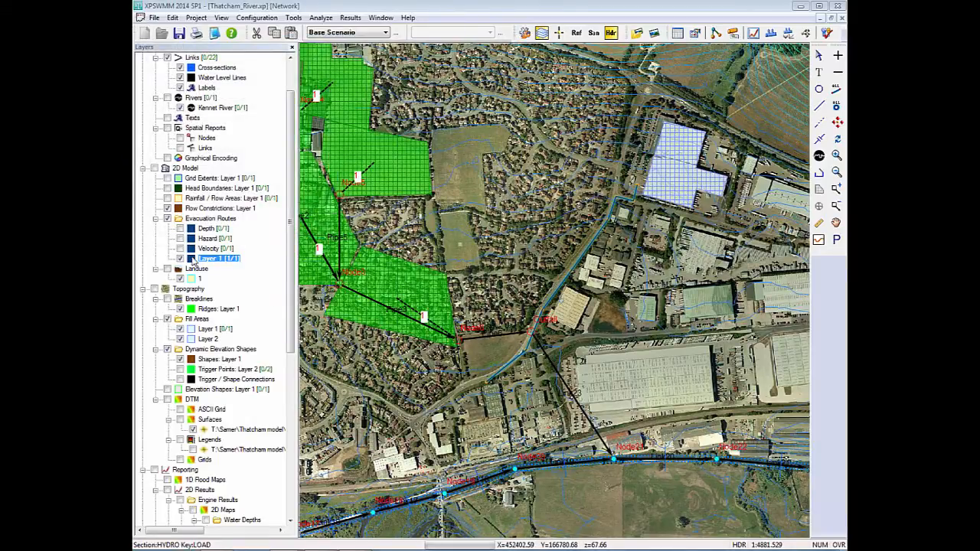
# Hide the Layer 1 evacuation route and display the Velocity evacuation route along the road instead.
pyautogui.click(180, 258)
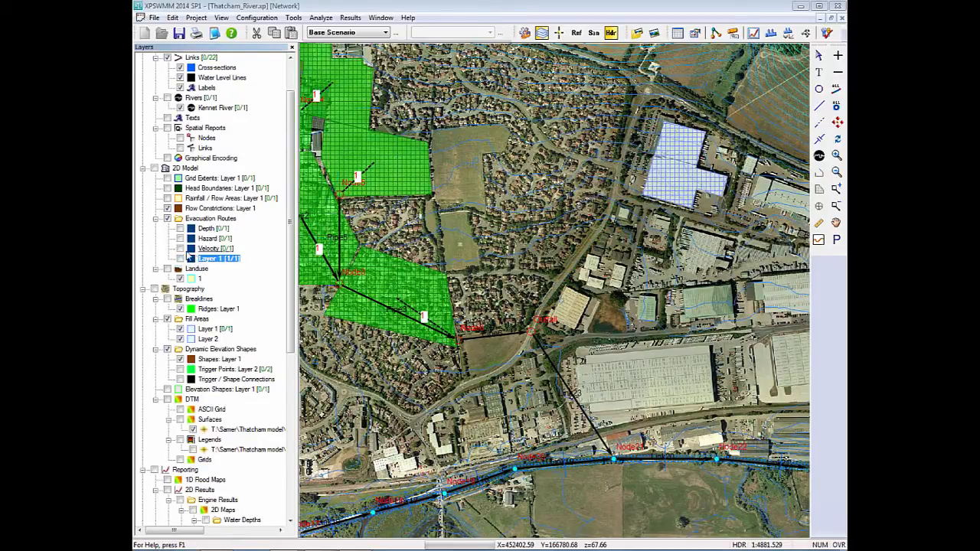
pyautogui.click(180, 249)
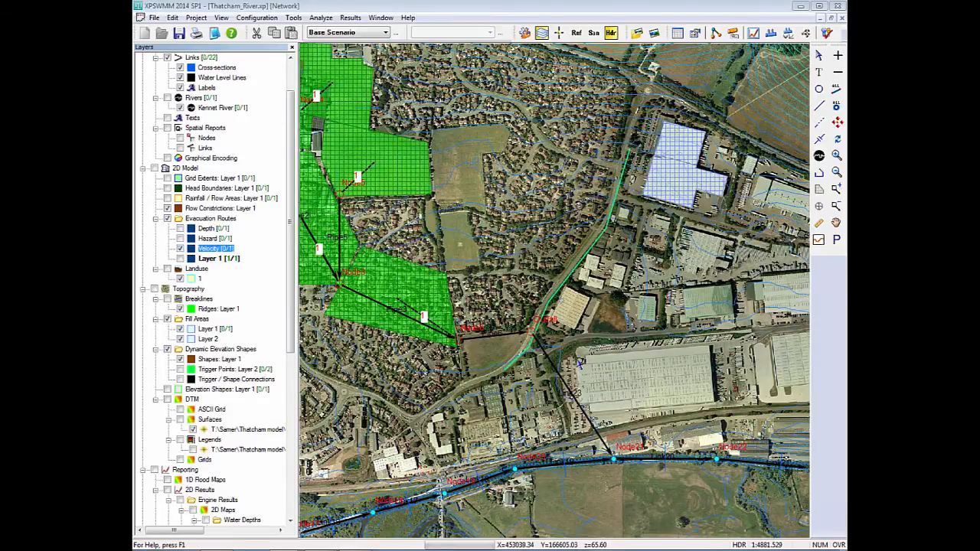
pyautogui.scroll(2, 579, 365)
pyautogui.click(578, 364)
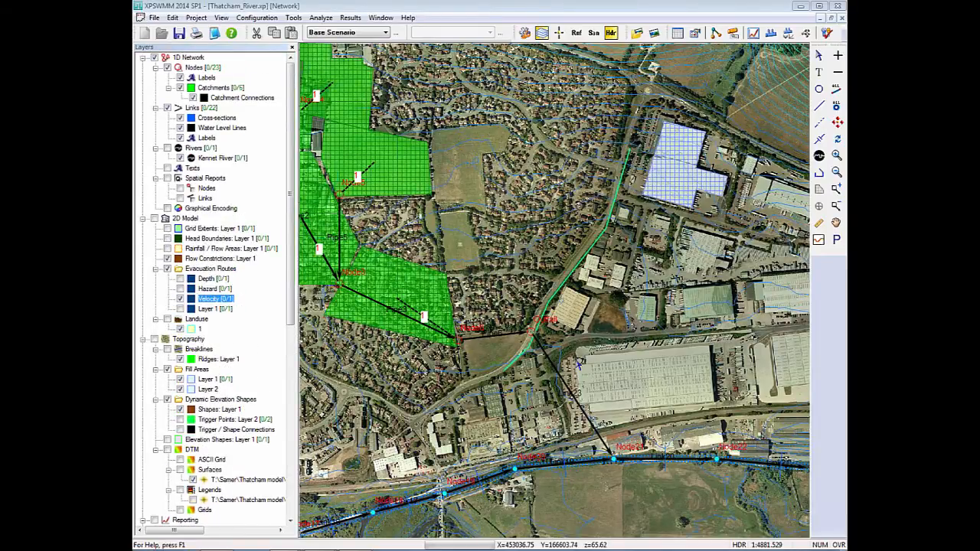
pyautogui.scroll(4, 576, 362)
pyautogui.scroll(1, 558, 296)
pyautogui.moveTo(558, 296)
pyautogui.mouseDown()
pyautogui.moveTo(517, 425)
pyautogui.moveTo(462, 506)
pyautogui.mouseUp()
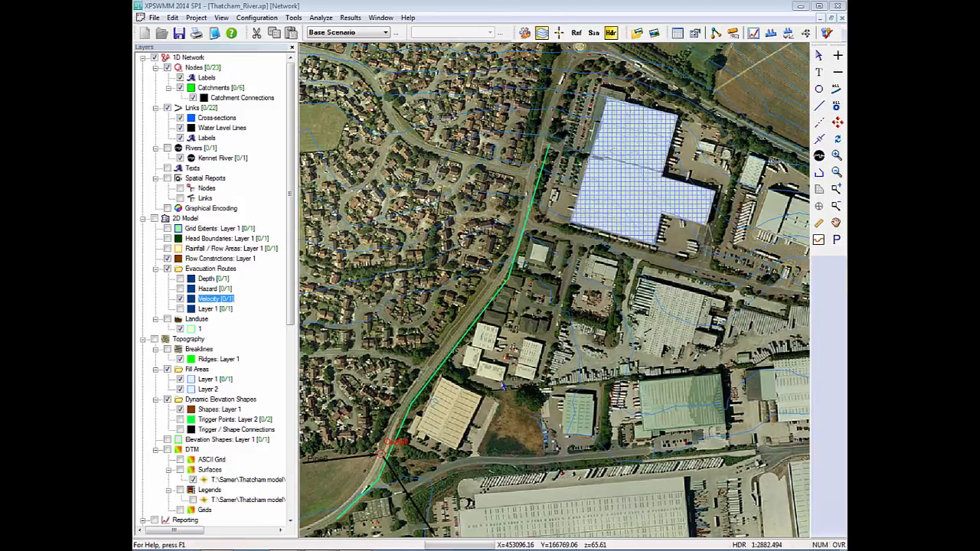
pyautogui.scroll(1, 500, 381)
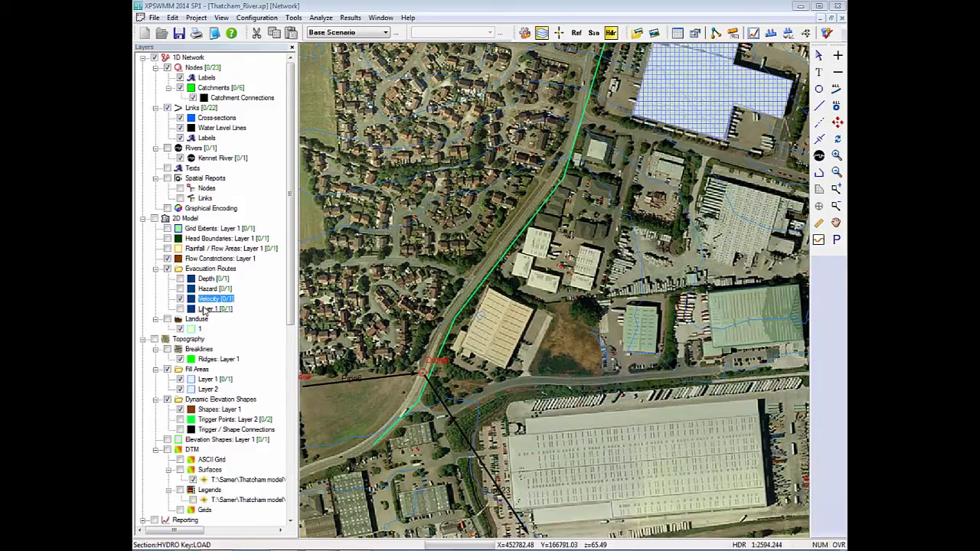
# Display the evacuation route cutoff times from the 2D results and inspect the velocity, depth and hazard cut-off points along the road.
pyautogui.moveTo(288, 279); pyautogui.dragTo(294, 451)
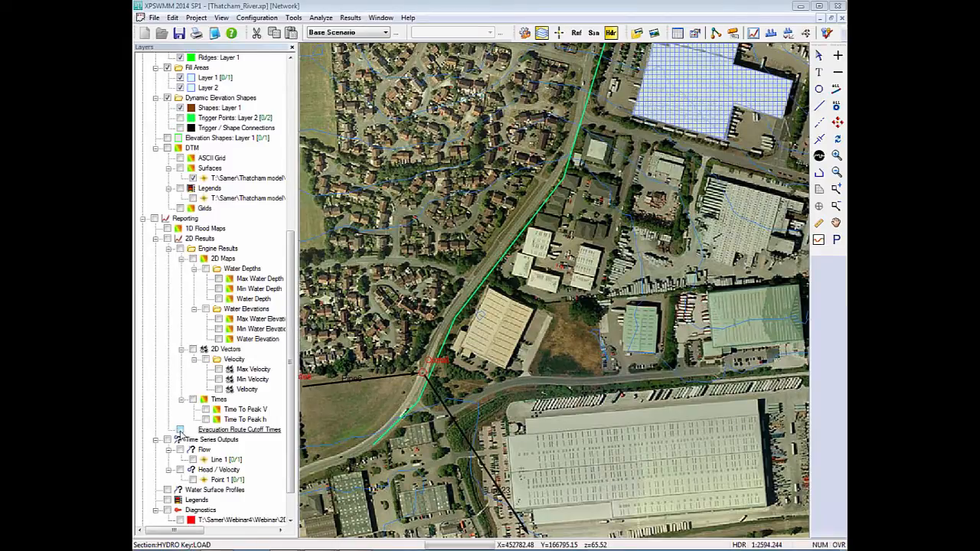
pyautogui.click(180, 430)
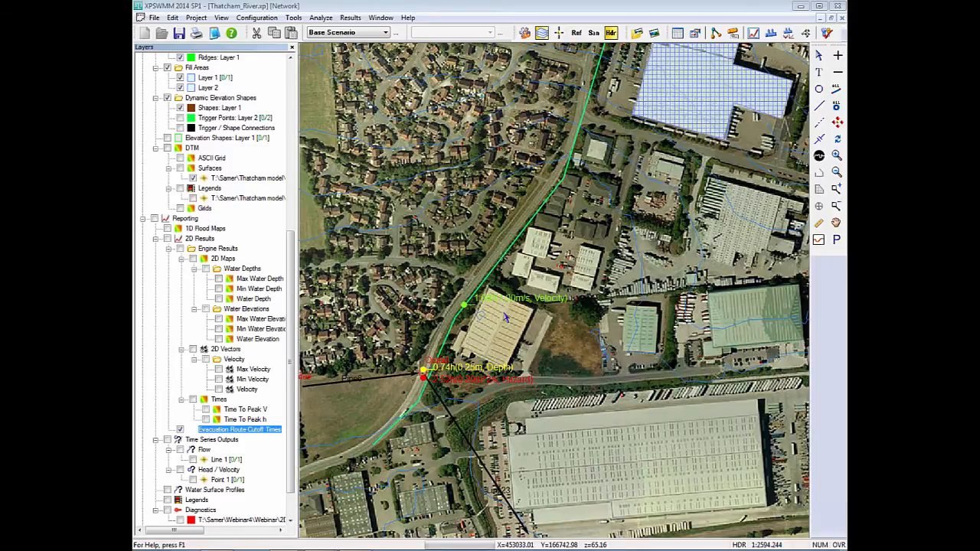
pyautogui.scroll(3, 505, 318)
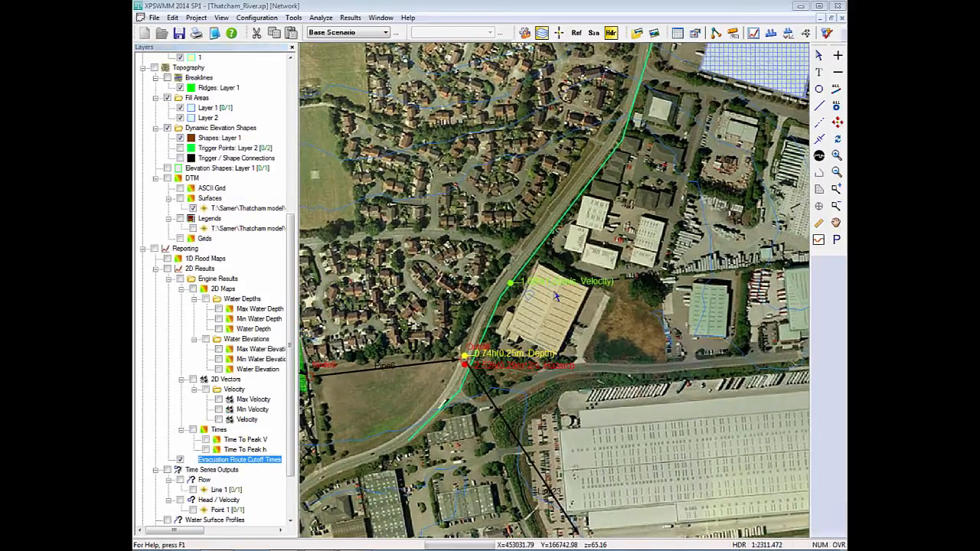
pyautogui.scroll(3, 557, 297)
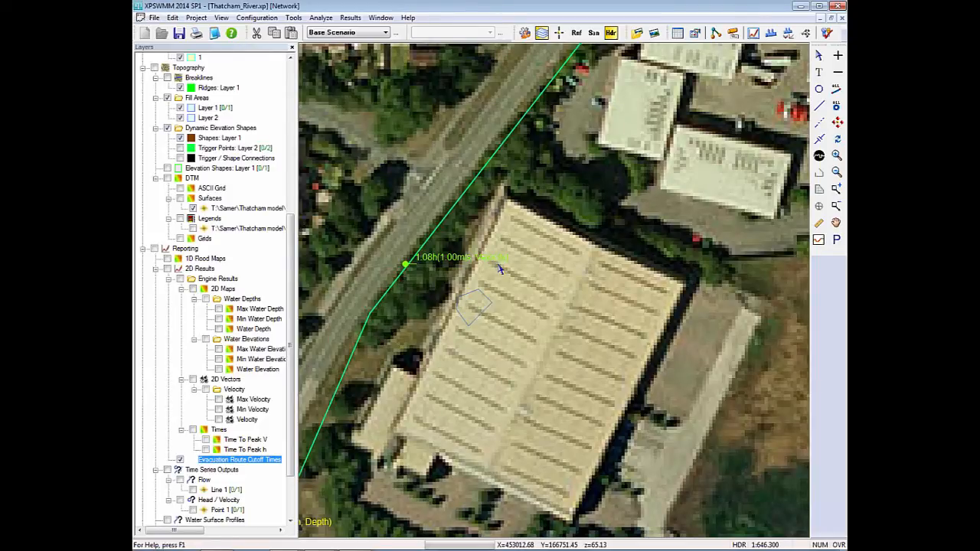
pyautogui.scroll(-3, 499, 268)
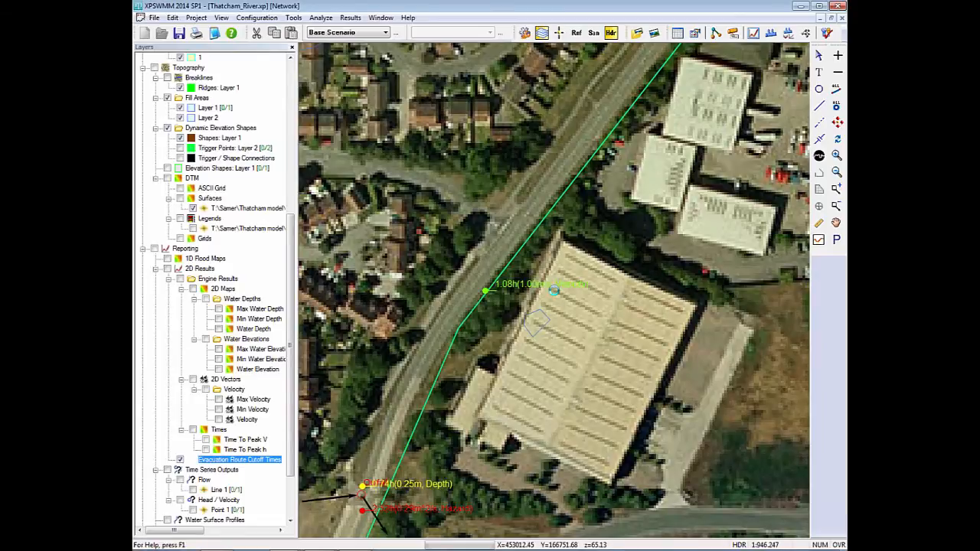
pyautogui.scroll(-2, 553, 290)
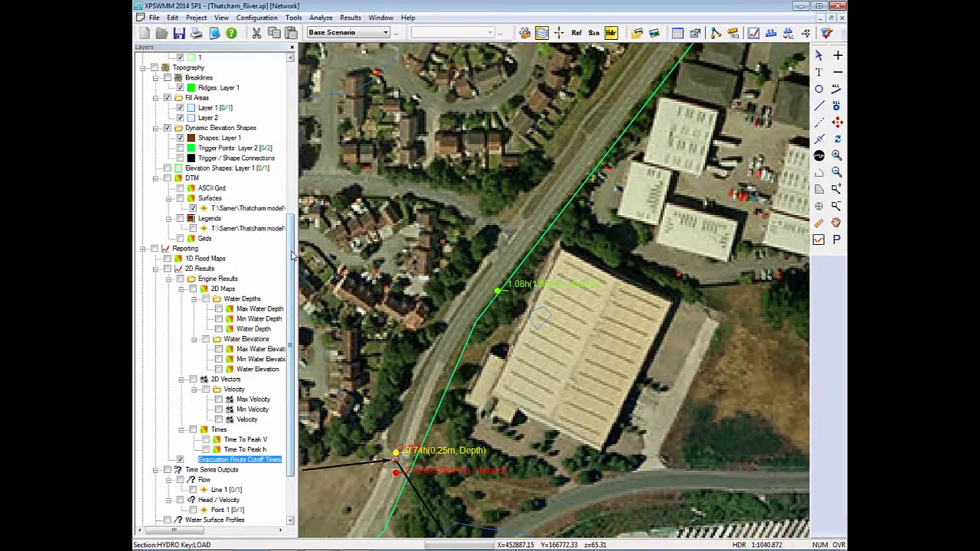
# Collapse the Reporting layers and display the Hazard evacuation route in place of the Velocity route.
pyautogui.click(143, 248)
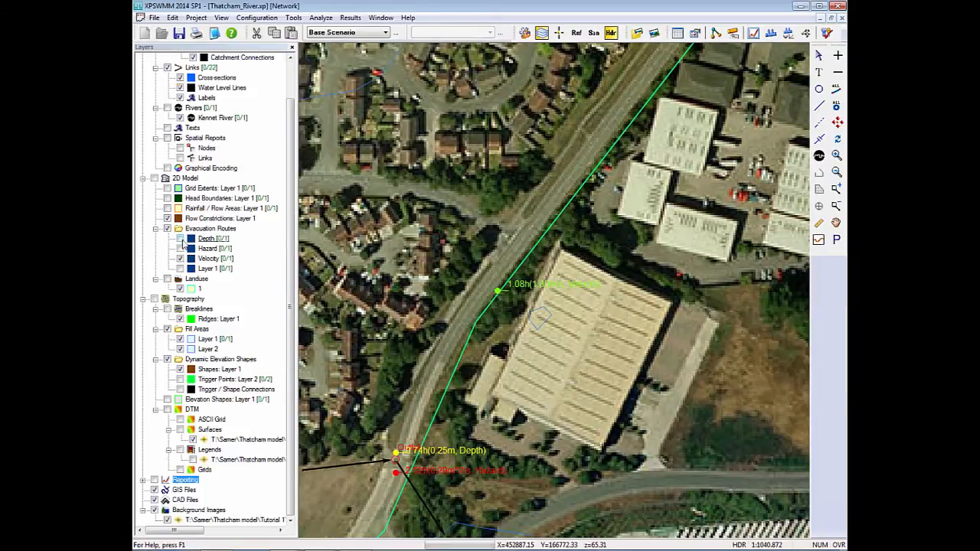
pyautogui.click(181, 259)
pyautogui.click(180, 259)
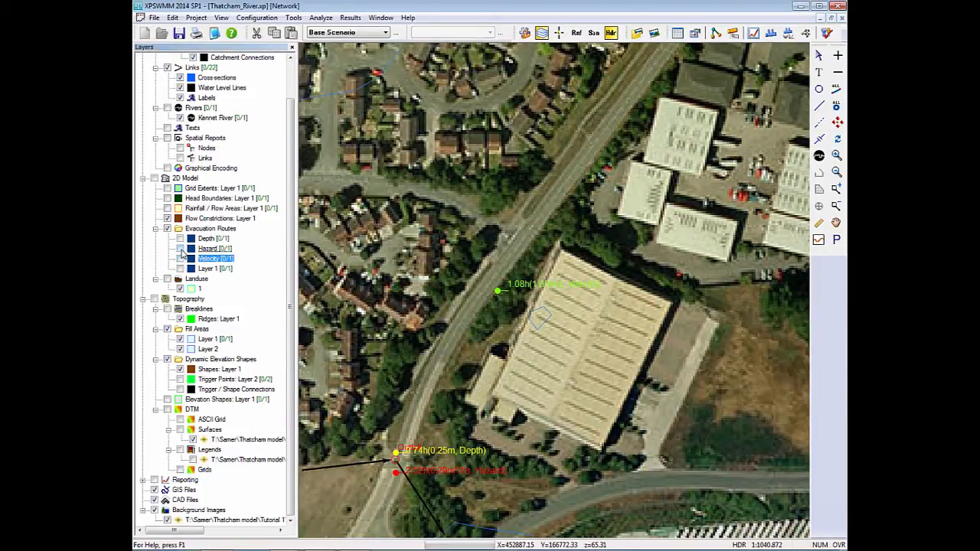
pyautogui.click(181, 249)
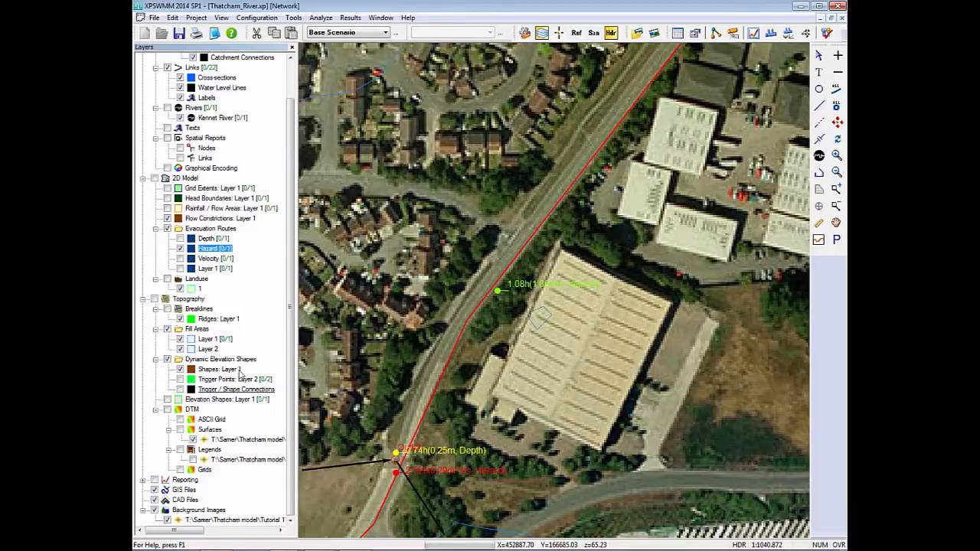
# Display the Depth evacuation route in place of the Hazard route and inspect it from the outfall towards the gridded fill-area building.
pyautogui.click(181, 249)
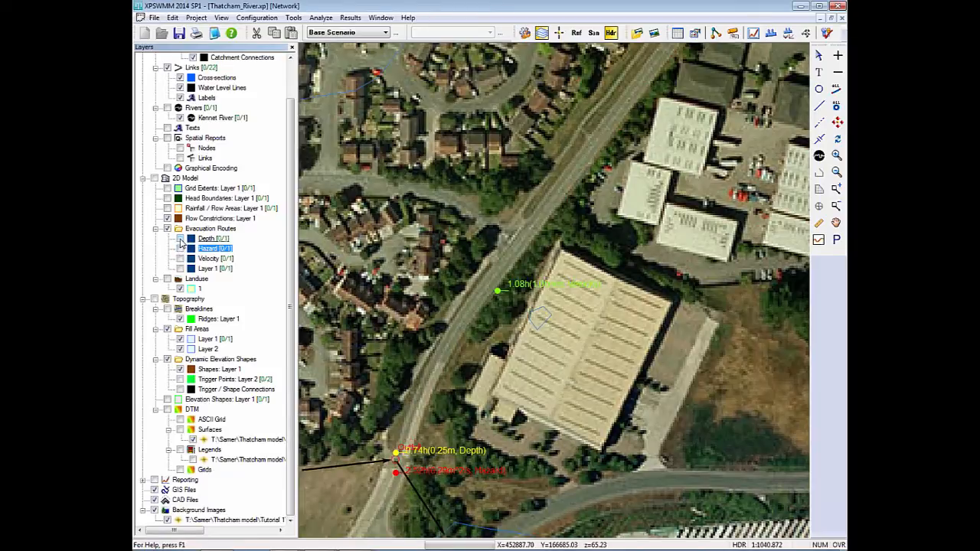
pyautogui.click(180, 239)
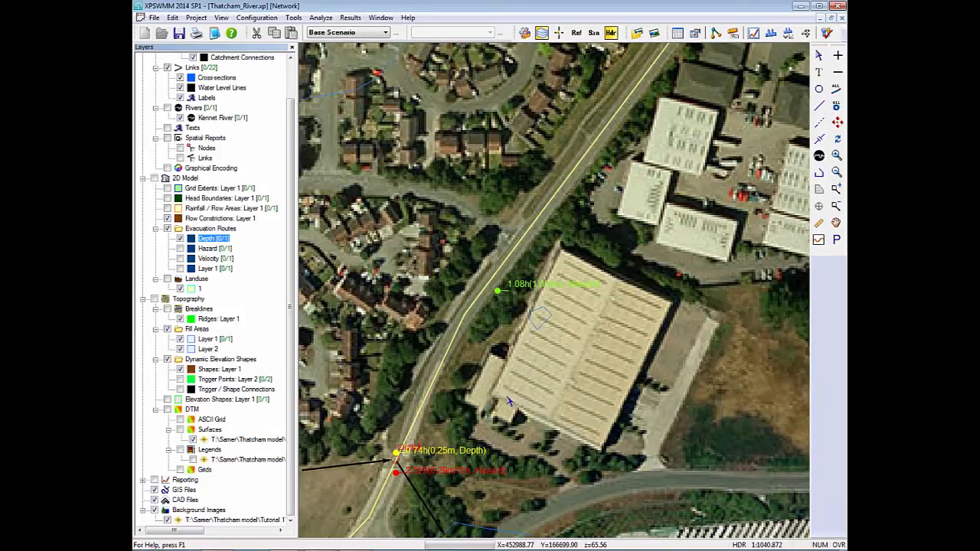
pyautogui.moveTo(509, 398); pyautogui.dragTo(557, 297)
pyautogui.scroll(-1, 556, 297)
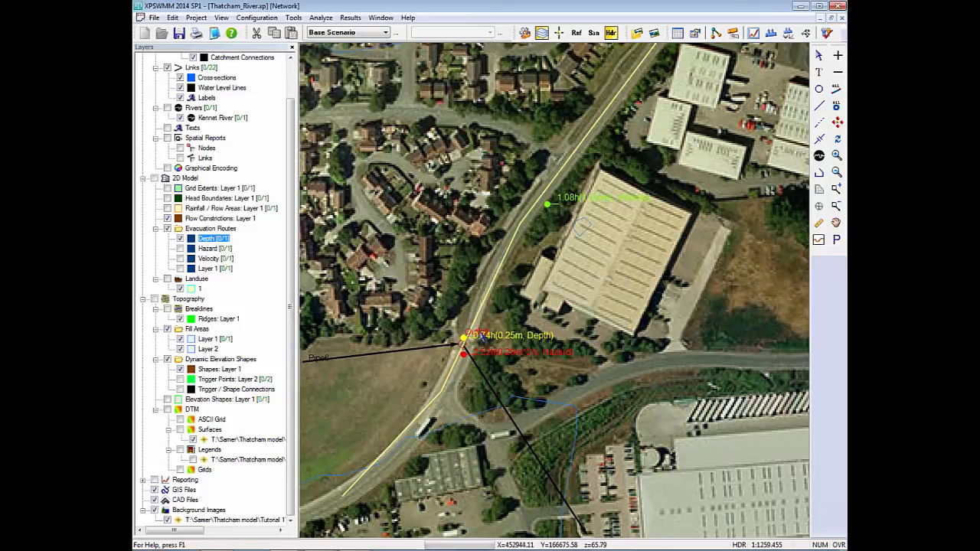
pyautogui.scroll(-4, 554, 290)
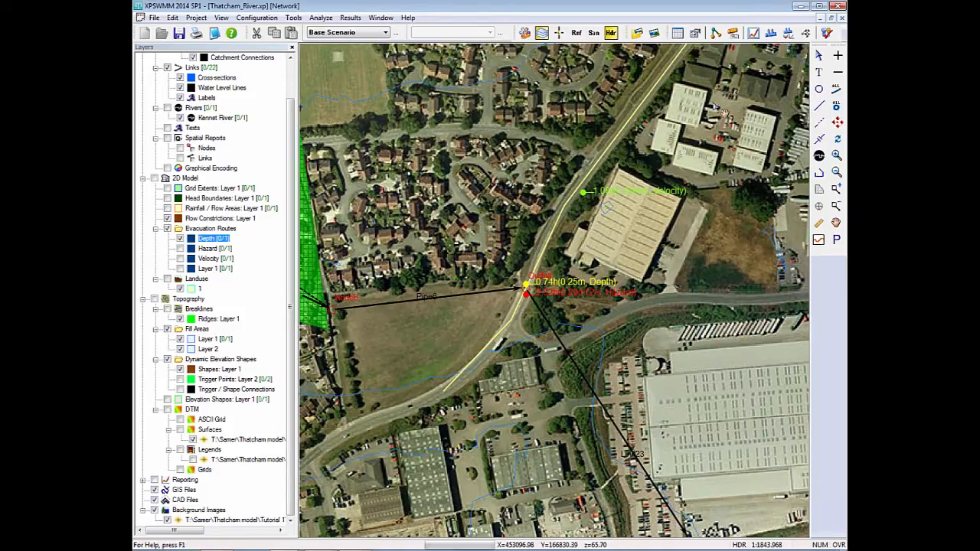
pyautogui.click(609, 39)
pyautogui.moveTo(570, 294); pyautogui.dragTo(415, 496)
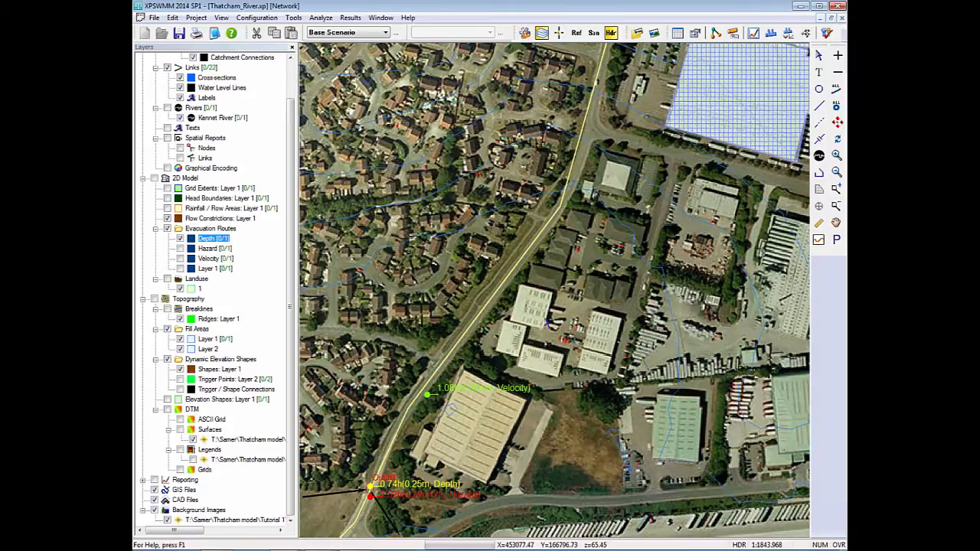